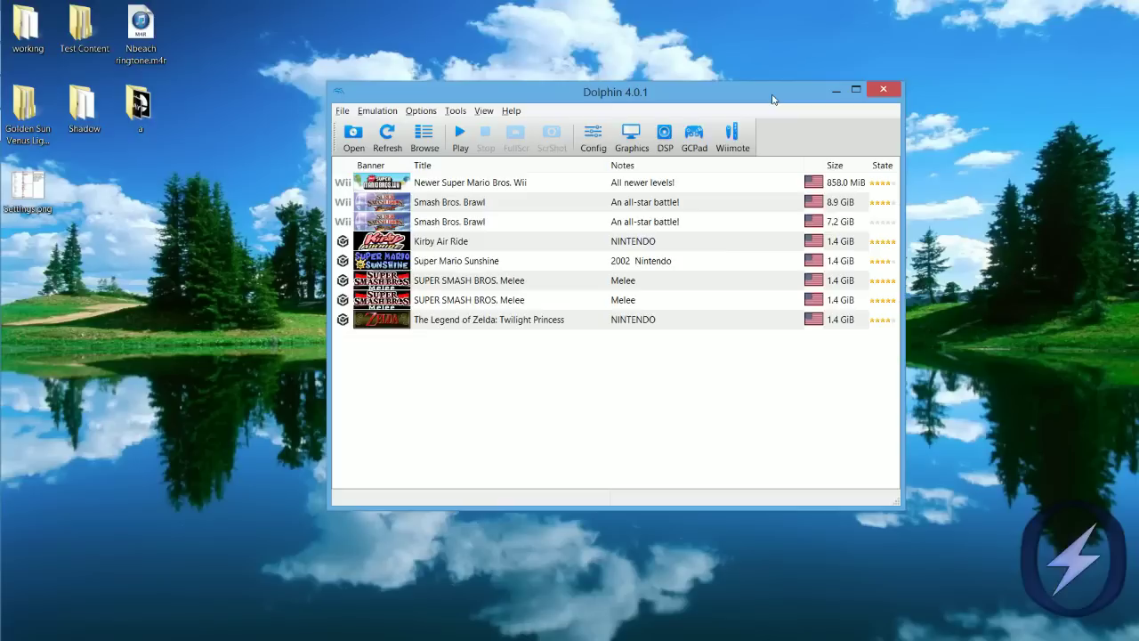
# Boot boot.elf from the Gecko1931 folder so Gecko OS loads Brawl with SD codes.
pyautogui.moveTo(14, 150)
pyautogui.click(352, 134)
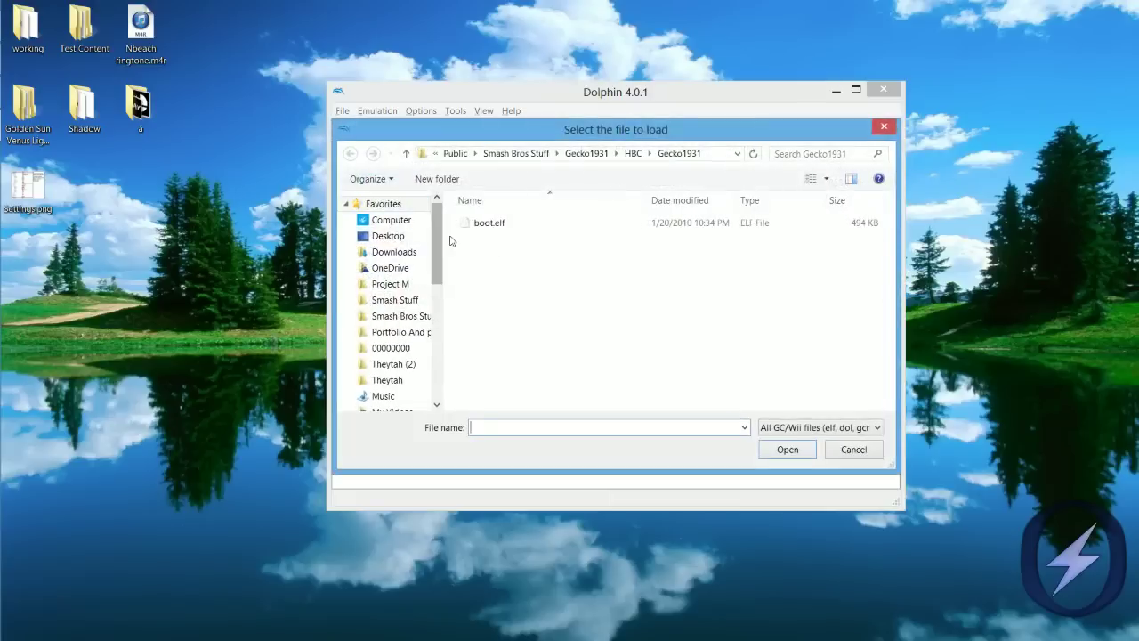
pyautogui.doubleClick(474, 225)
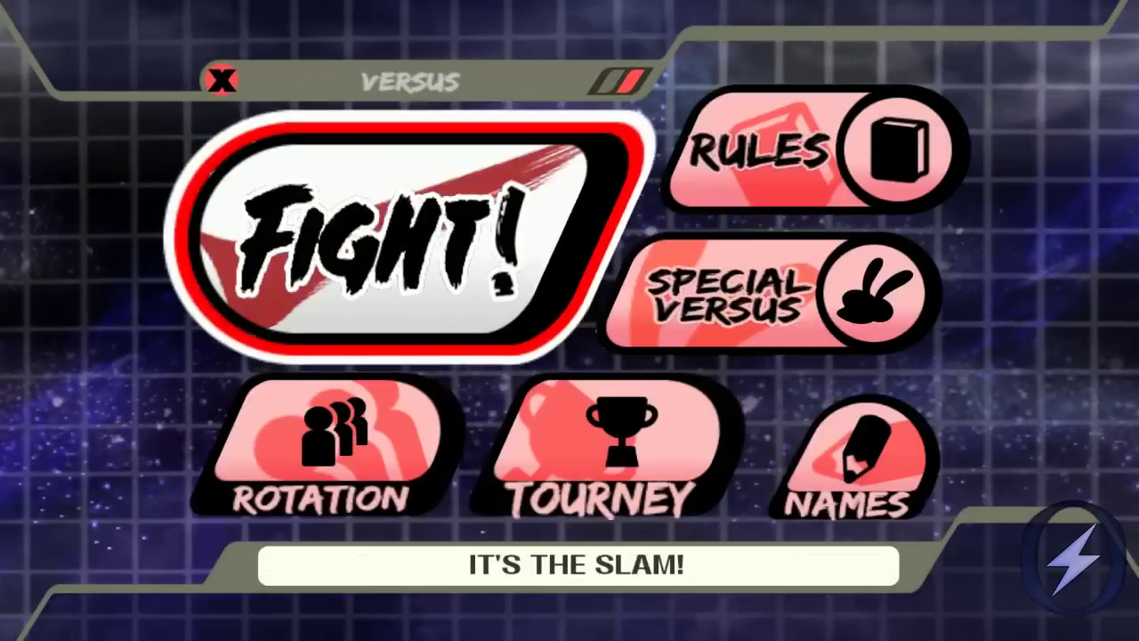
# Enter Versus mode and move Player 4's token from Mario onto Lucario.
pyautogui.press('Return')
pyautogui.press('Left')
pyautogui.press('Up')
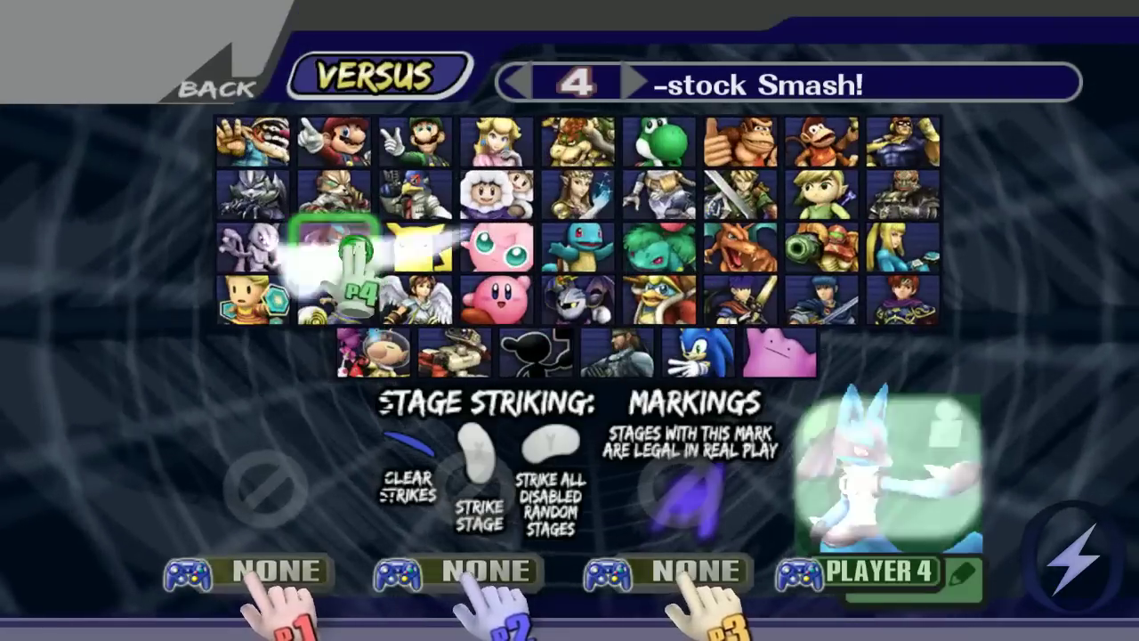
pyautogui.press('Return')
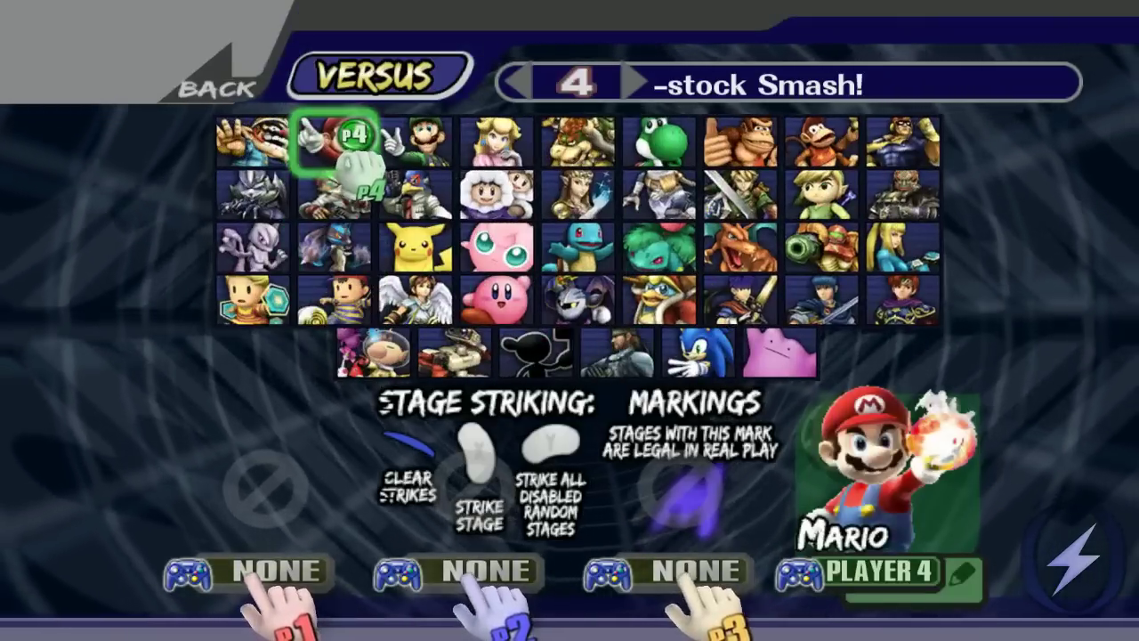
pyautogui.press('c')
pyautogui.press('c')
pyautogui.press('c')
pyautogui.press('c')
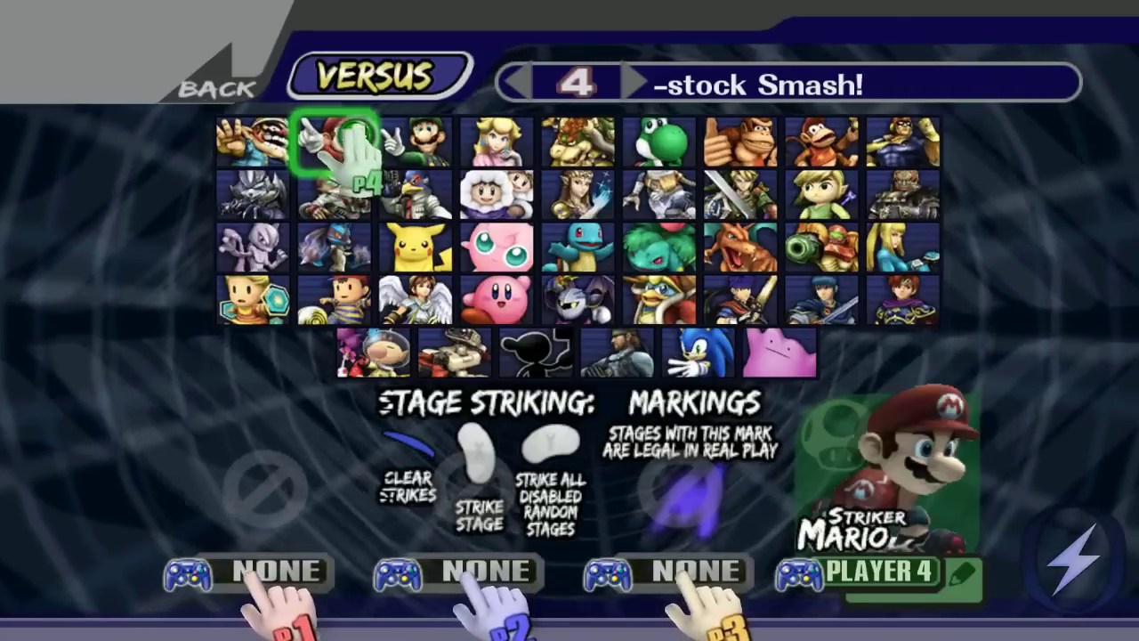
pyautogui.press('Down')
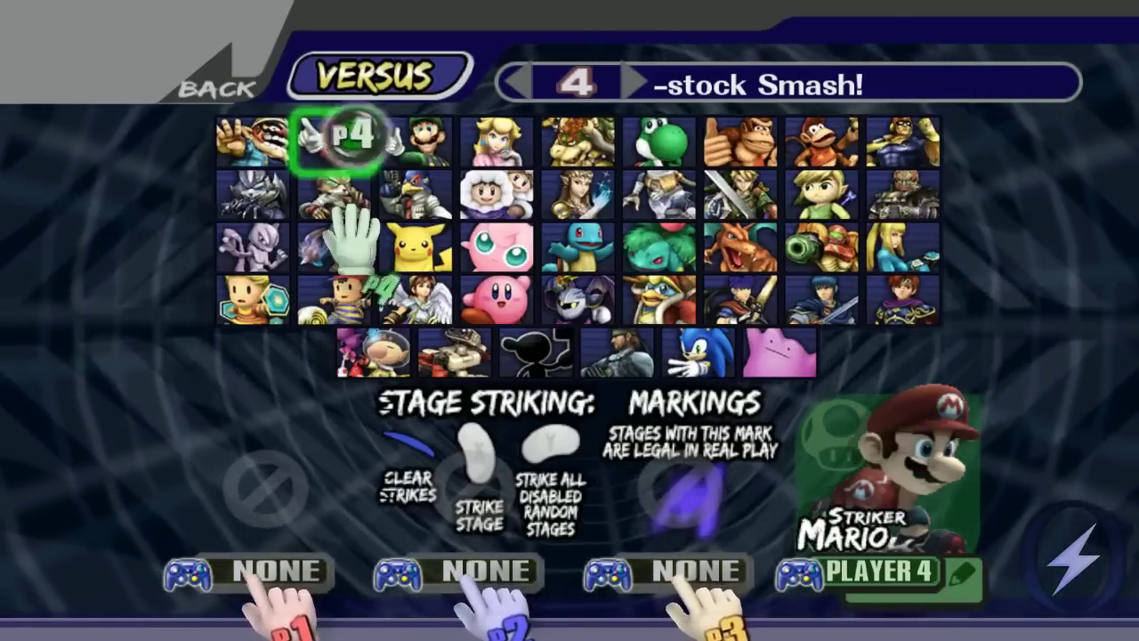
pyautogui.press('b')
pyautogui.press('Up')
pyautogui.press('Left')
pyautogui.press('Down')
pyautogui.press('Right')
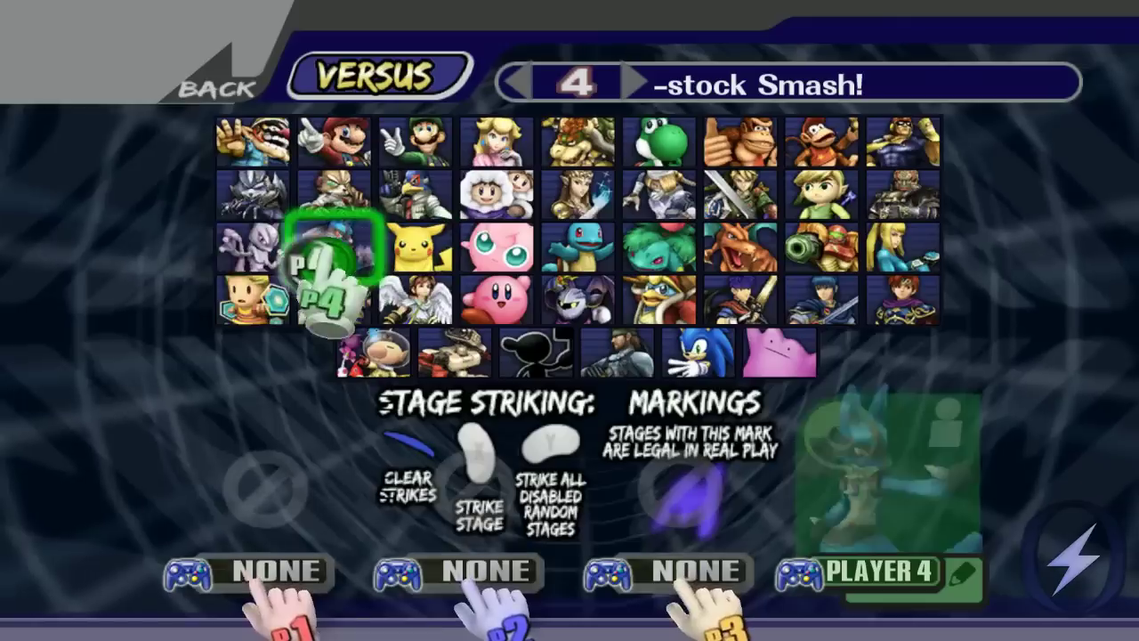
pyautogui.press('Right')
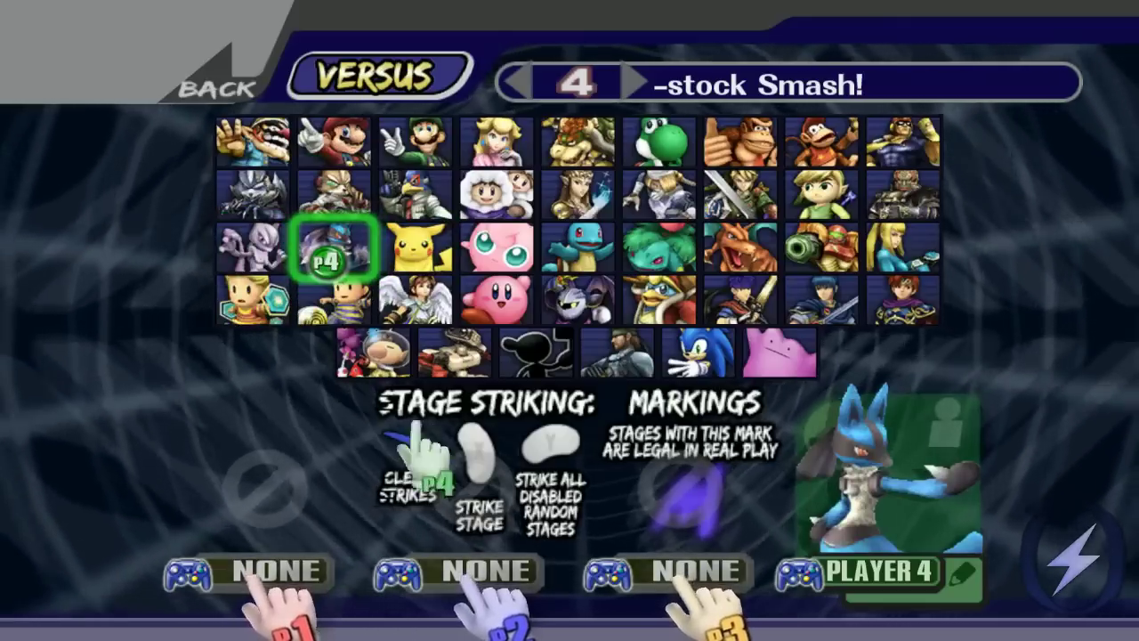
# Set Player 3's slot back to none and switch the match rules from Stock to Time.
pyautogui.press('Up')
pyautogui.press('a')
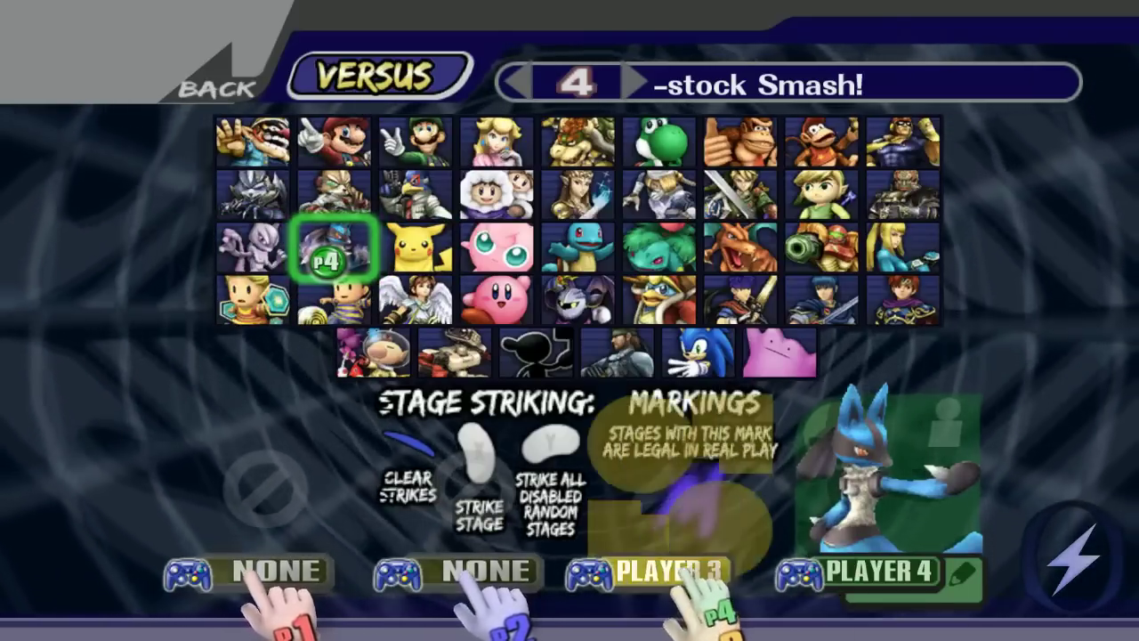
pyautogui.press('a')
pyautogui.press('a')
pyautogui.press('Up')
pyautogui.press('a')
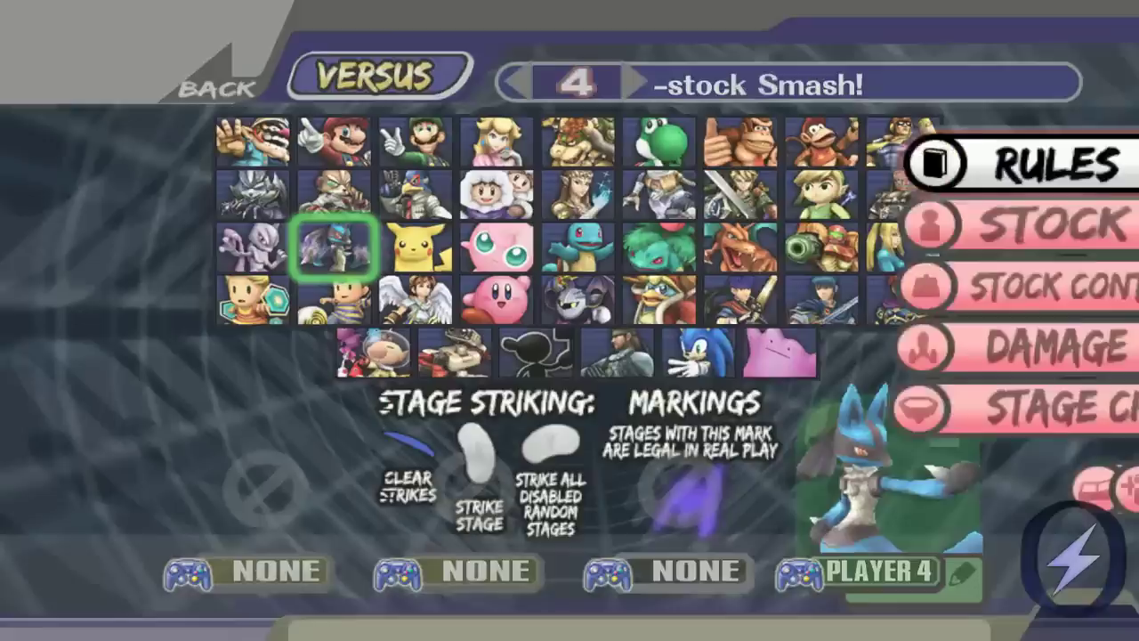
pyautogui.press('Right')
pyautogui.press('b')
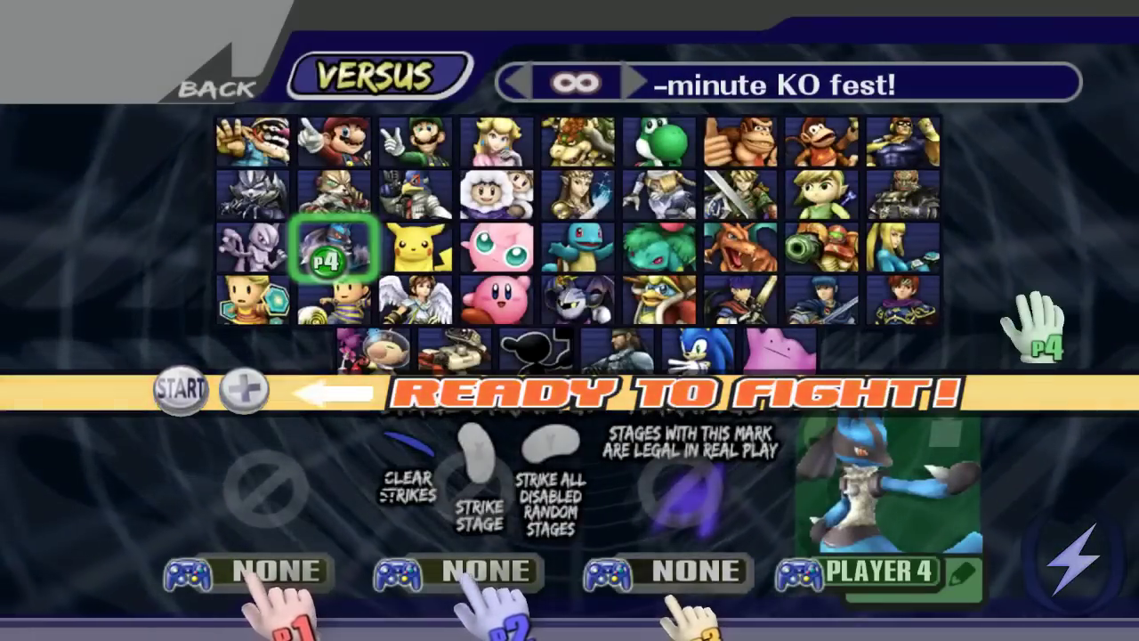
# Start a match on Final Destination, quit it, then select Final Destination again.
pyautogui.press('Return')
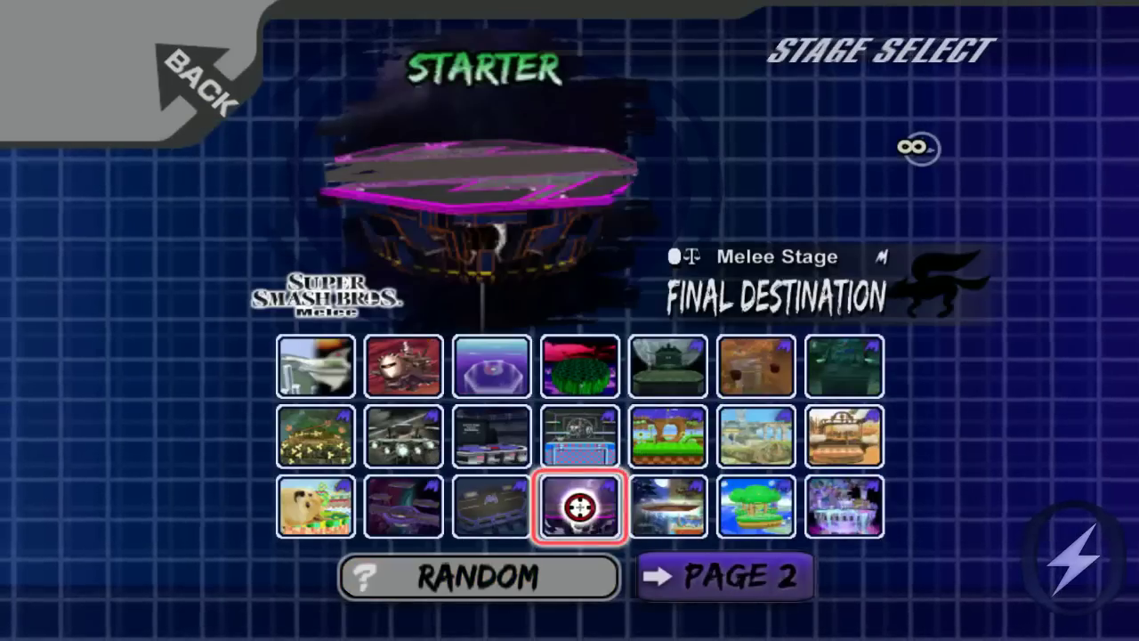
pyautogui.press('a')
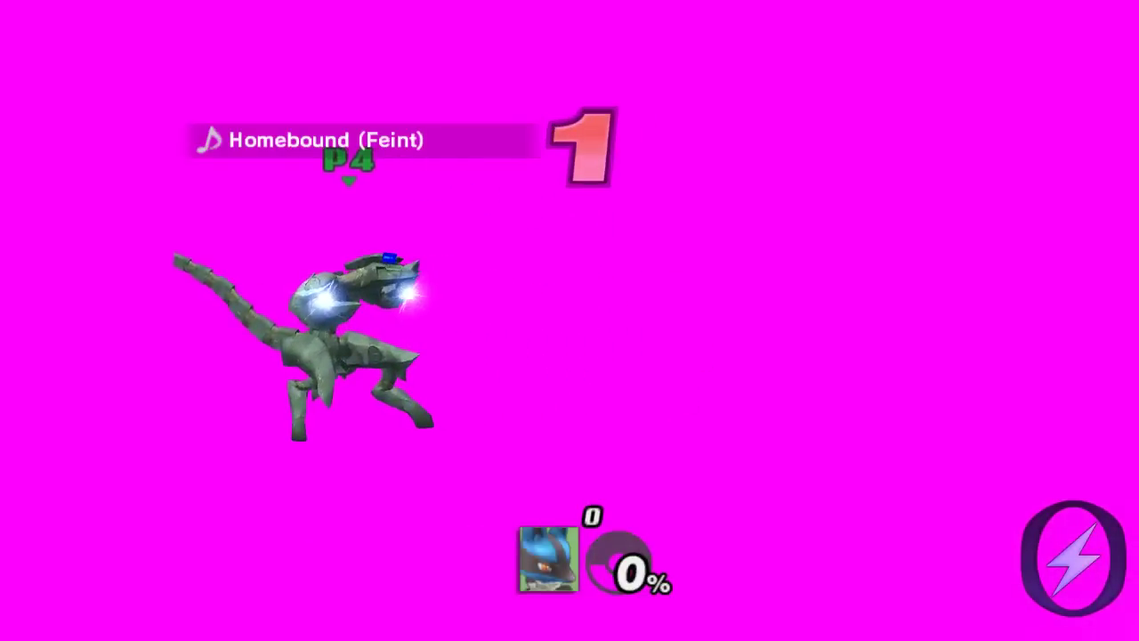
pyautogui.press('Return')
pyautogui.hotkey('q', 'w', 'a', 'Return')
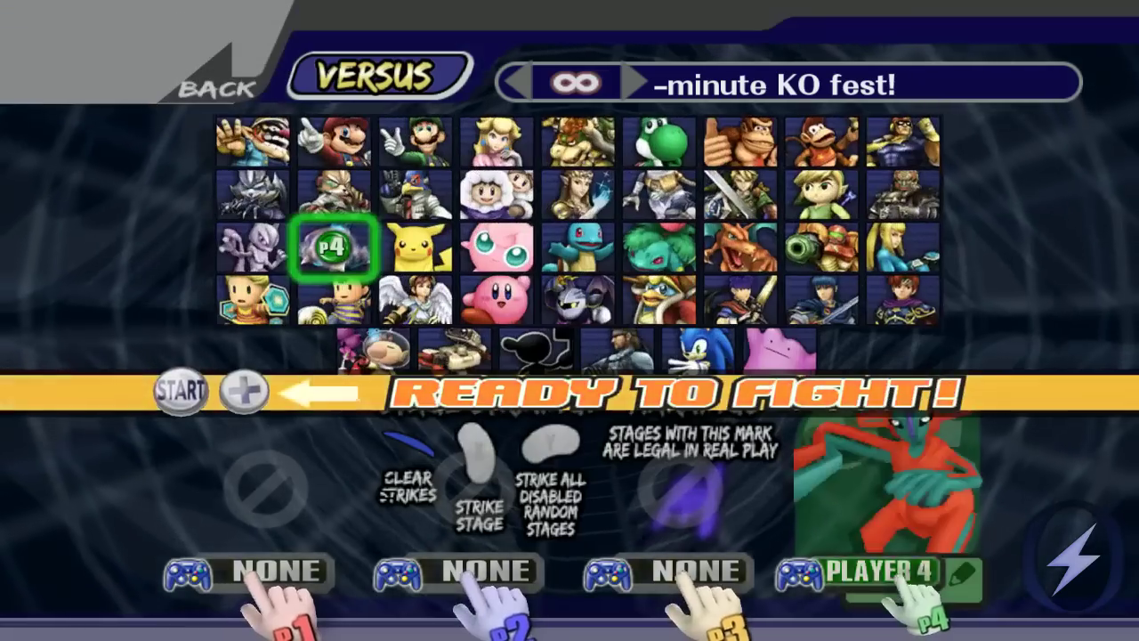
pyautogui.press('Return')
pyautogui.press('Right')
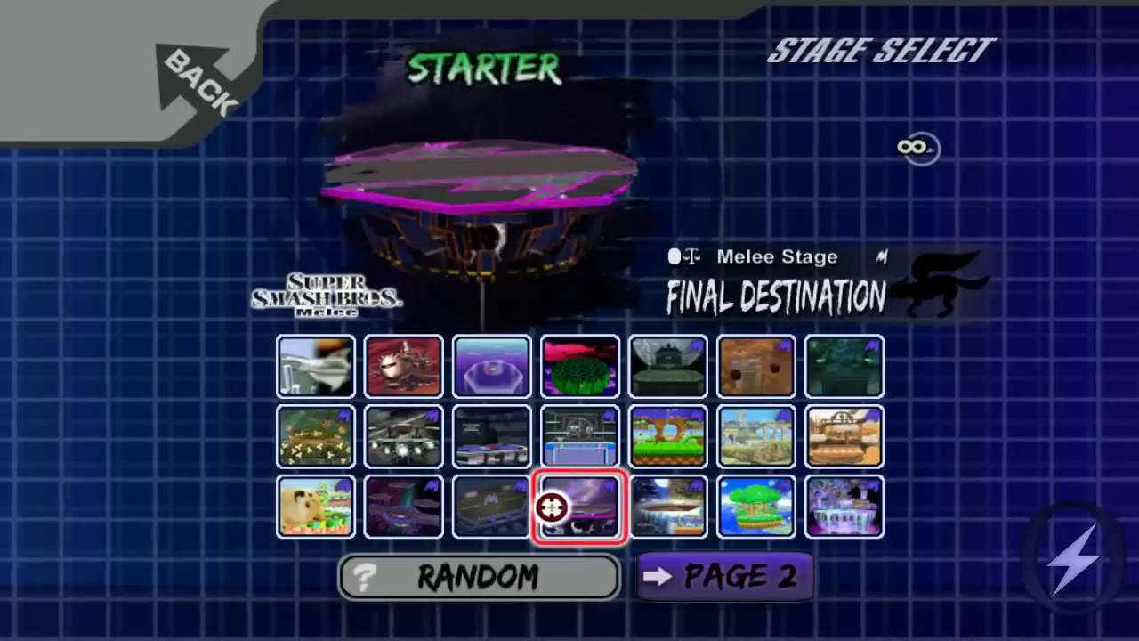
pyautogui.press('Return')
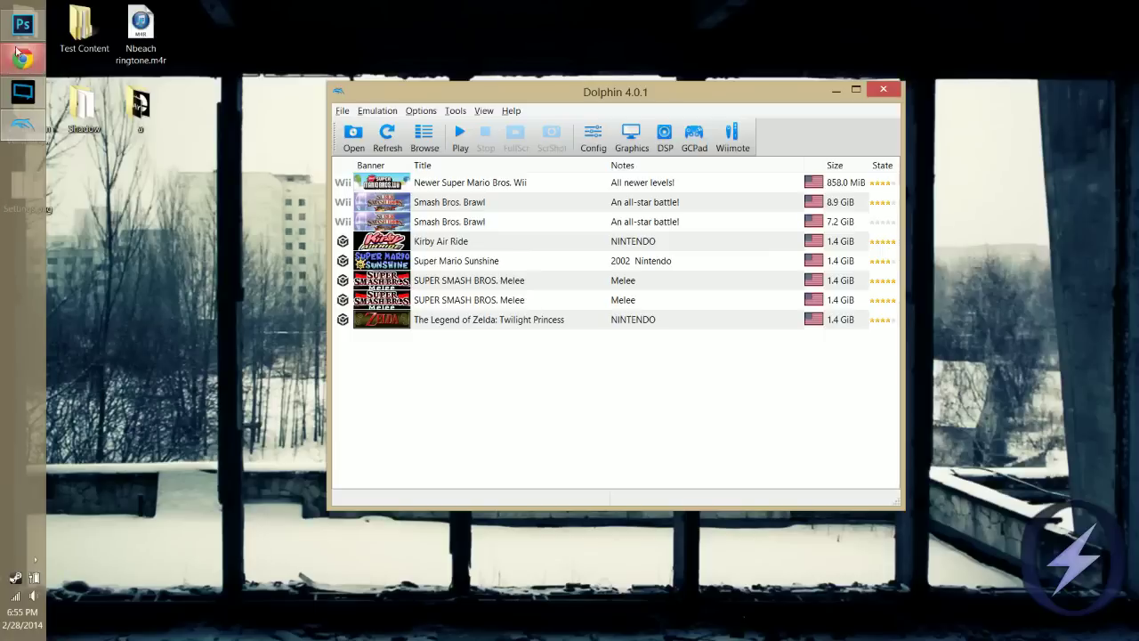
# Open the four magenta-background screenshots 00000000-852.png through 00000000-855.png together in Photoshop.
pyautogui.click(23, 27)
pyautogui.click(32, 8)
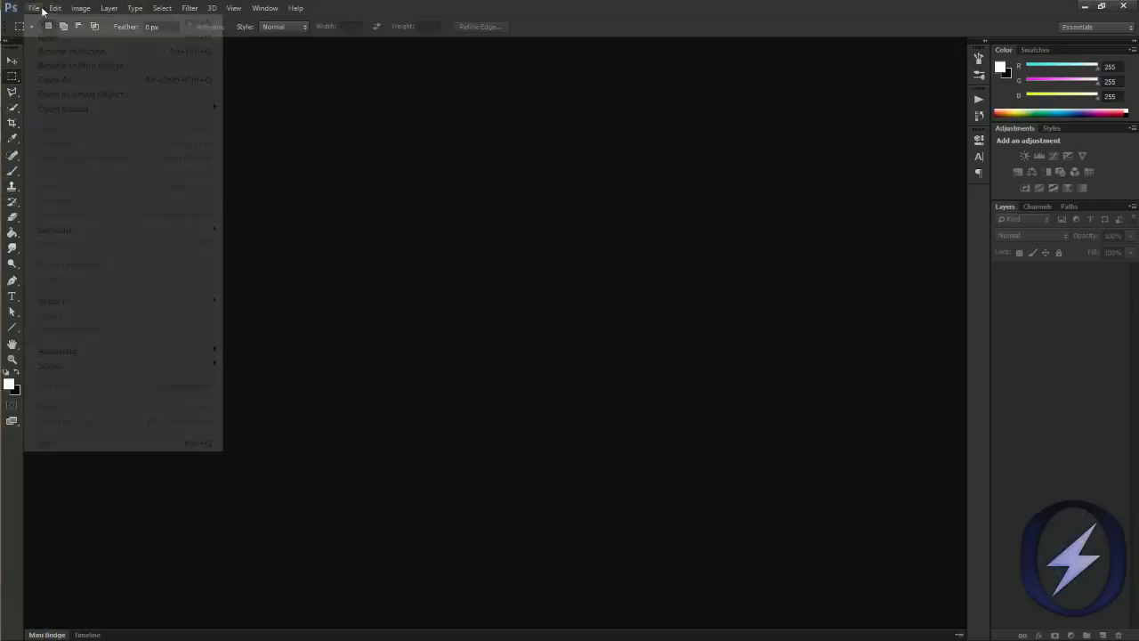
pyautogui.click(49, 34)
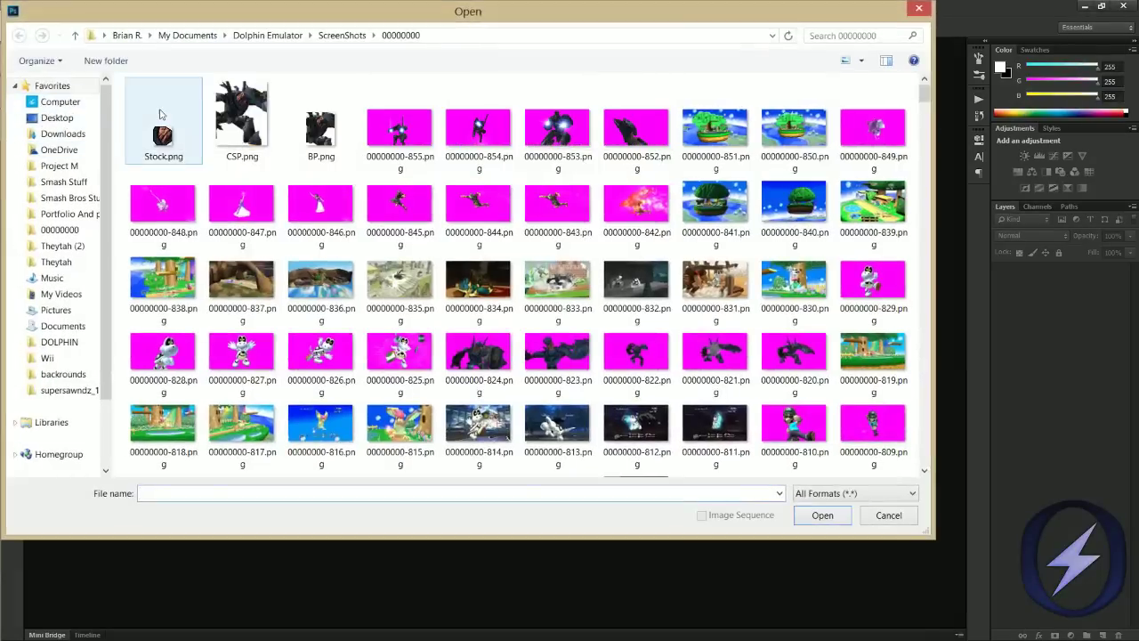
pyautogui.click(400, 129)
pyautogui.keyDown('shift'); pyautogui.click(623, 132); pyautogui.keyUp('shift')
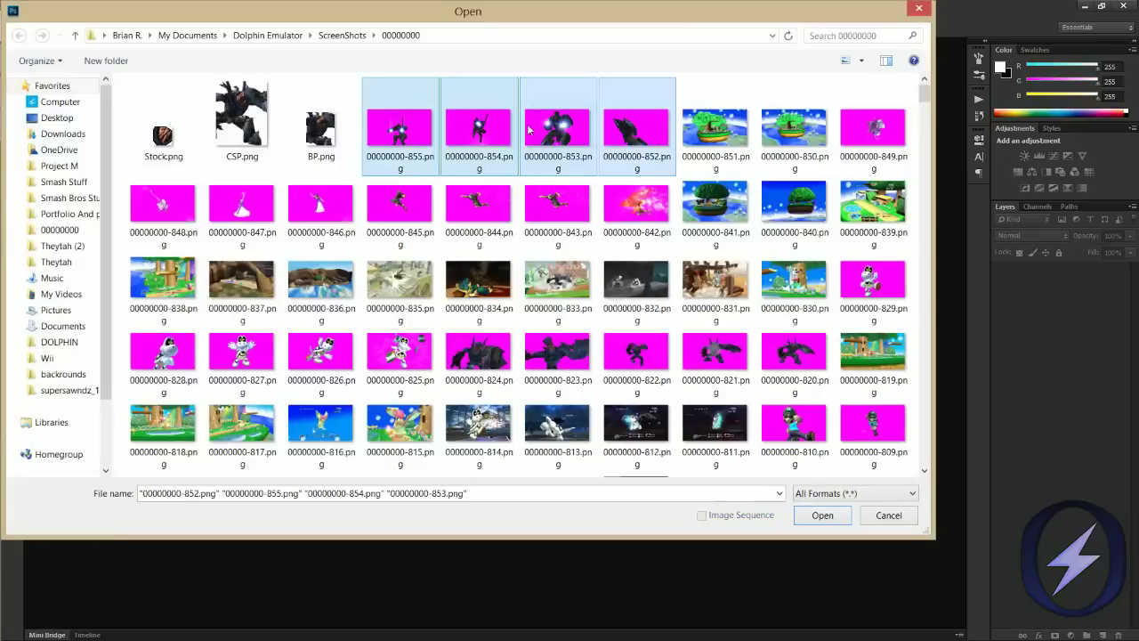
pyautogui.click(60, 230)
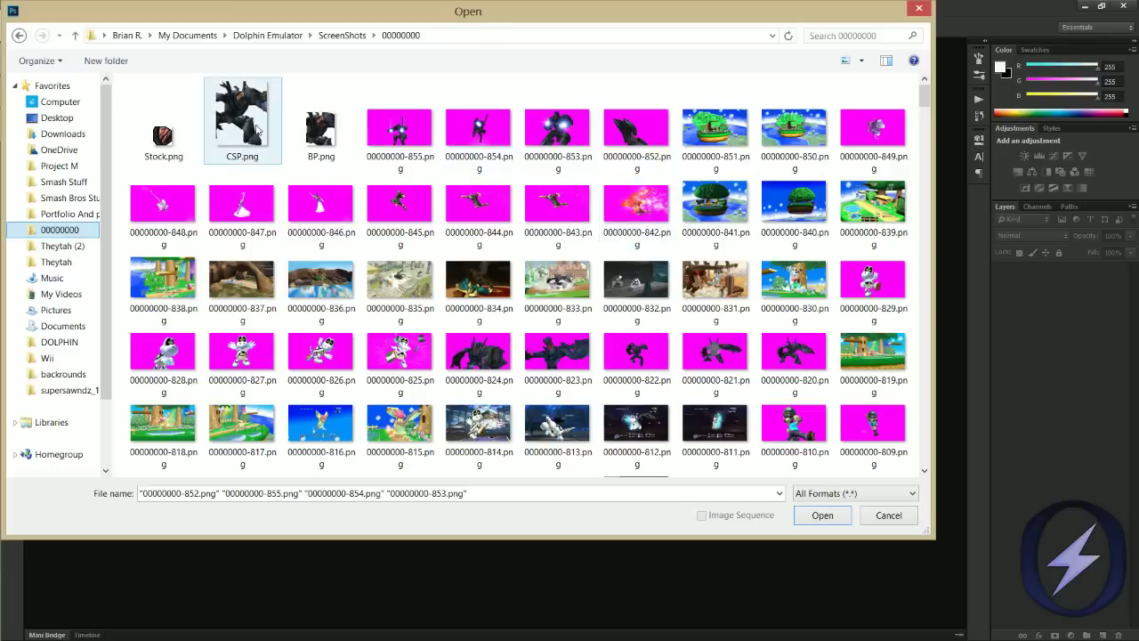
pyautogui.click(413, 133)
pyautogui.keyDown('shift'); pyautogui.click(635, 134); pyautogui.keyUp('shift')
pyautogui.press('Return')
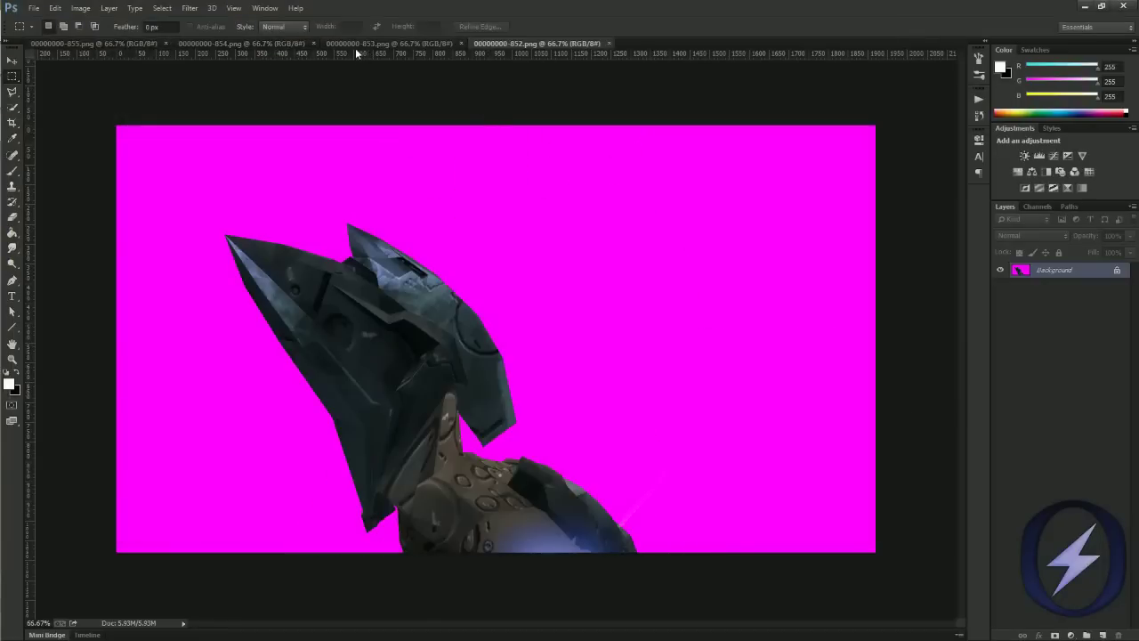
# On 00000000-855.png, play the Master CSP/BP/Stock Script action until its Color Range step.
pyautogui.click(355, 47)
pyautogui.click(276, 46)
pyautogui.click(131, 43)
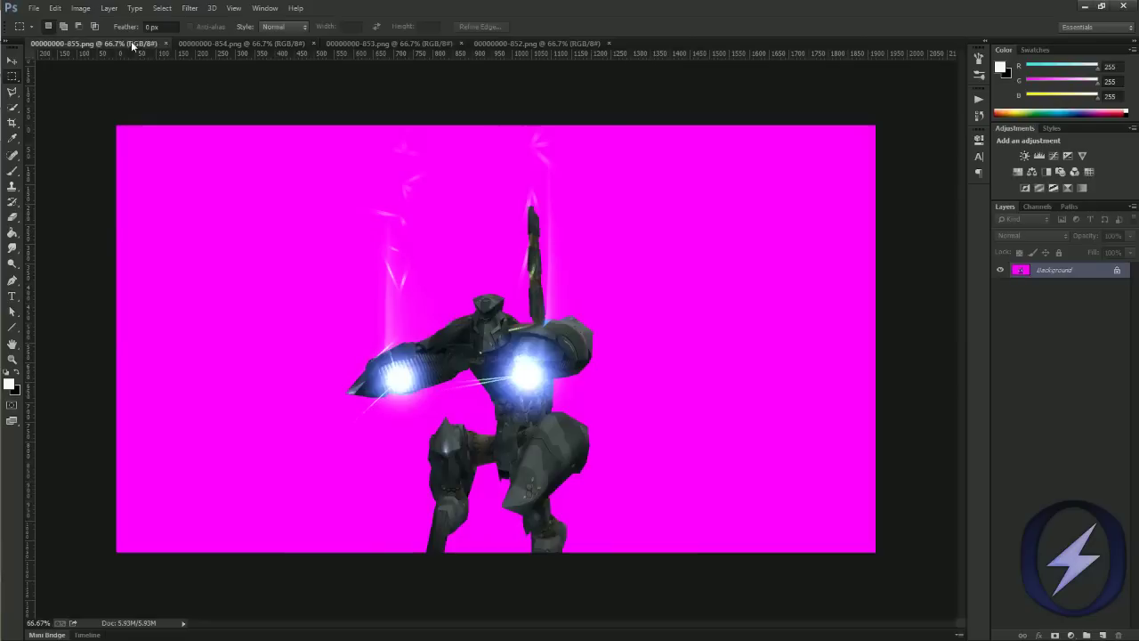
pyautogui.click(979, 99)
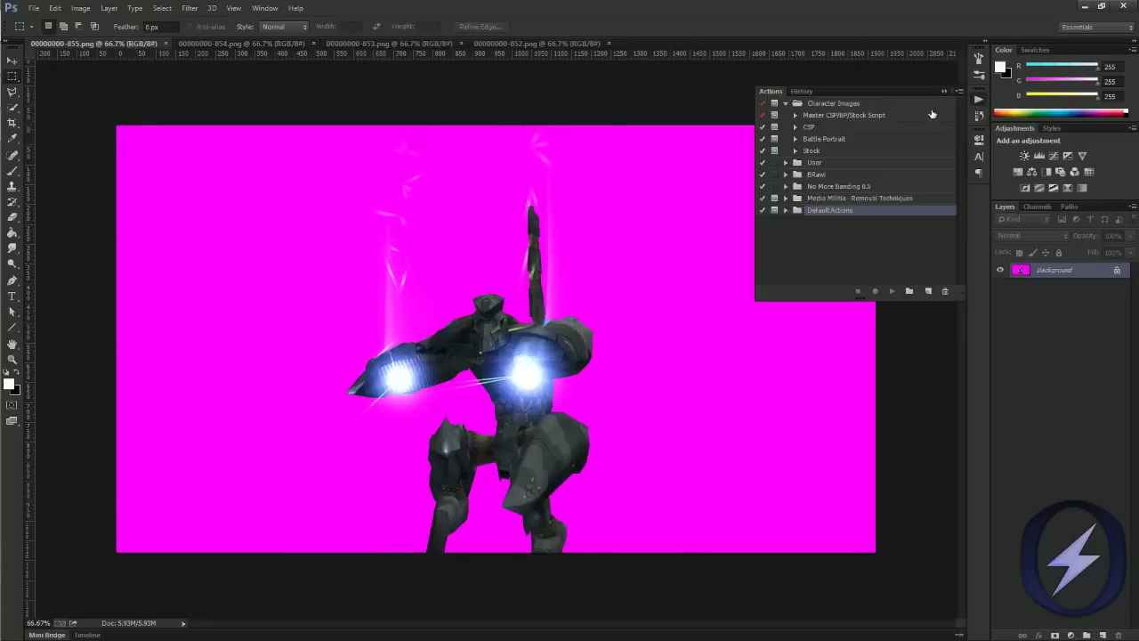
pyautogui.click(825, 116)
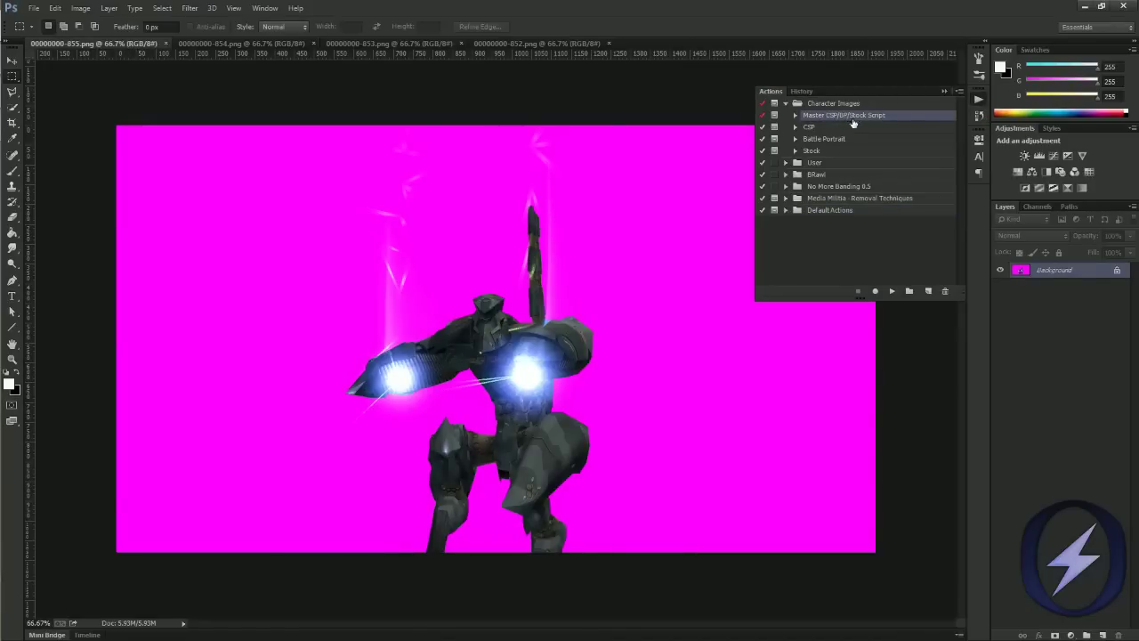
pyautogui.click(892, 291)
pyautogui.click(560, 247)
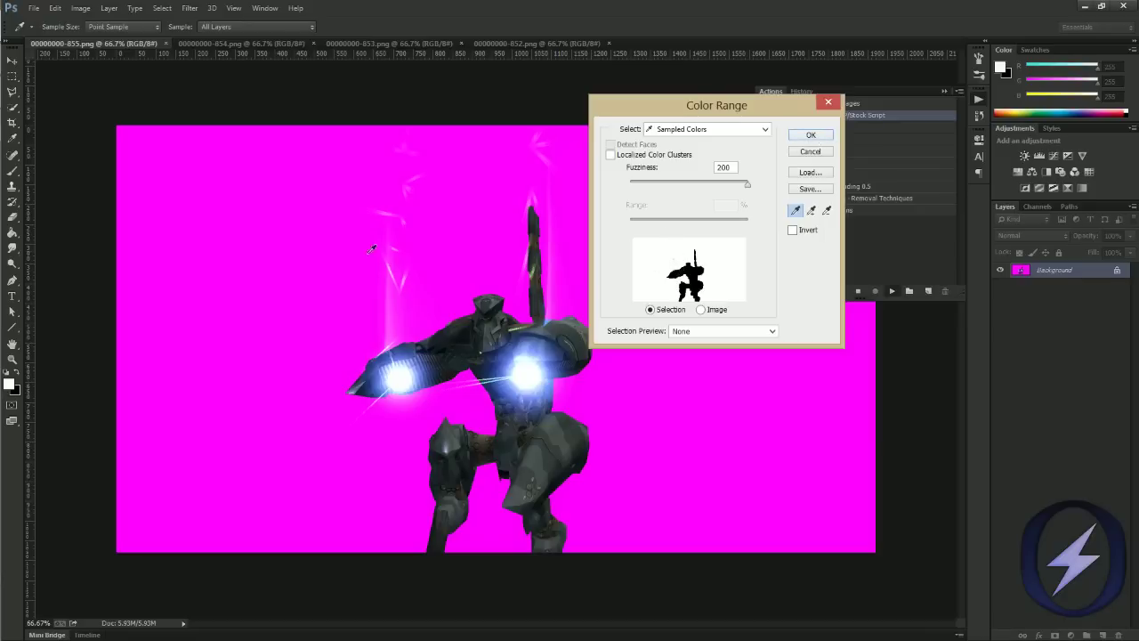
# Accept the Color Range selection at Fuzziness 200 so the magenta background is deleted.
pyautogui.click(810, 135)
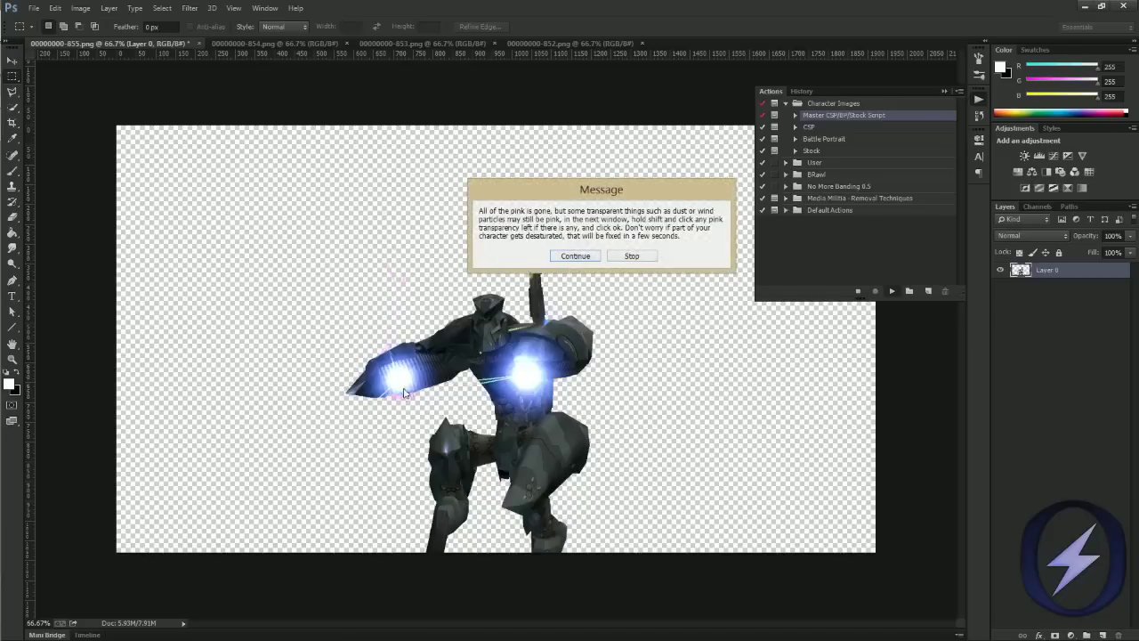
# Apply Replace Color with Hue +53, Saturation -94, Lightness +21 to desaturate leftover pink.
pyautogui.click(594, 253)
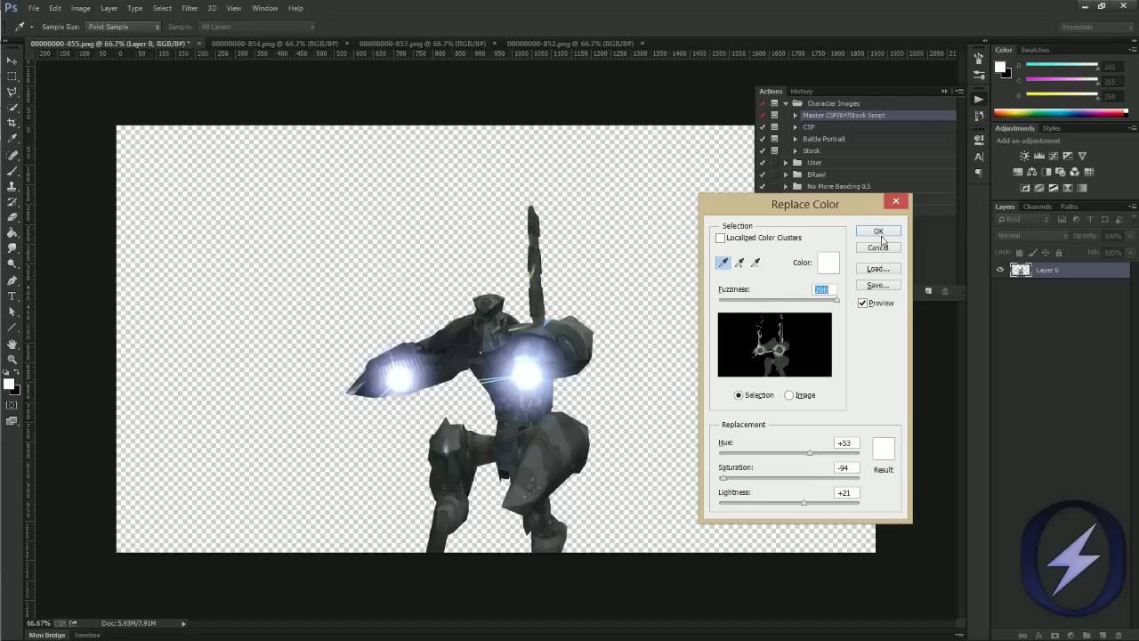
pyautogui.click(878, 231)
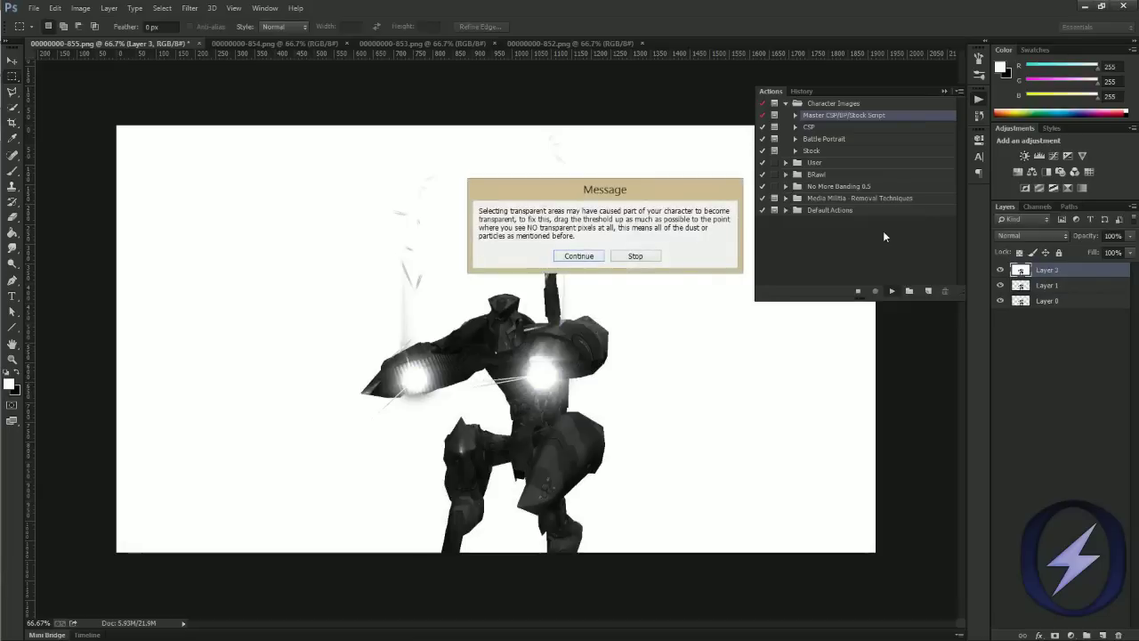
# Raise the Threshold level to about 179 to mask out the background, and accept it.
pyautogui.click(579, 257)
pyautogui.moveTo(733, 256); pyautogui.dragTo(758, 256)
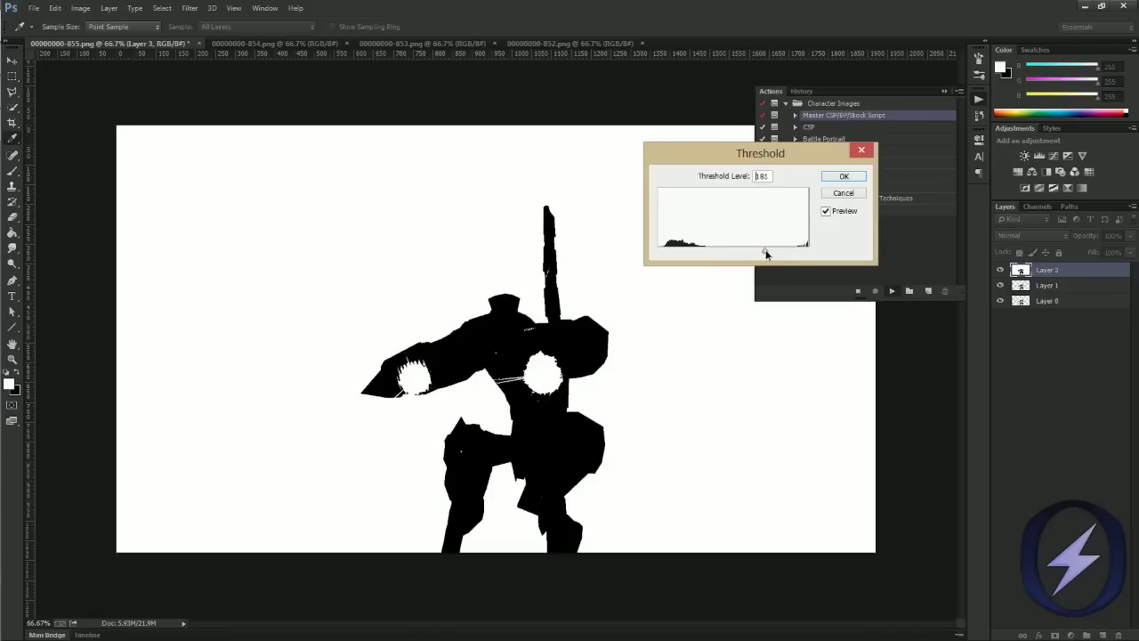
pyautogui.moveTo(763, 253)
pyautogui.mouseDown()
pyautogui.moveTo(799, 255)
pyautogui.moveTo(760, 250)
pyautogui.mouseUp()
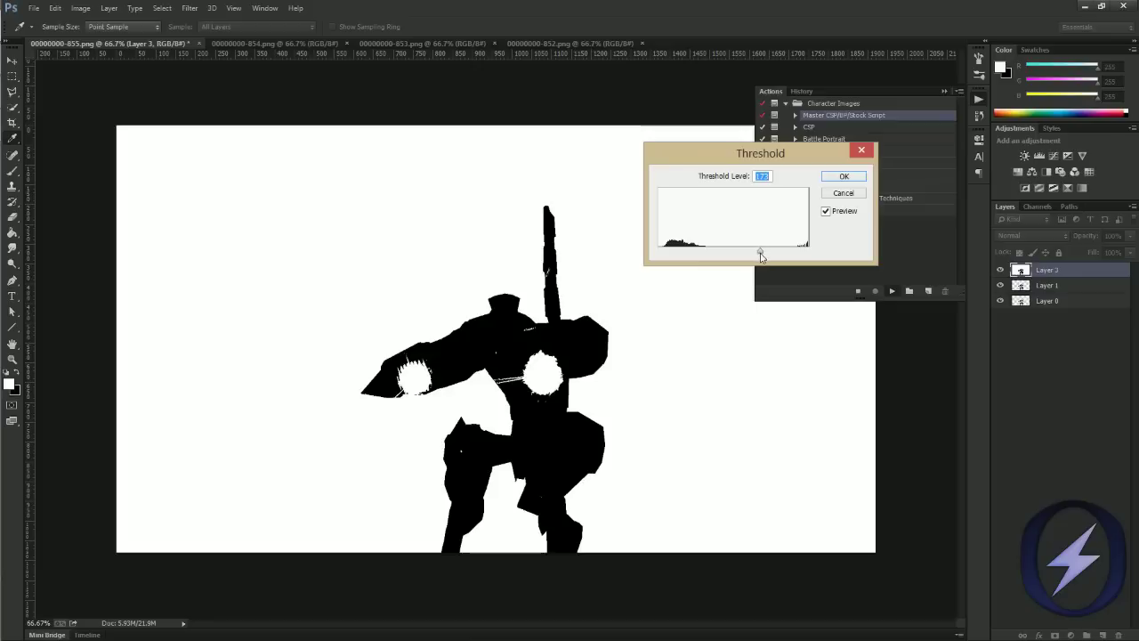
pyautogui.moveTo(761, 254)
pyautogui.mouseDown()
pyautogui.moveTo(808, 252)
pyautogui.moveTo(763, 251)
pyautogui.mouseUp()
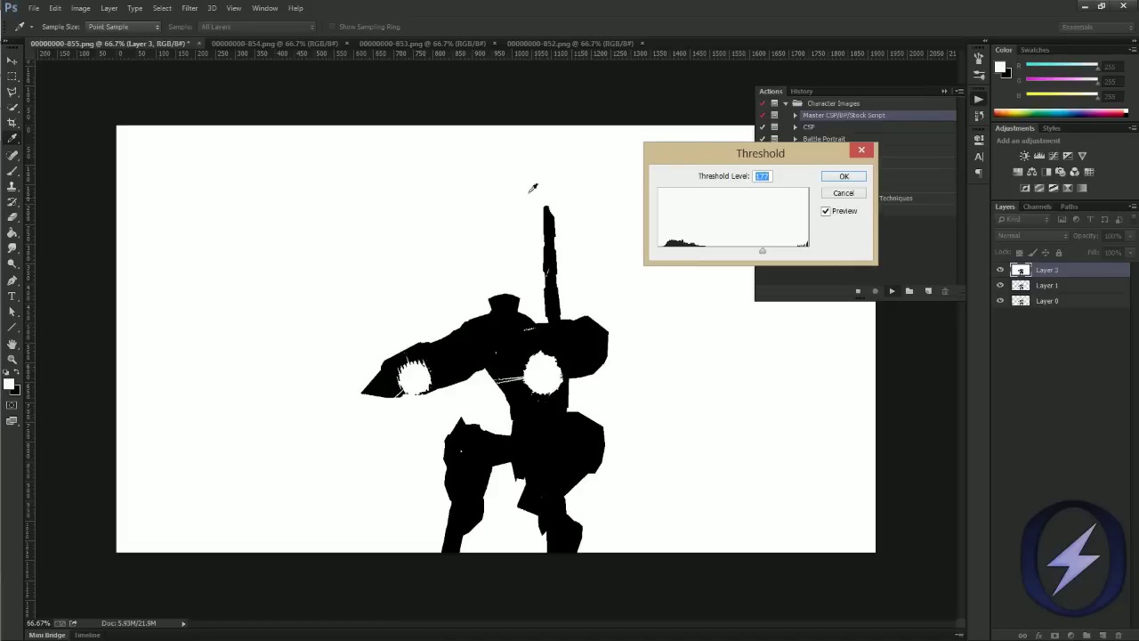
pyautogui.click(850, 179)
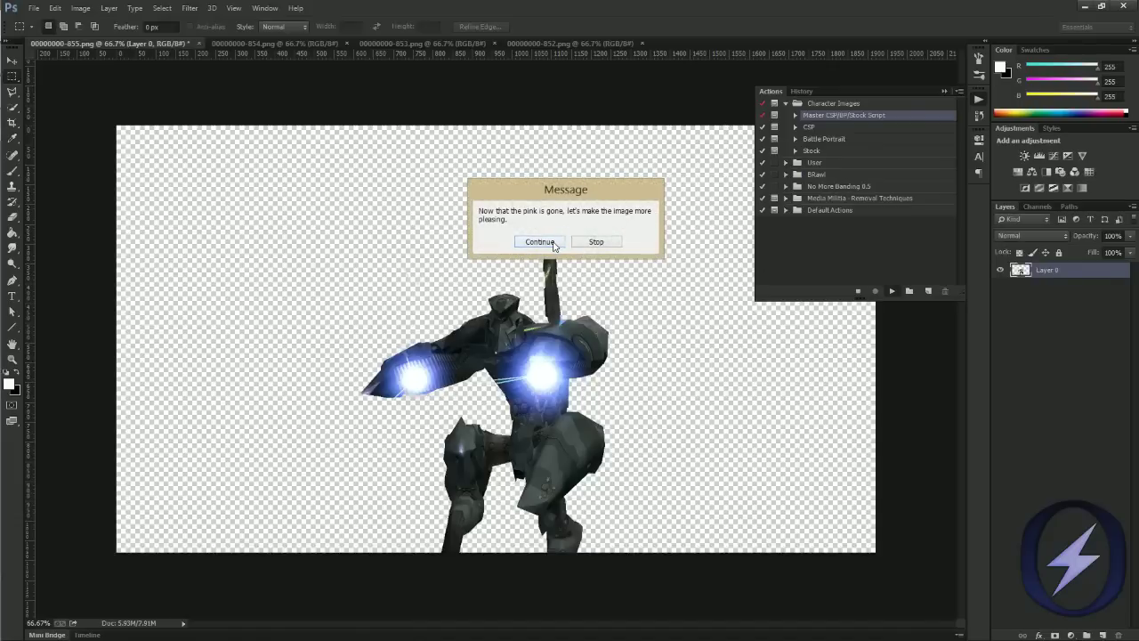
# Set Brightness/Contrast to brightness 48 and contrast about -23 on the robot.
pyautogui.click(553, 242)
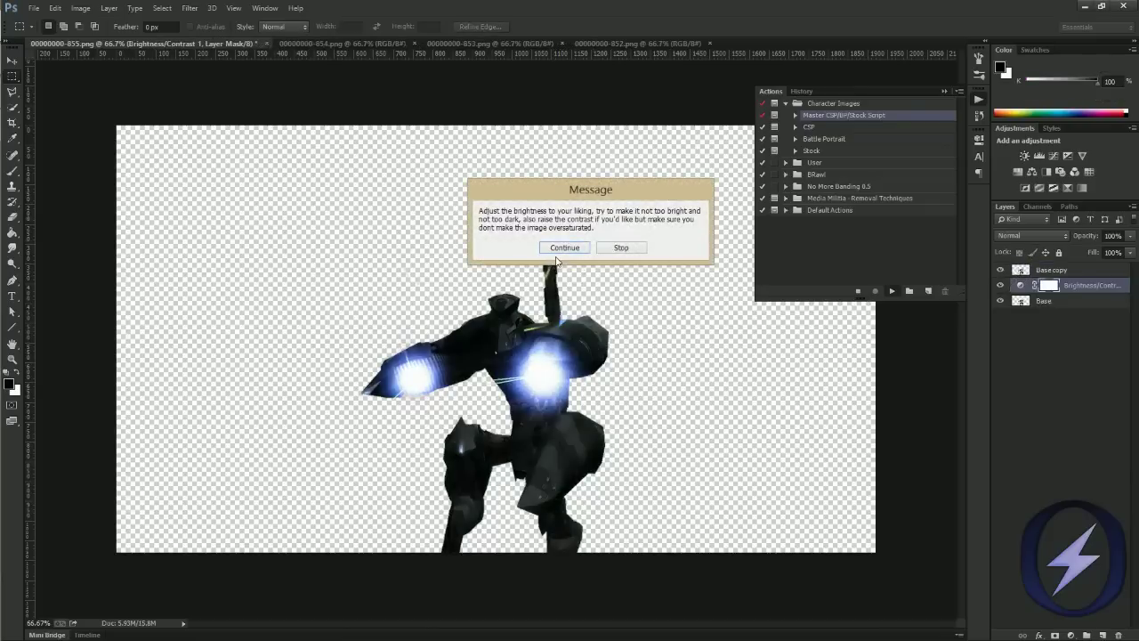
pyautogui.click(563, 248)
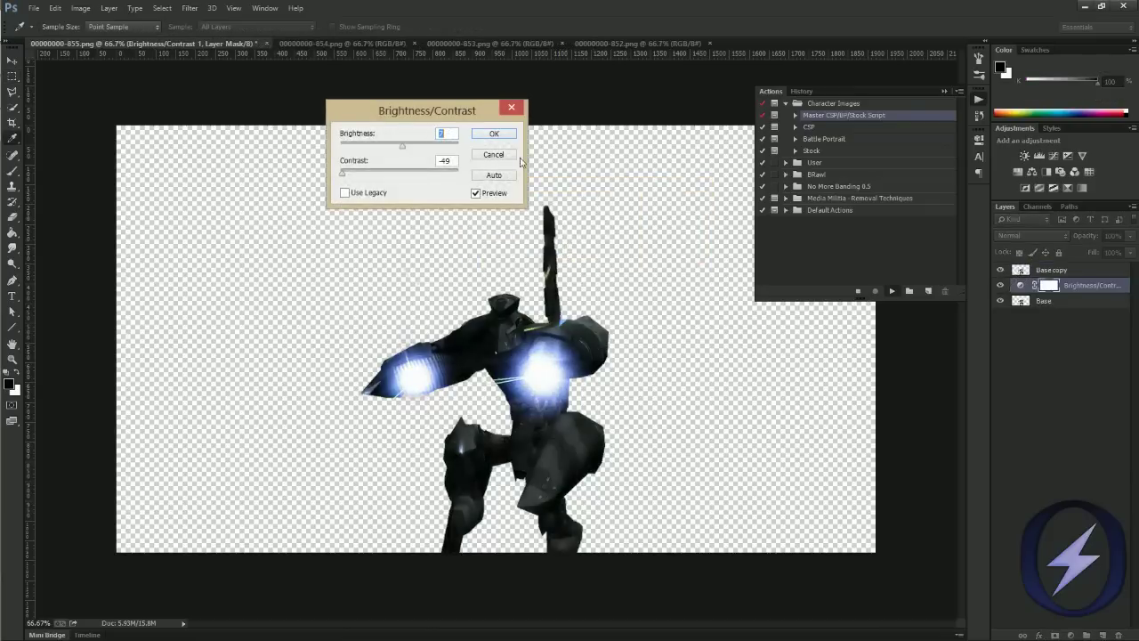
pyautogui.moveTo(404, 146); pyautogui.dragTo(418, 147)
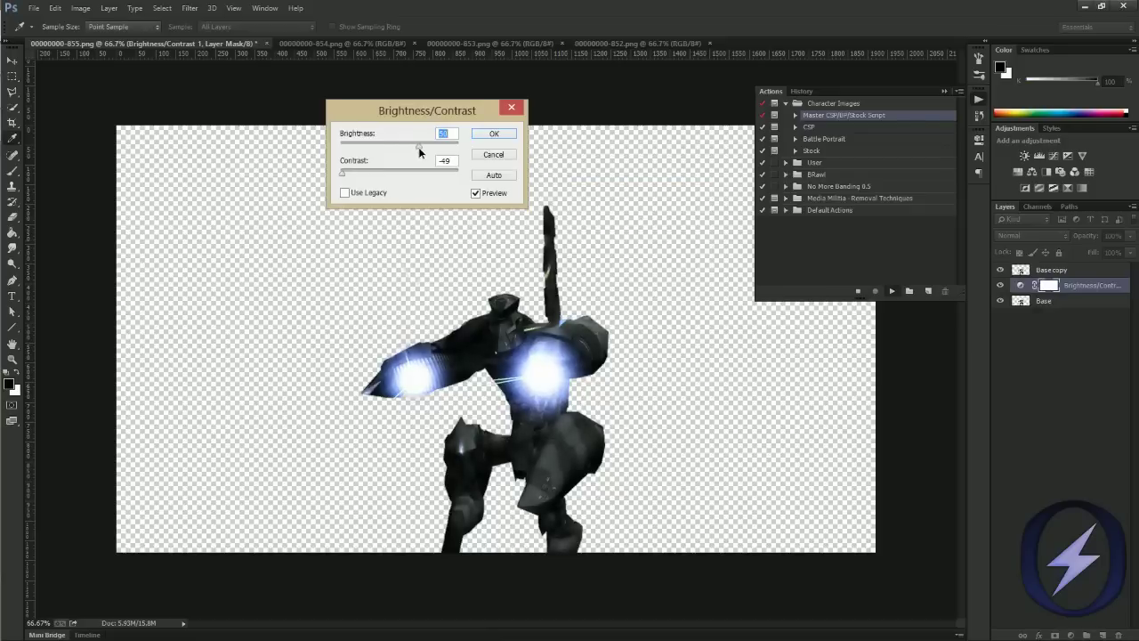
pyautogui.moveTo(343, 175); pyautogui.dragTo(372, 180)
pyautogui.moveTo(416, 148); pyautogui.dragTo(419, 149)
pyautogui.click(492, 135)
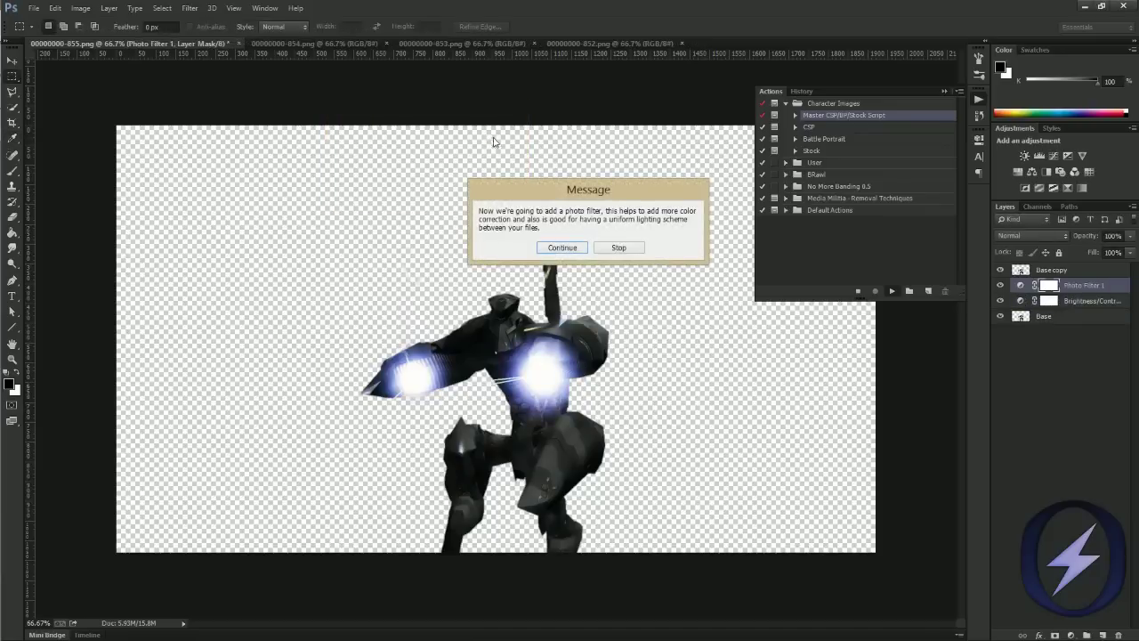
# Use Warming Filter (81) in Photo Filter with density set to 18%.
pyautogui.click(562, 248)
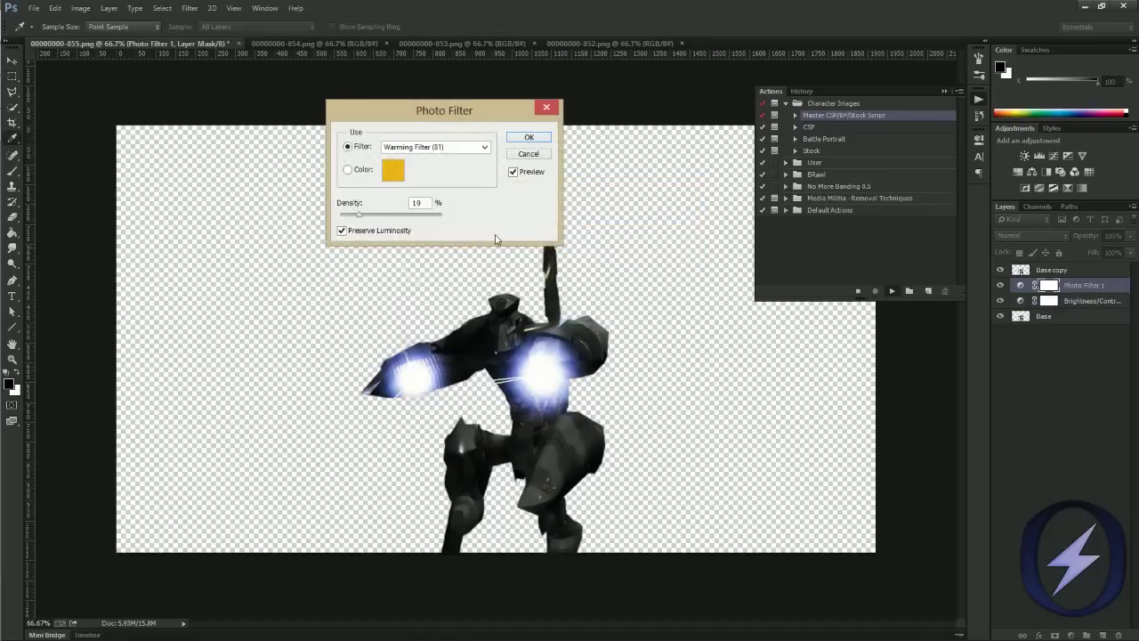
pyautogui.moveTo(360, 221)
pyautogui.mouseDown()
pyautogui.moveTo(370, 216)
pyautogui.moveTo(360, 219)
pyautogui.mouseUp()
pyautogui.moveTo(361, 221); pyautogui.dragTo(362, 220)
pyautogui.moveTo(361, 219); pyautogui.dragTo(359, 220)
pyautogui.click(477, 148)
pyautogui.click(474, 148)
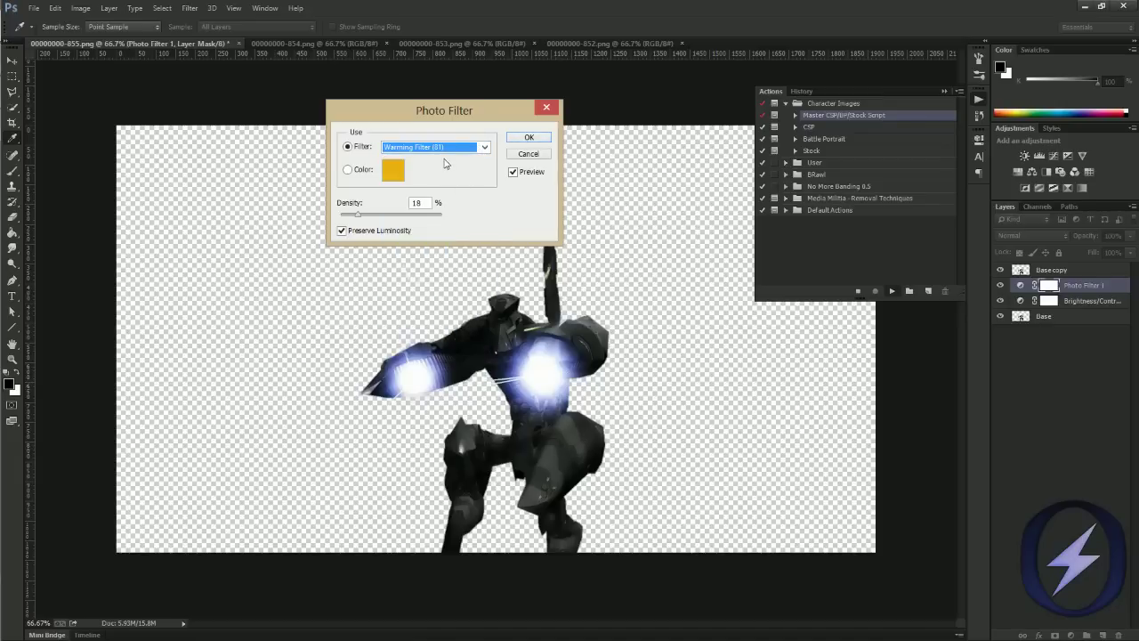
# Accept the warming filter, then lower Vibrance from +100 to +63.
pyautogui.click(519, 139)
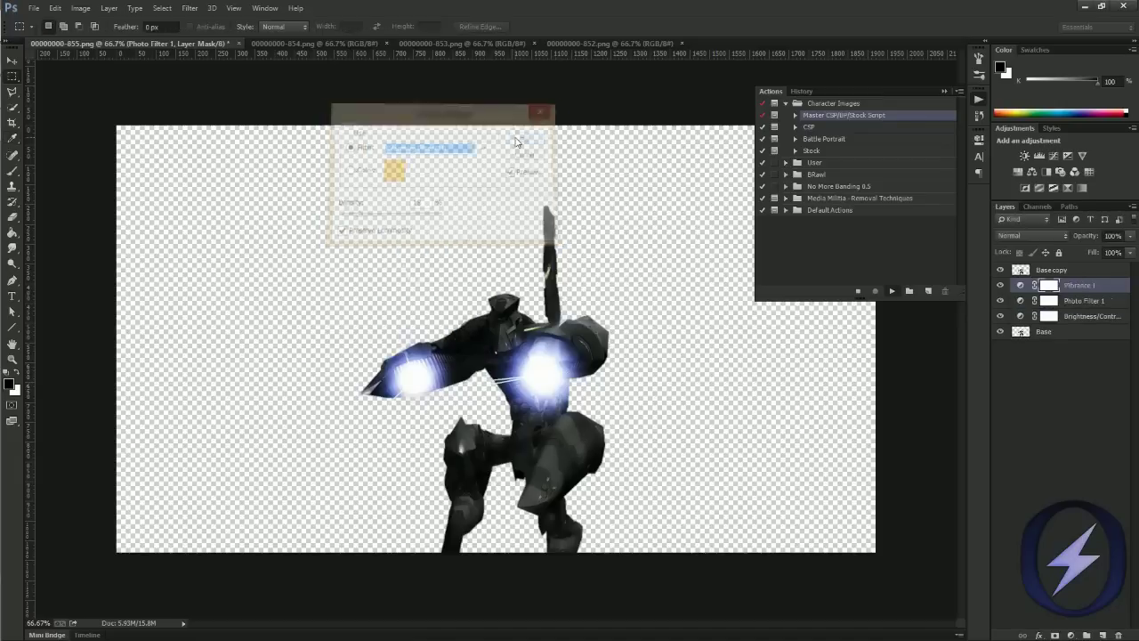
pyautogui.click(542, 247)
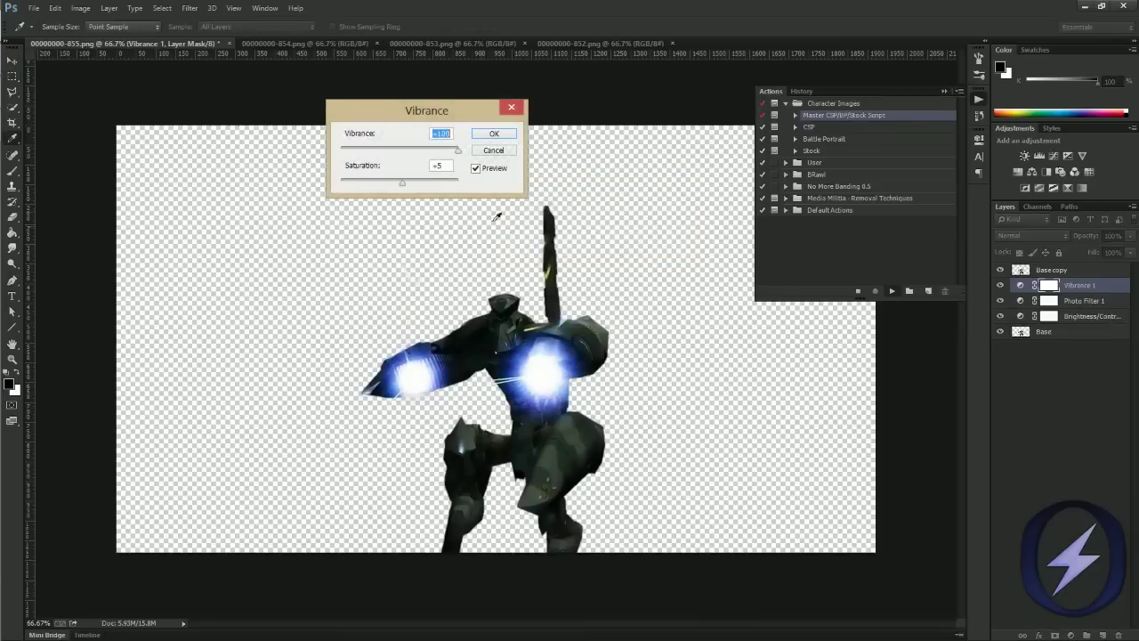
pyautogui.moveTo(458, 151); pyautogui.dragTo(424, 157)
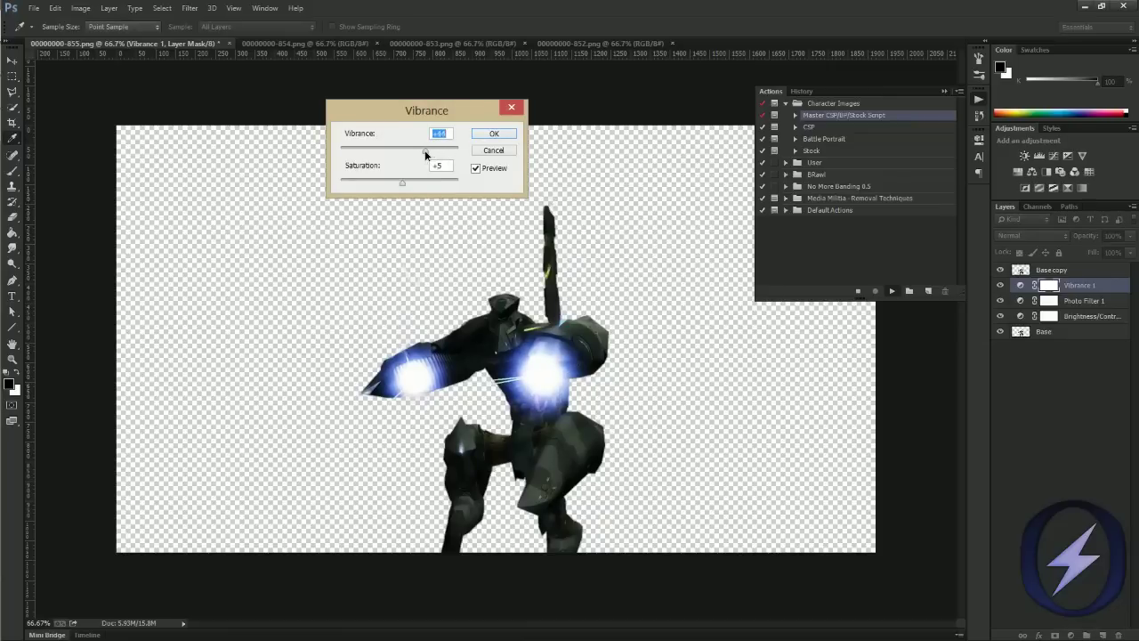
pyautogui.click(485, 135)
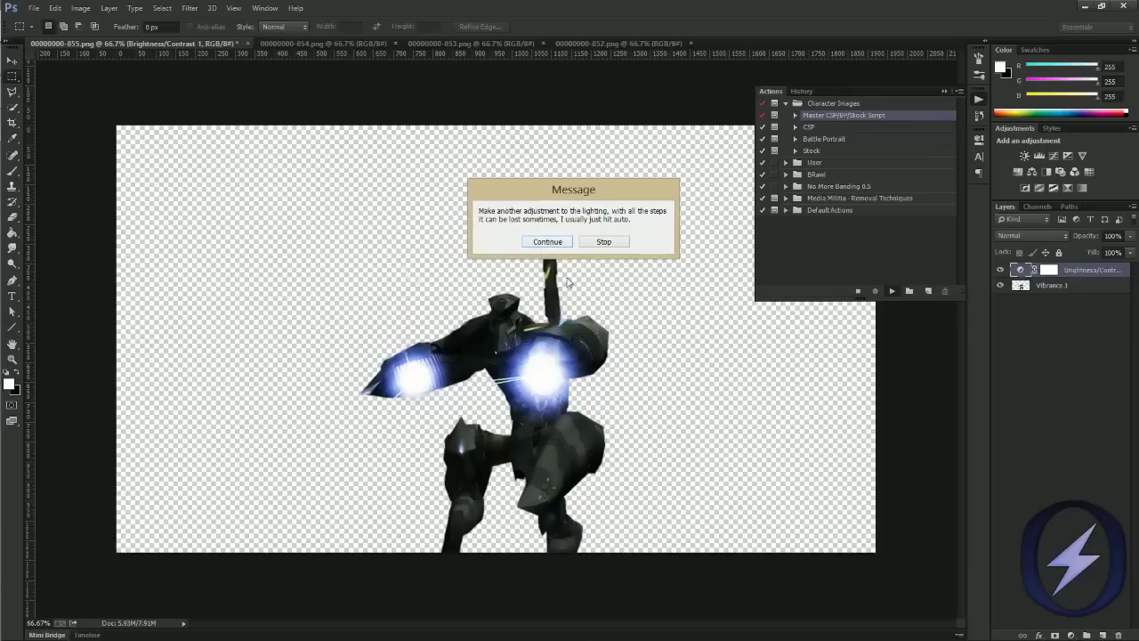
# Nudge brightness up and raise contrast in the final Brightness/Contrast adjustment, then accept it.
pyautogui.click(538, 242)
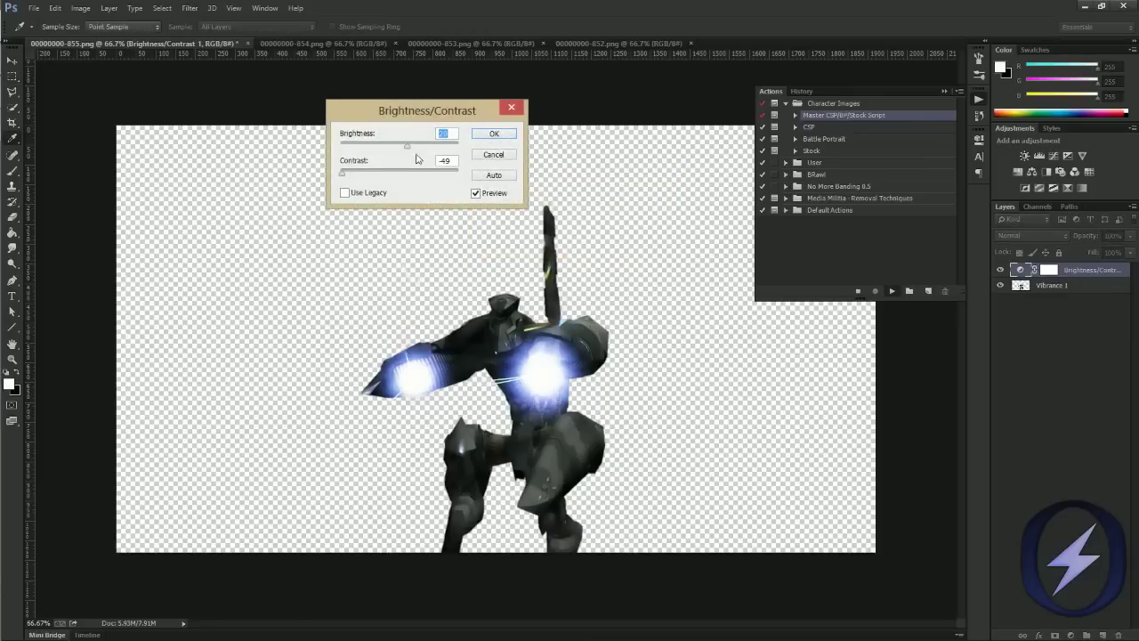
pyautogui.moveTo(410, 149); pyautogui.dragTo(411, 155)
pyautogui.moveTo(347, 175); pyautogui.dragTo(391, 181)
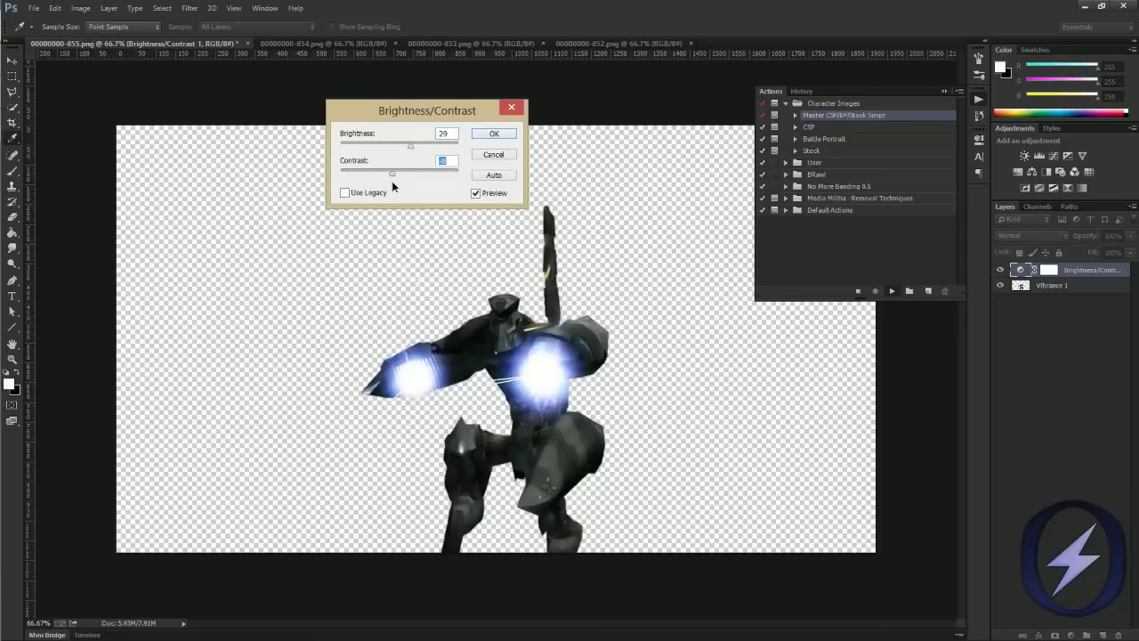
pyautogui.click(503, 138)
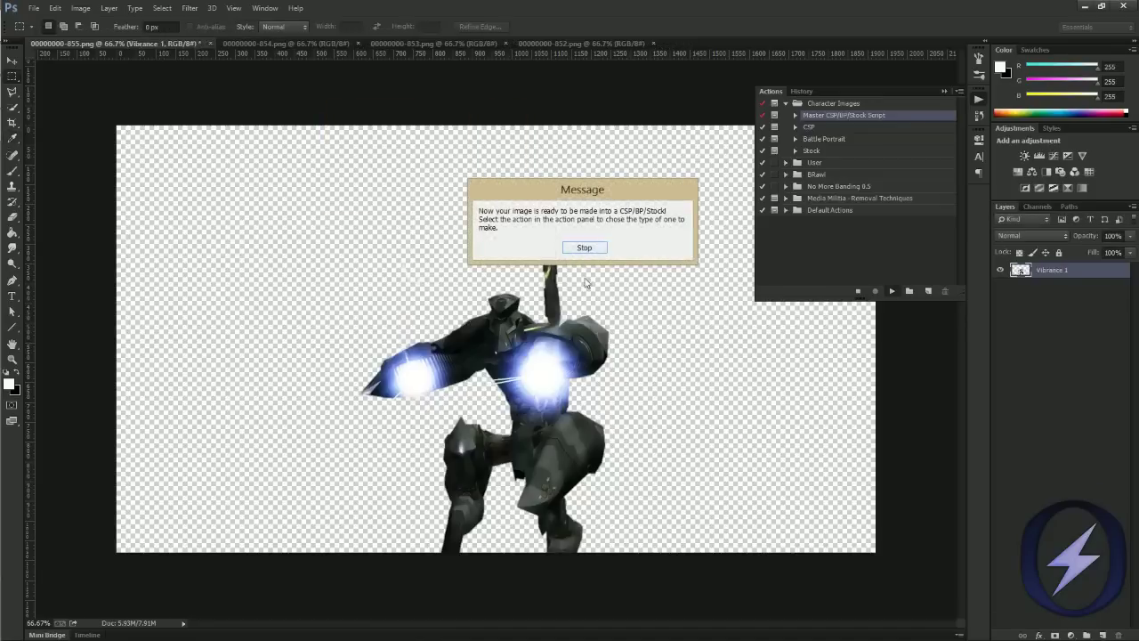
# Stop the action, try a black-filled backing layer beneath the robot, then delete it.
pyautogui.click(580, 250)
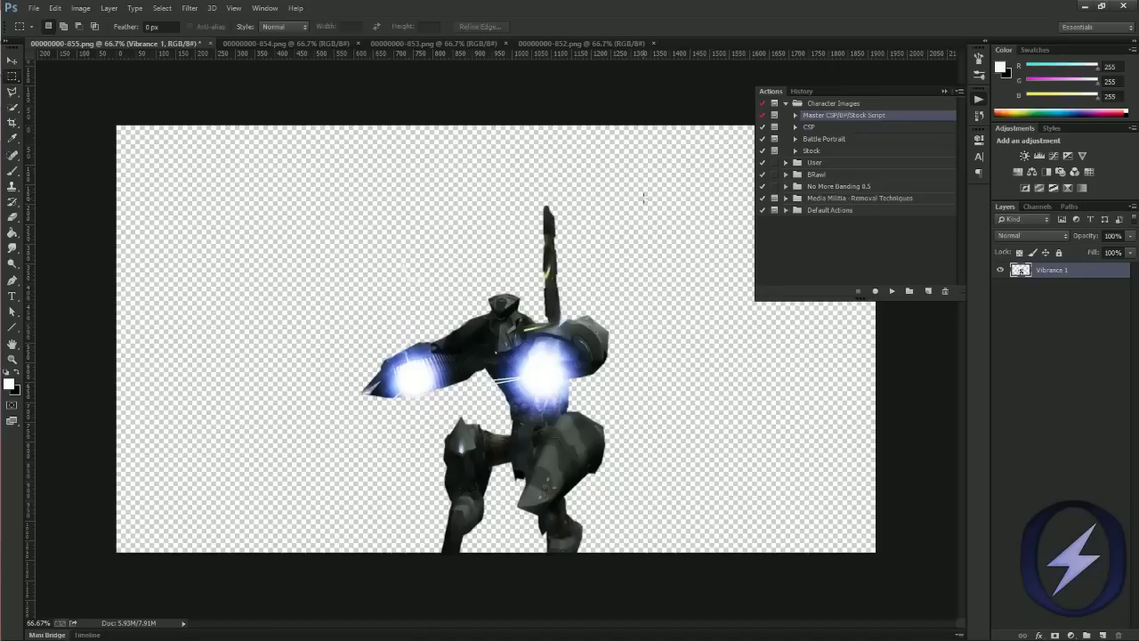
pyautogui.click(1103, 634)
pyautogui.moveTo(1072, 271); pyautogui.dragTo(1074, 305)
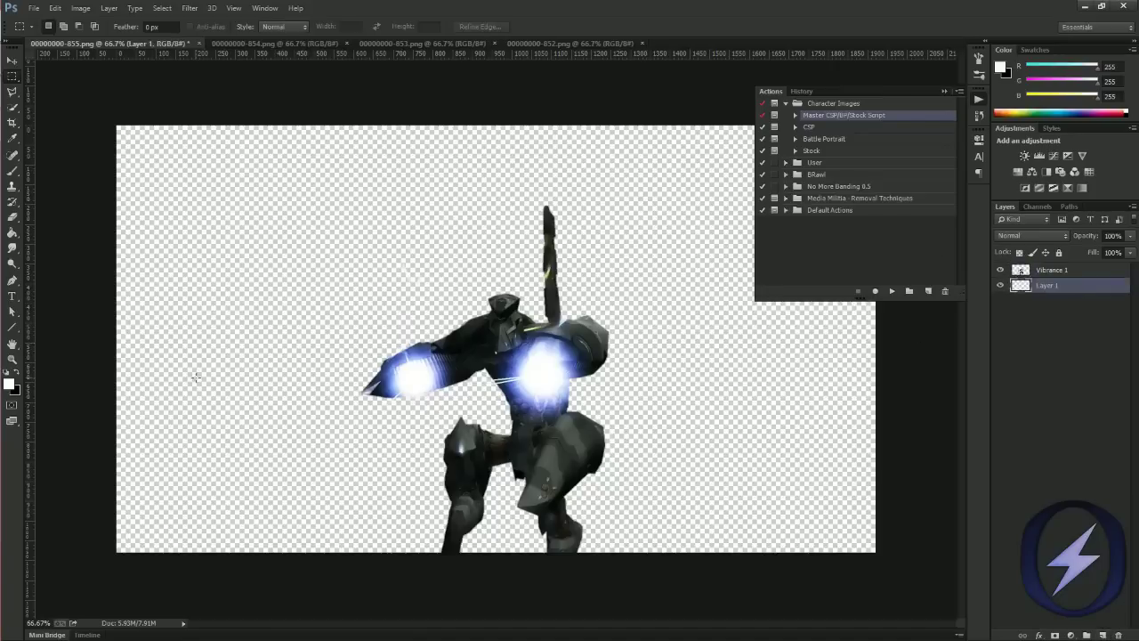
pyautogui.click(17, 378)
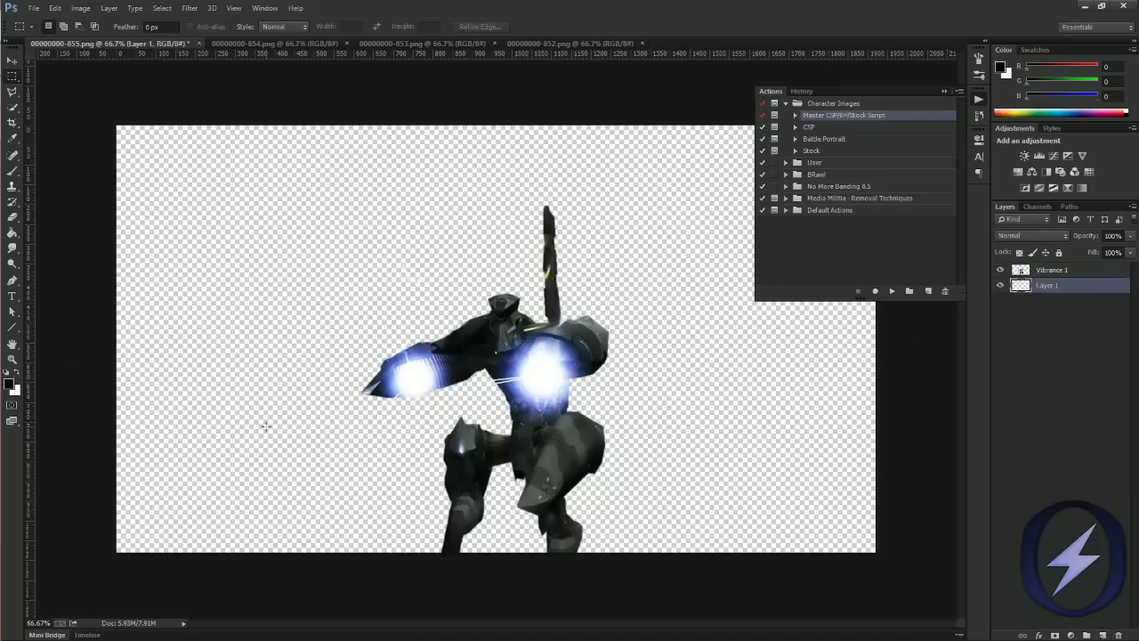
pyautogui.press('g')
pyautogui.click(277, 392)
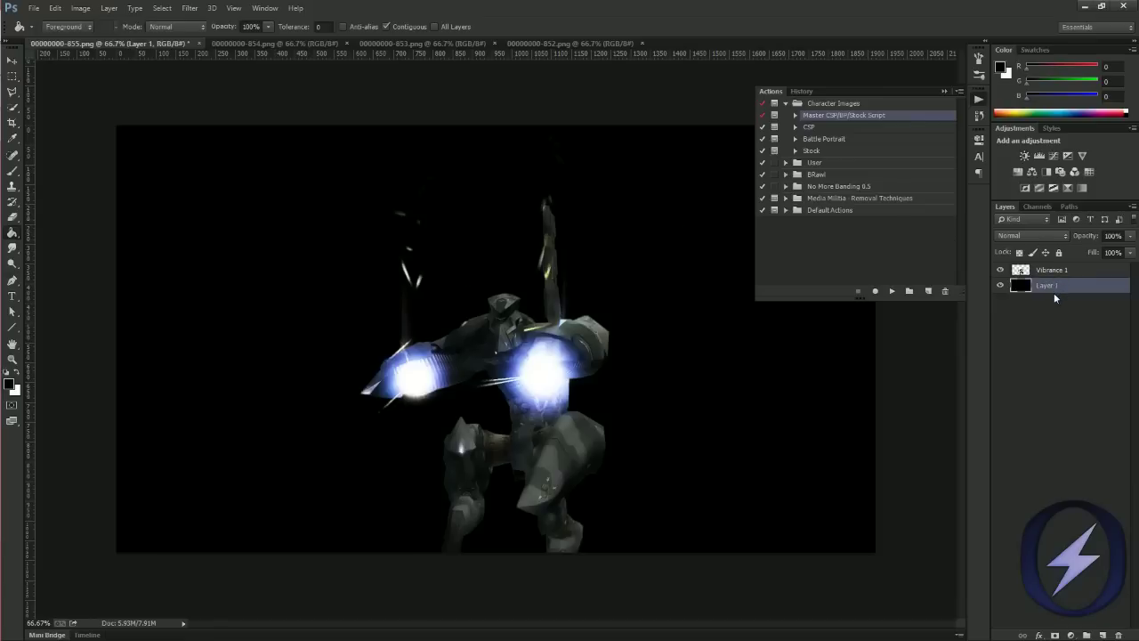
pyautogui.press('Delete')
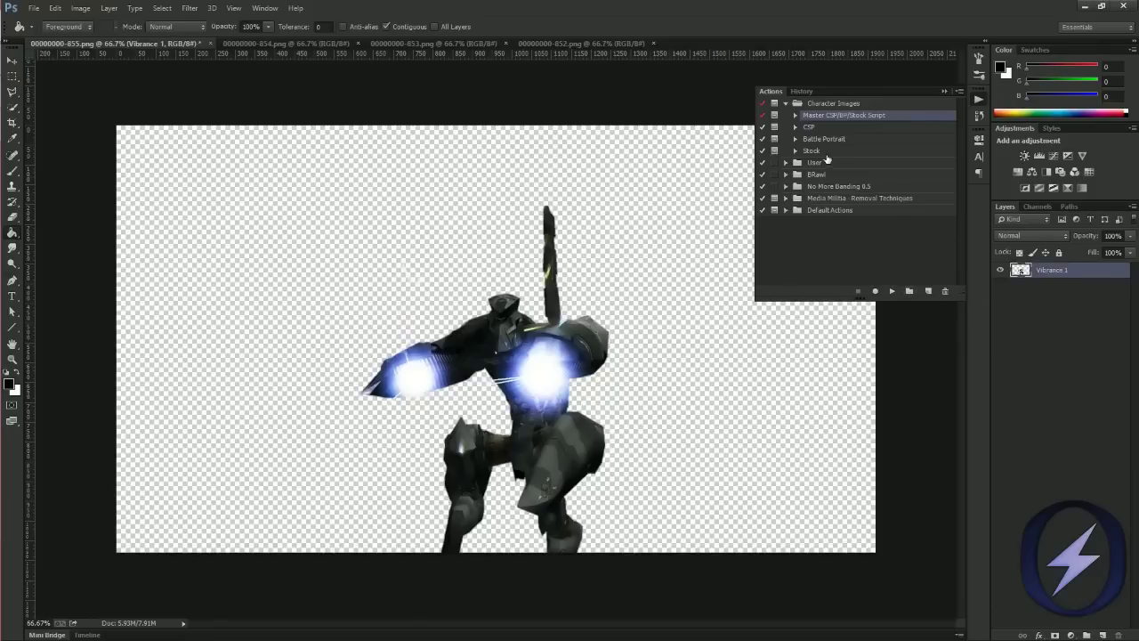
# Select the CSP action in the Actions panel and play it.
pyautogui.click(809, 128)
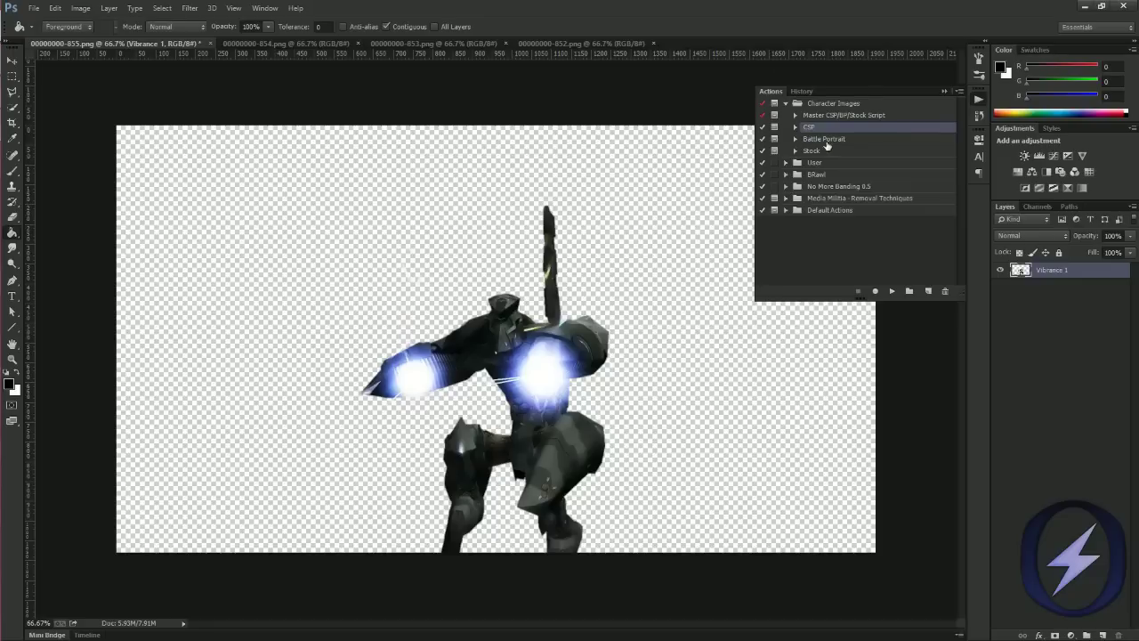
pyautogui.click(539, 362)
pyautogui.click(811, 141)
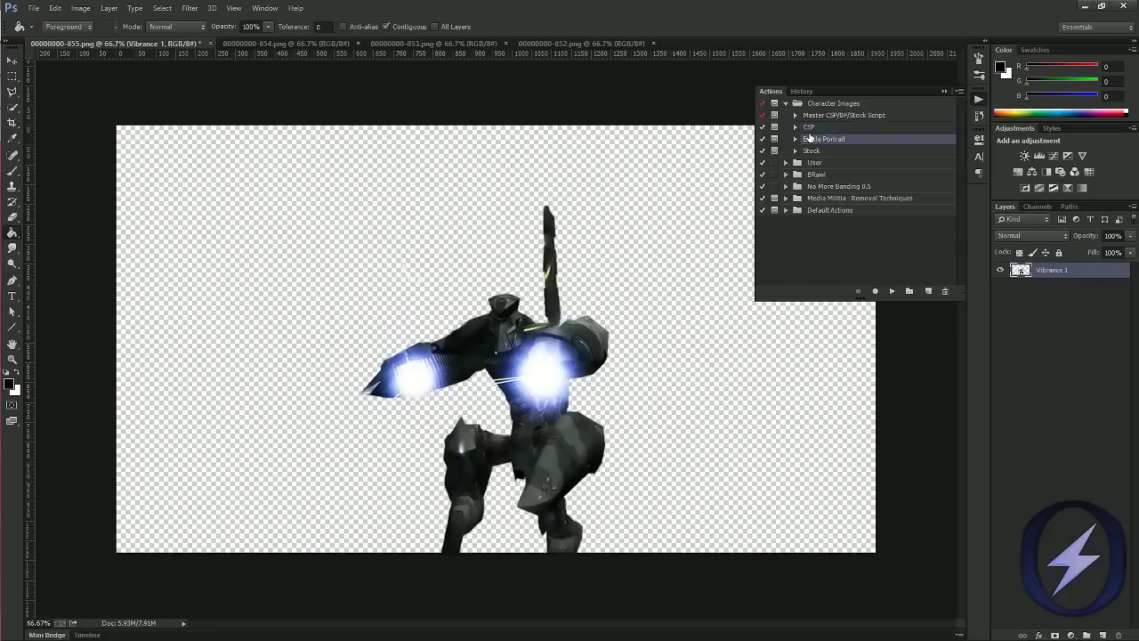
pyautogui.click(810, 129)
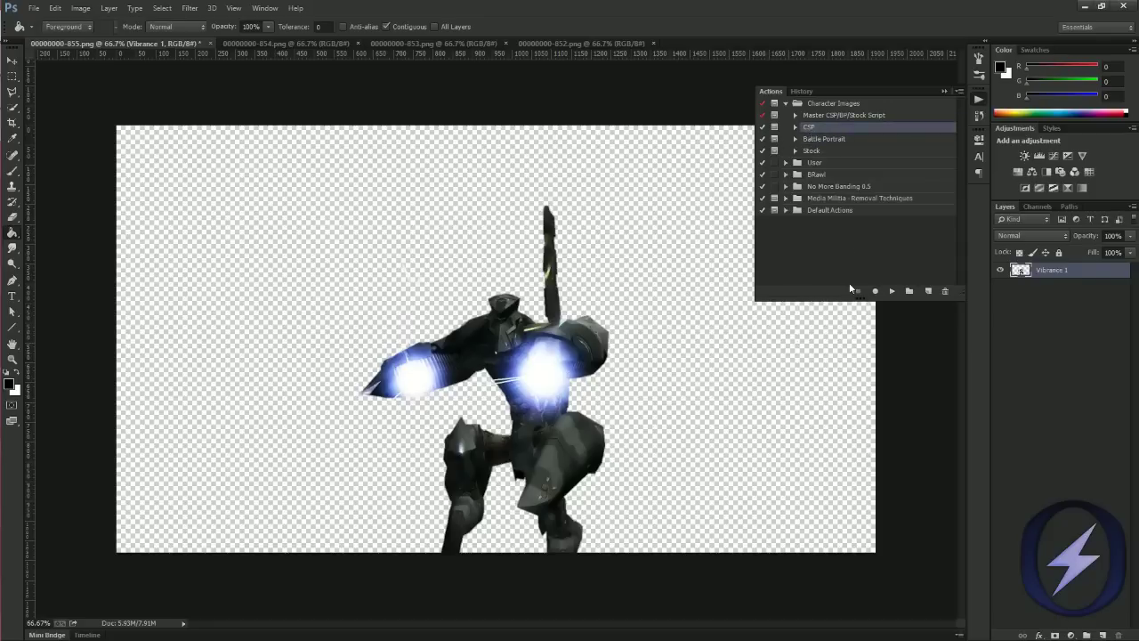
pyautogui.click(892, 291)
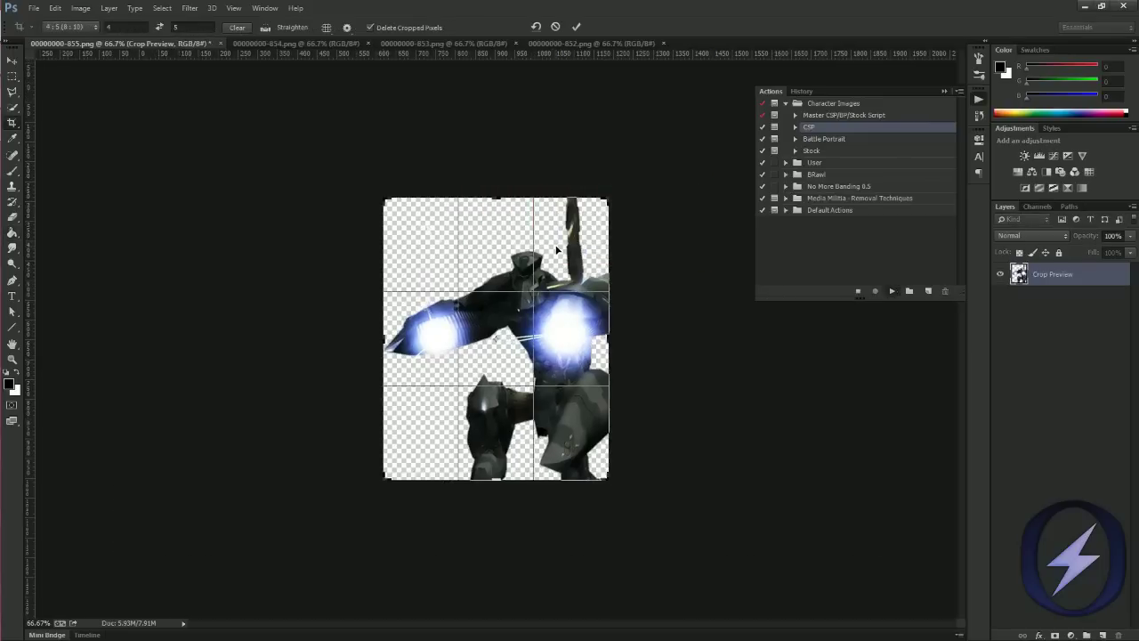
# Tighten the 4:5 crop frame around the robot's upper body and commit the crop.
pyautogui.moveTo(383, 197)
pyautogui.mouseDown()
pyautogui.moveTo(375, 190)
pyautogui.moveTo(397, 210)
pyautogui.mouseUp()
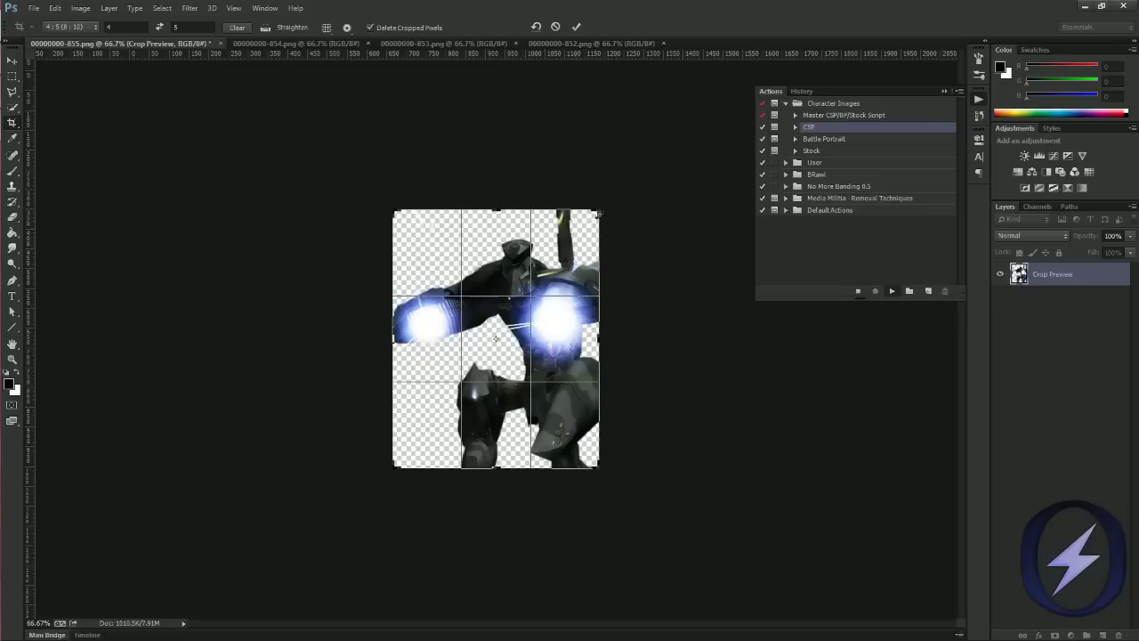
pyautogui.press('Return')
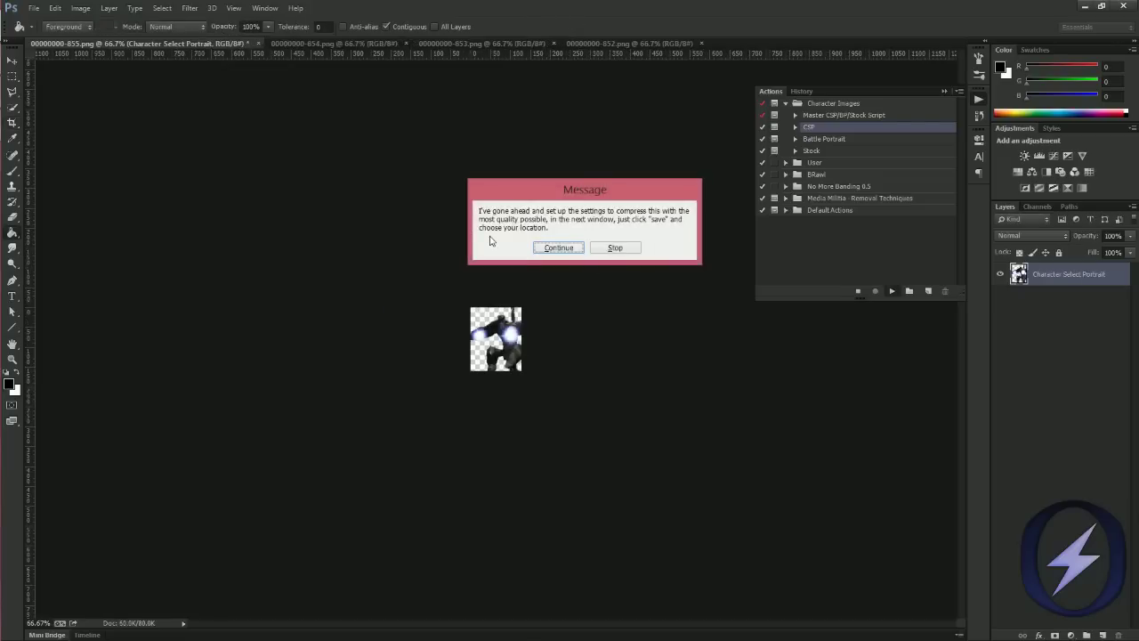
pyautogui.click(549, 248)
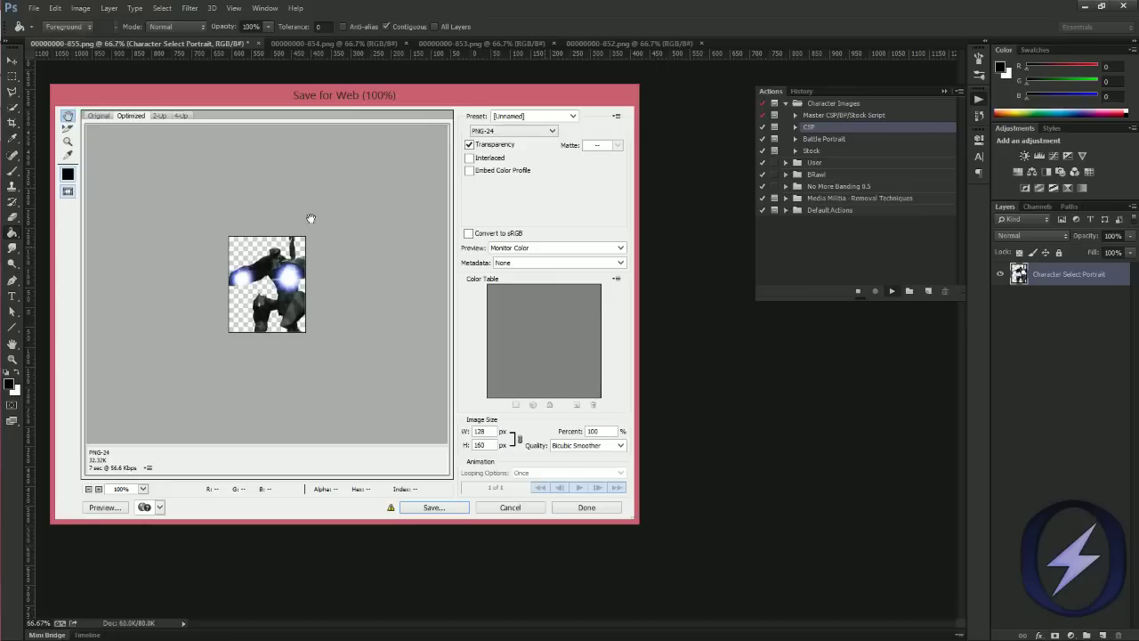
pyautogui.click(512, 134)
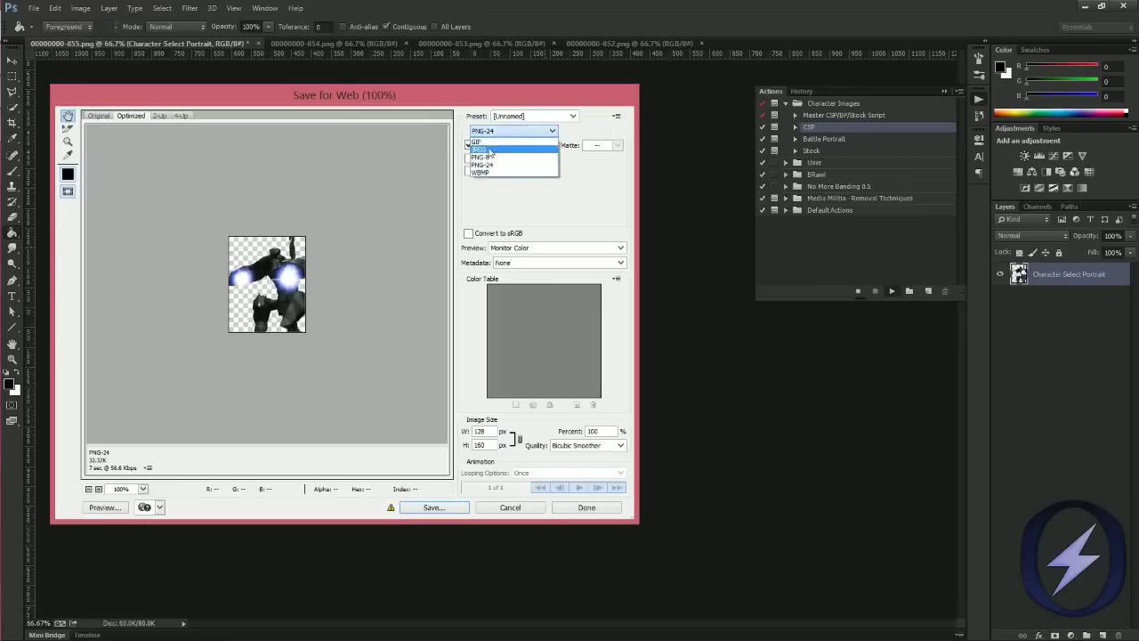
pyautogui.click(487, 166)
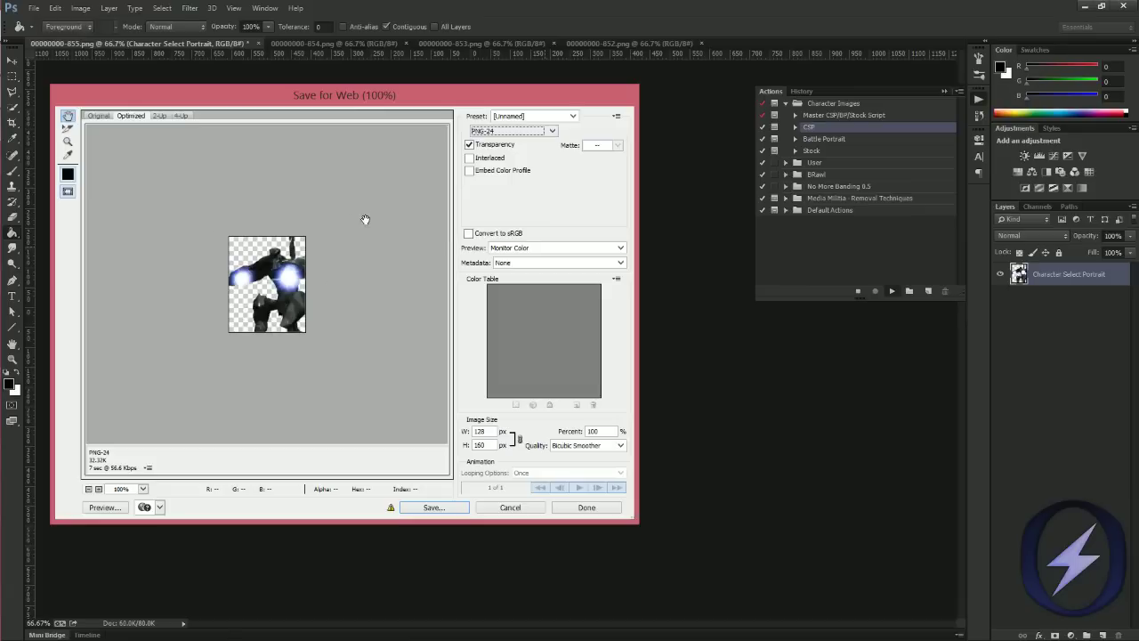
pyautogui.click(98, 489)
pyautogui.click(98, 488)
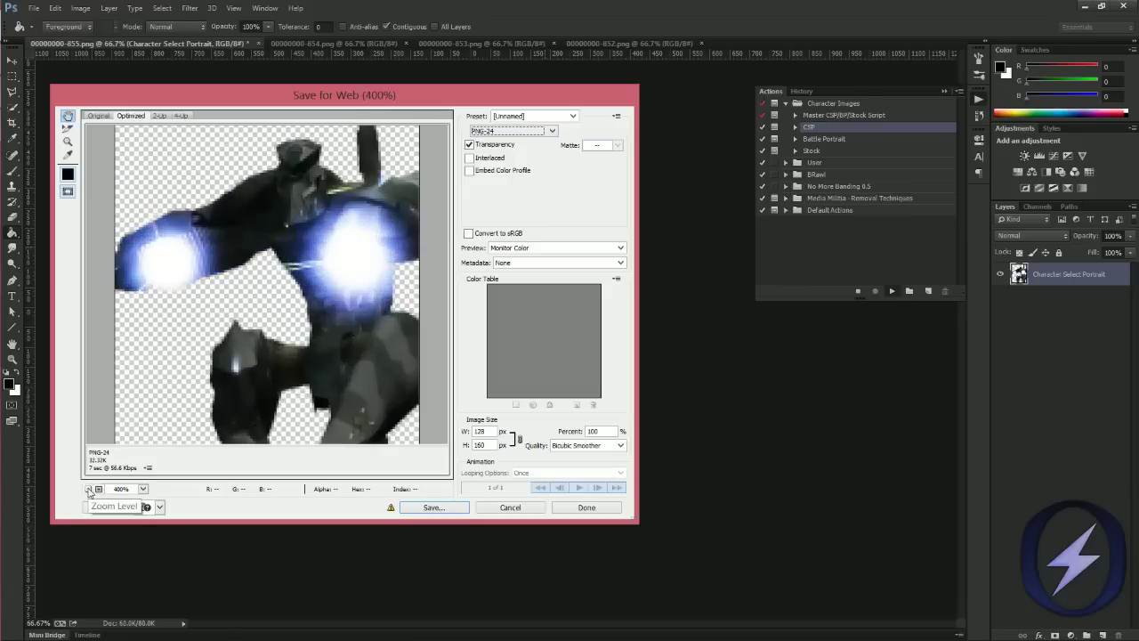
pyautogui.click(89, 489)
pyautogui.click(97, 489)
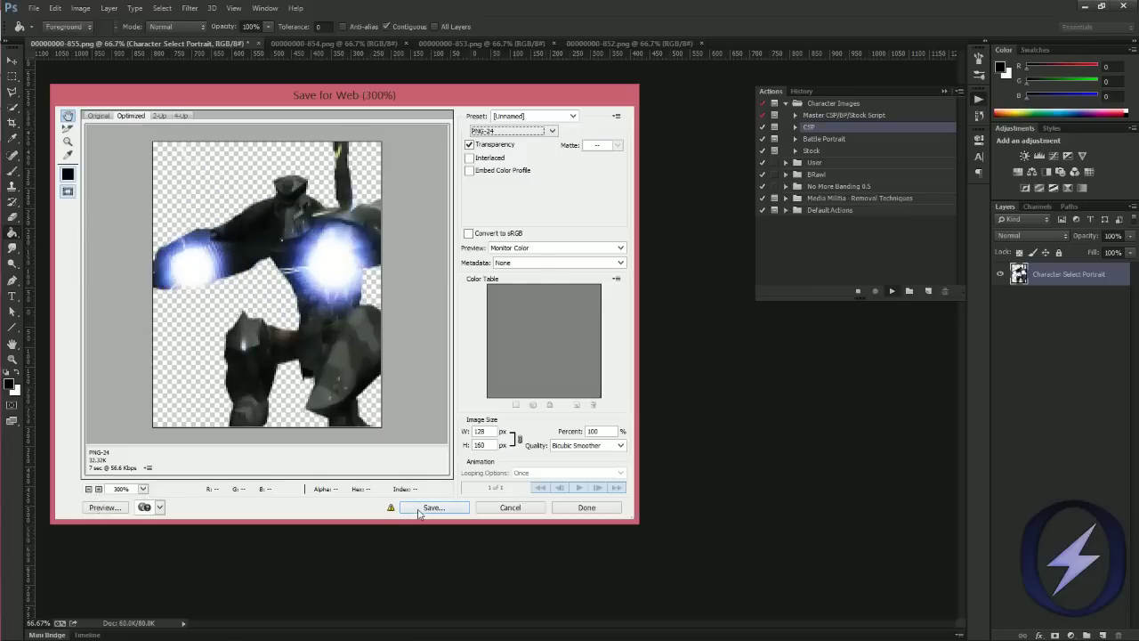
pyautogui.click(416, 512)
pyautogui.click(117, 223)
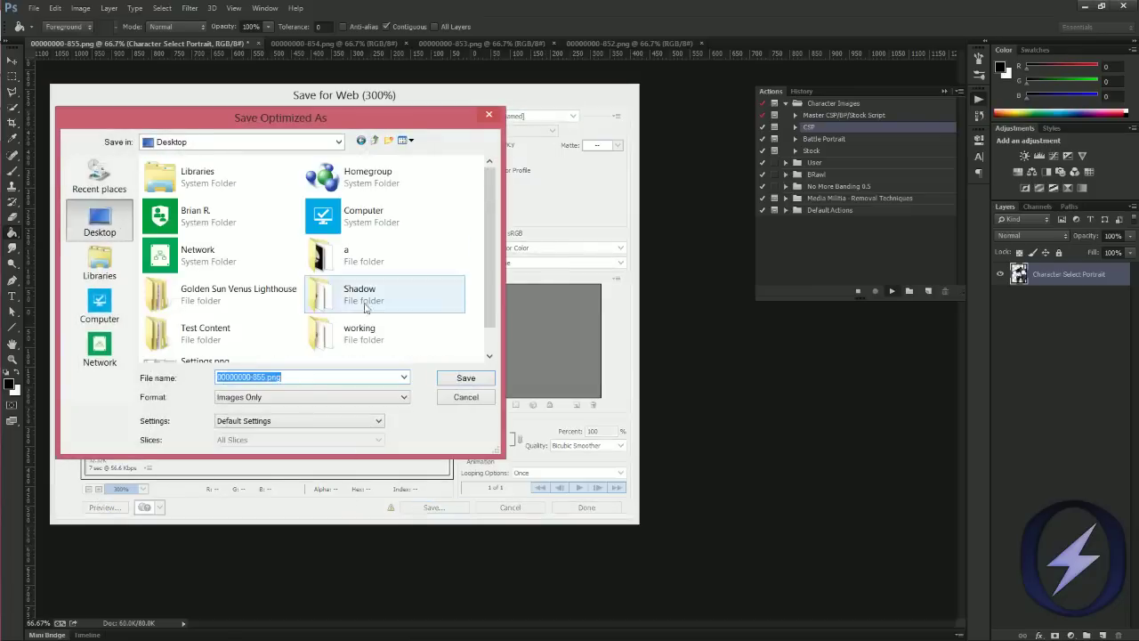
pyautogui.click(471, 378)
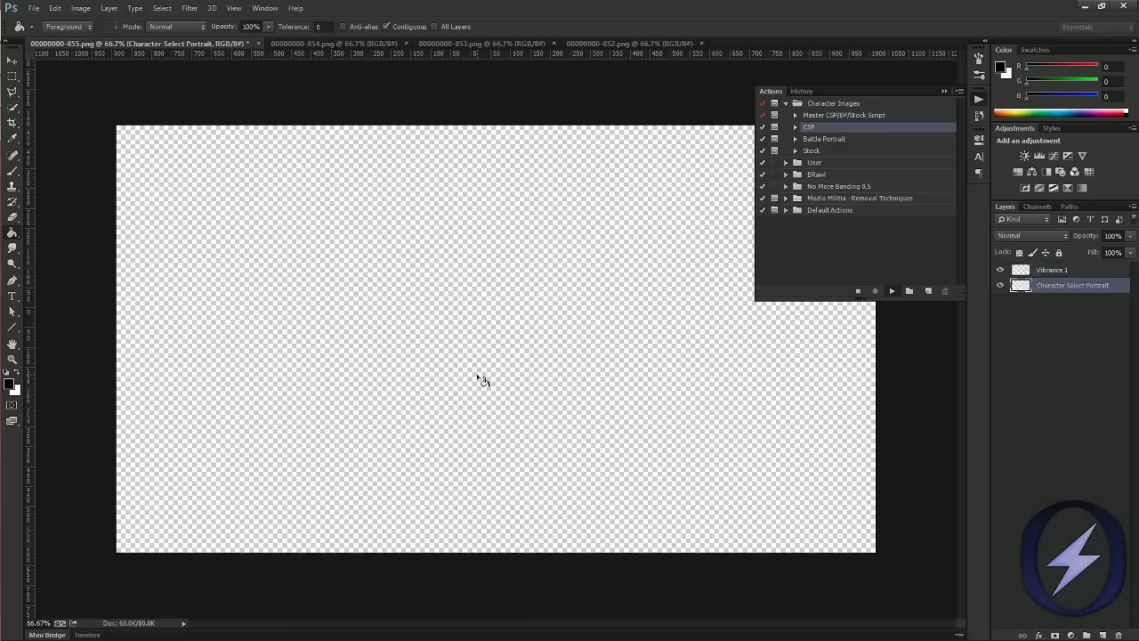
# Switch to the 00000000-854.png image and select the Master CSP/BP/Stock Script action.
pyautogui.click(590, 249)
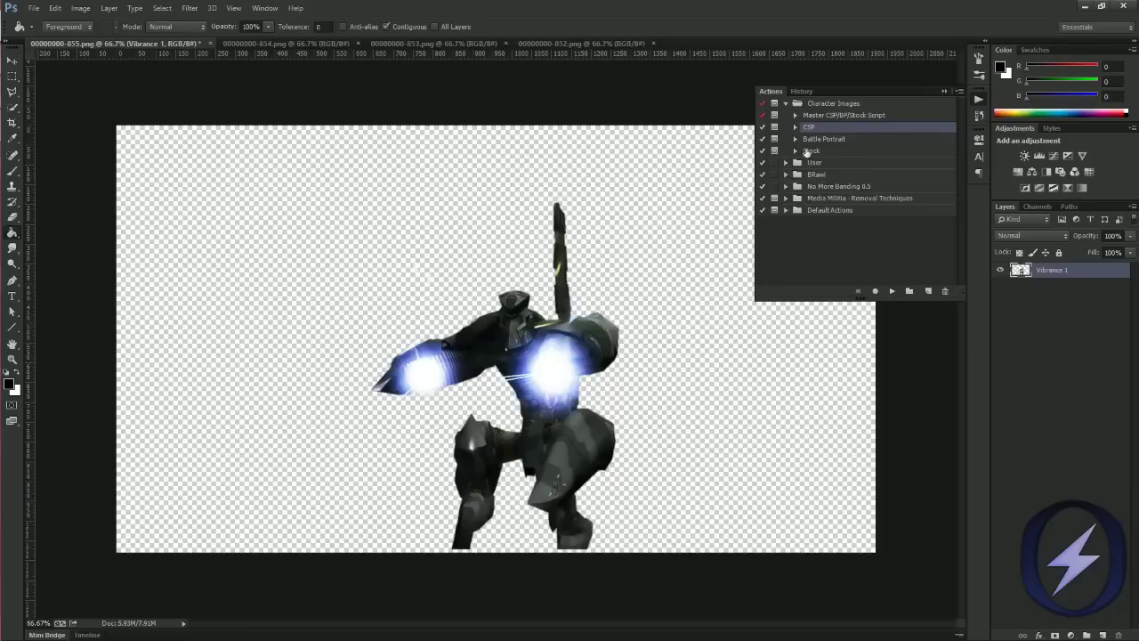
pyautogui.press('F2')
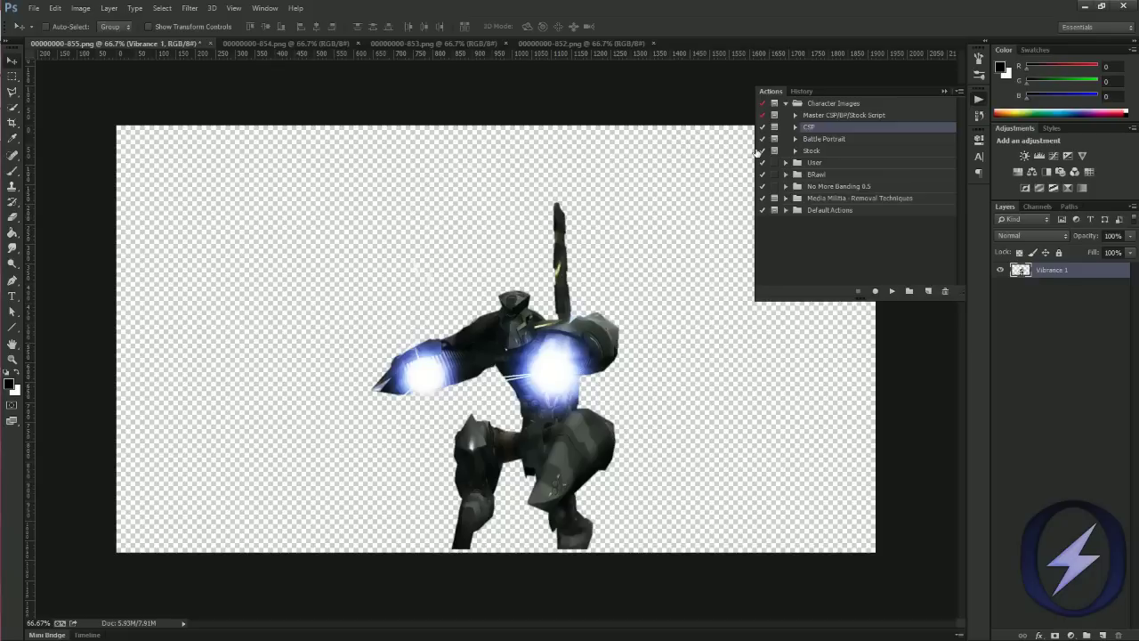
pyautogui.click(229, 43)
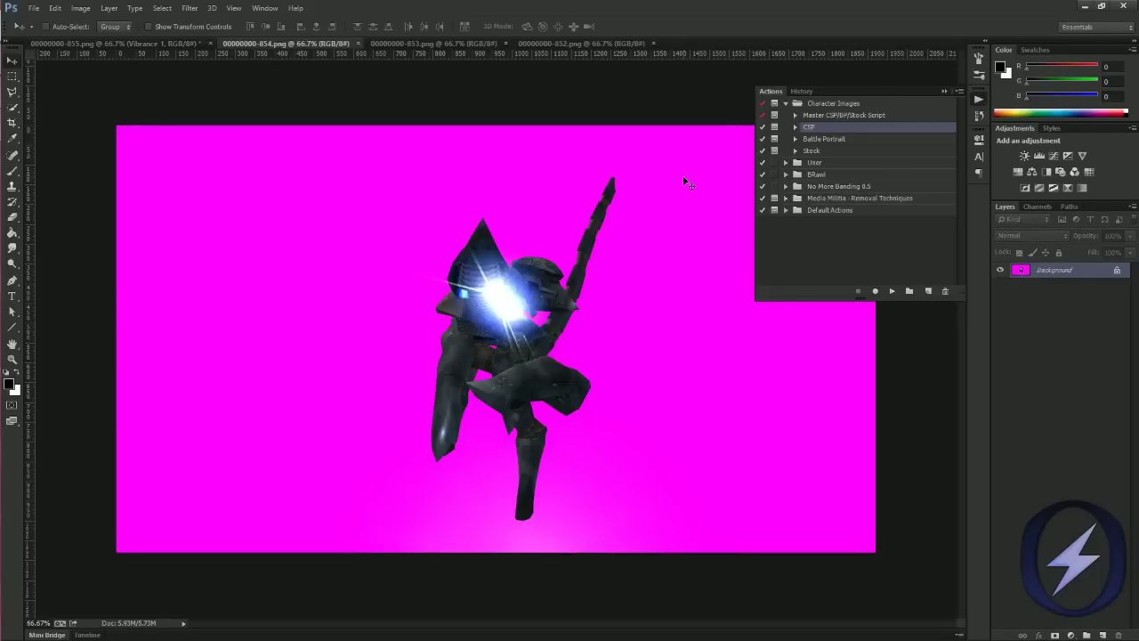
pyautogui.click(815, 140)
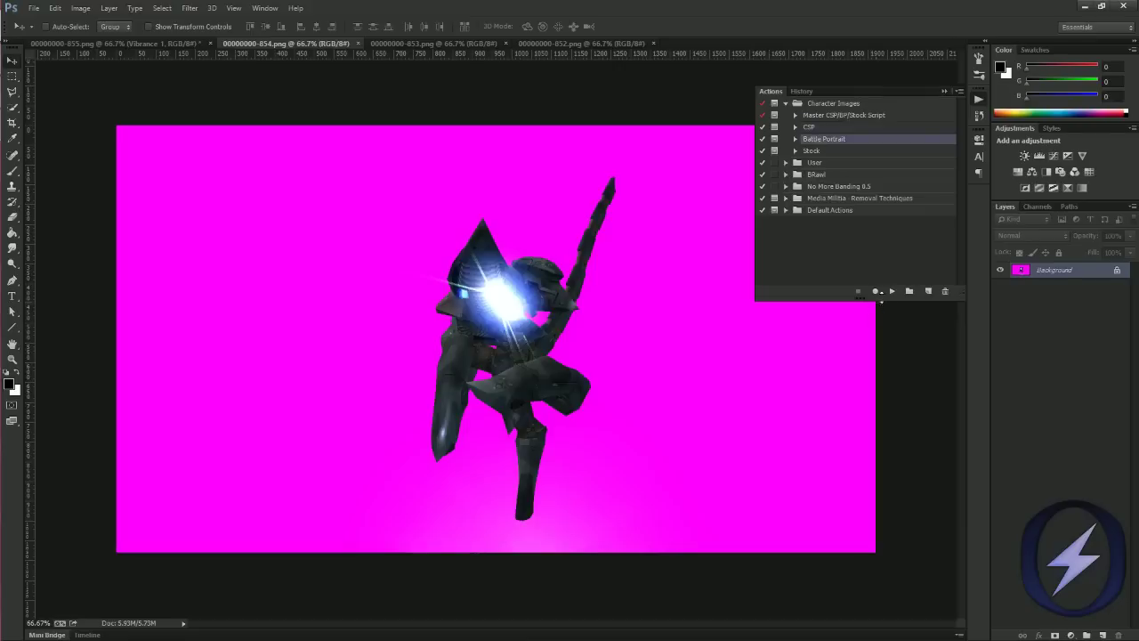
pyautogui.click(817, 115)
# Run the master script, accepting the pink Color Range and Replace Color, with threshold about 177.
pyautogui.click(892, 290)
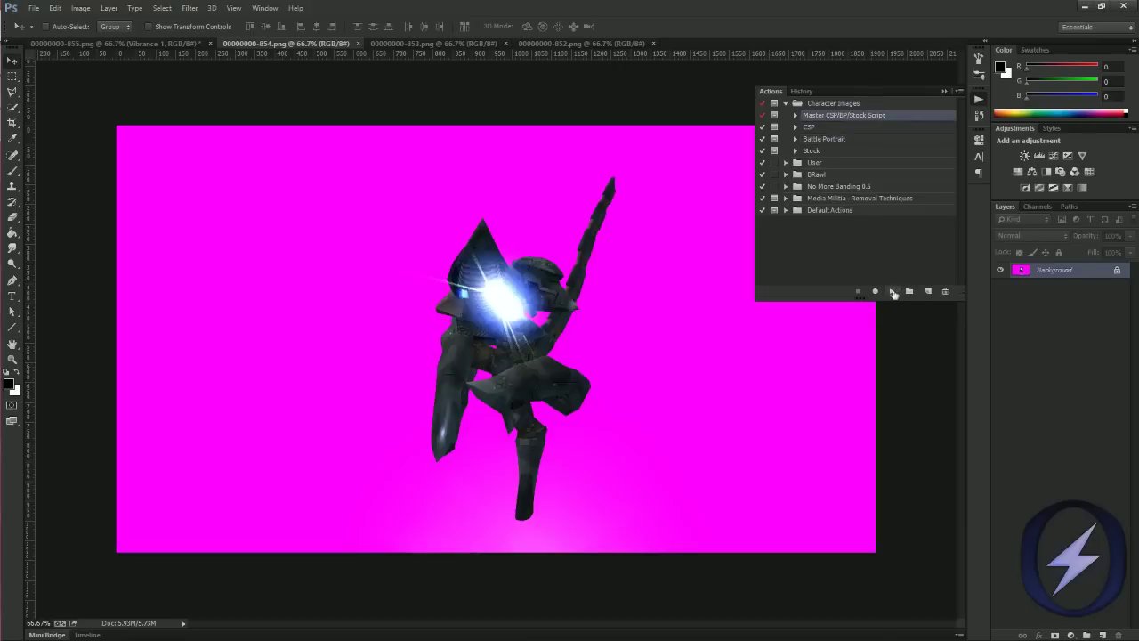
pyautogui.click(578, 246)
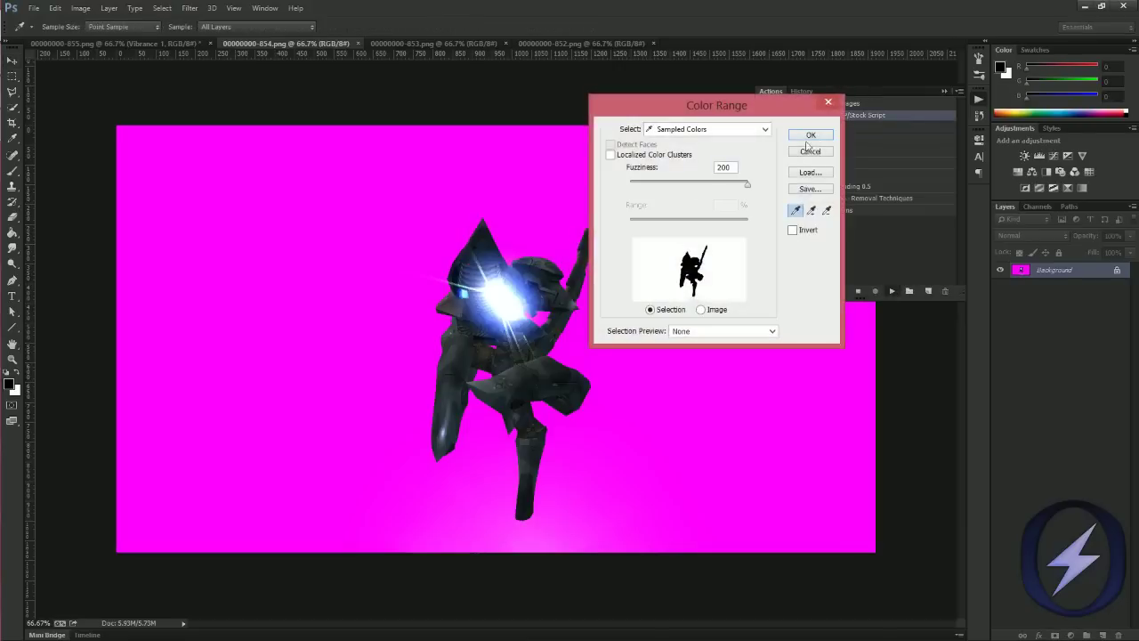
pyautogui.click(805, 151)
pyautogui.click(578, 255)
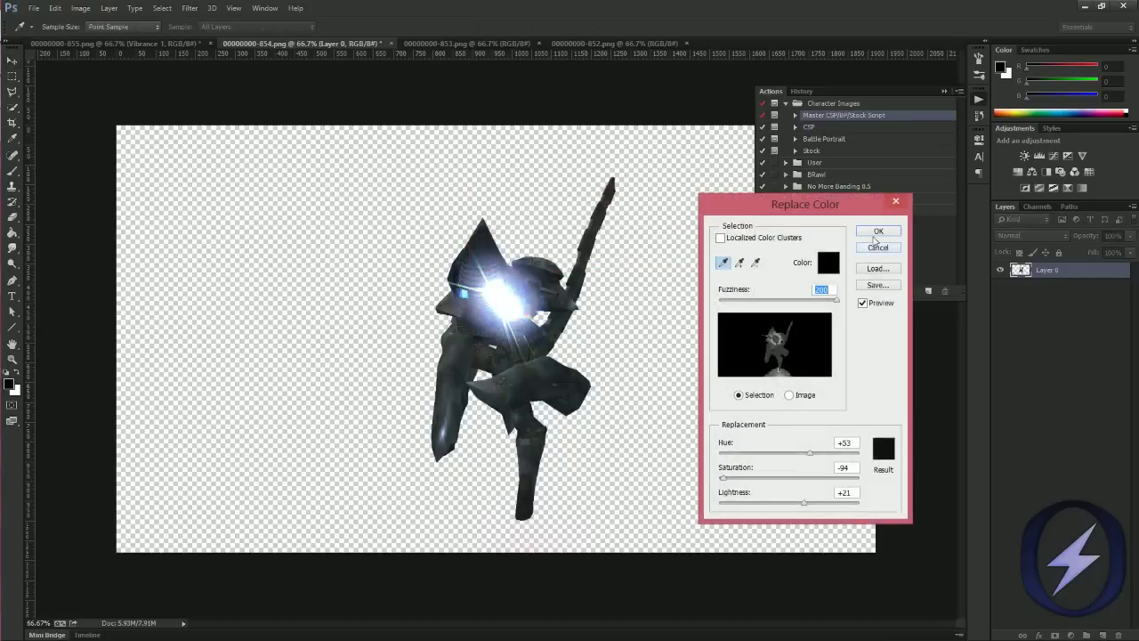
pyautogui.click(875, 231)
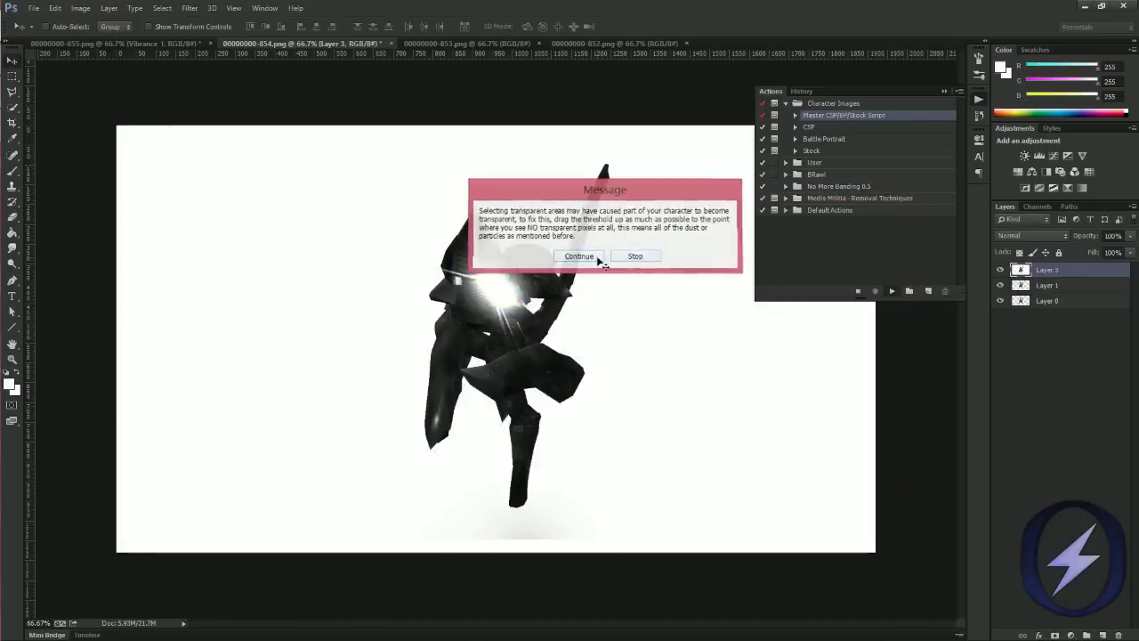
pyautogui.click(582, 256)
pyautogui.moveTo(755, 254); pyautogui.dragTo(790, 256)
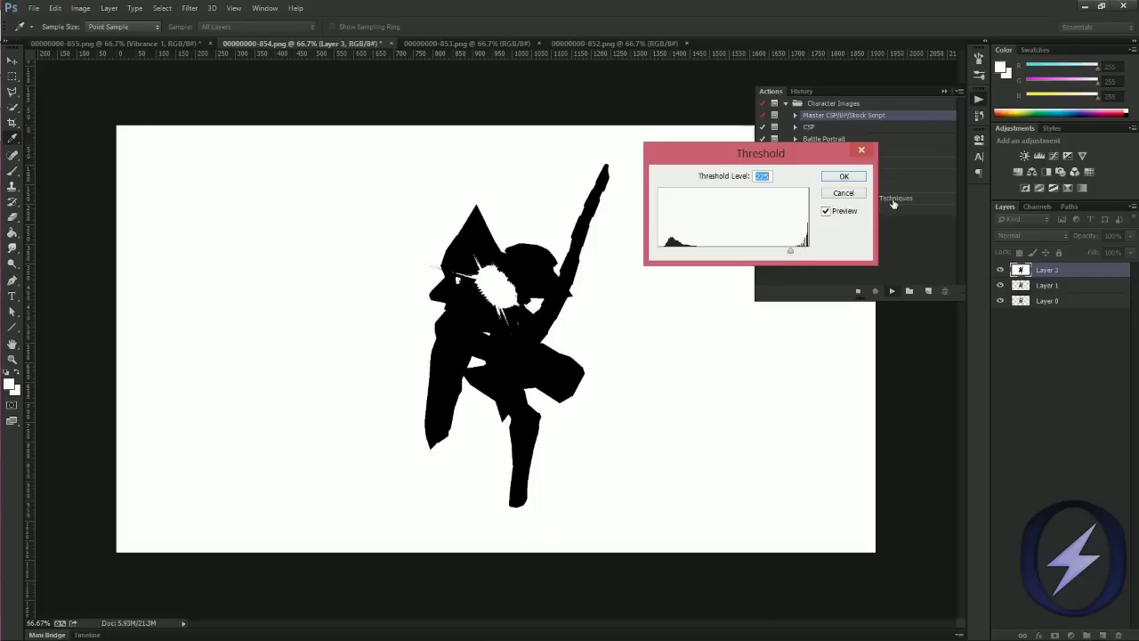
pyautogui.moveTo(790, 255); pyautogui.dragTo(765, 255)
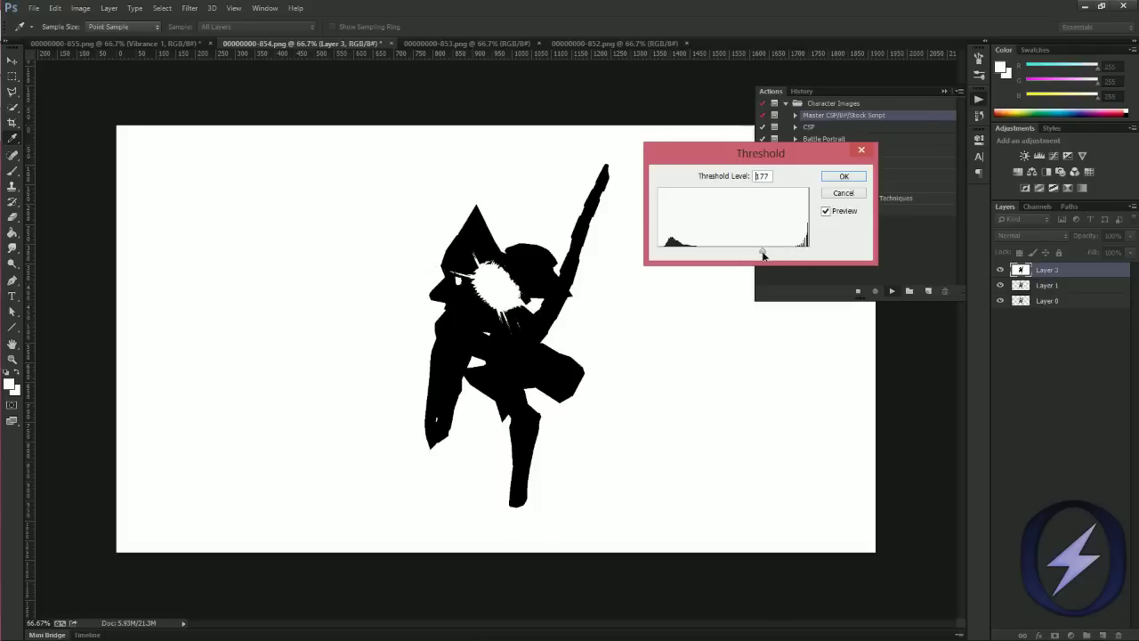
pyautogui.click(851, 179)
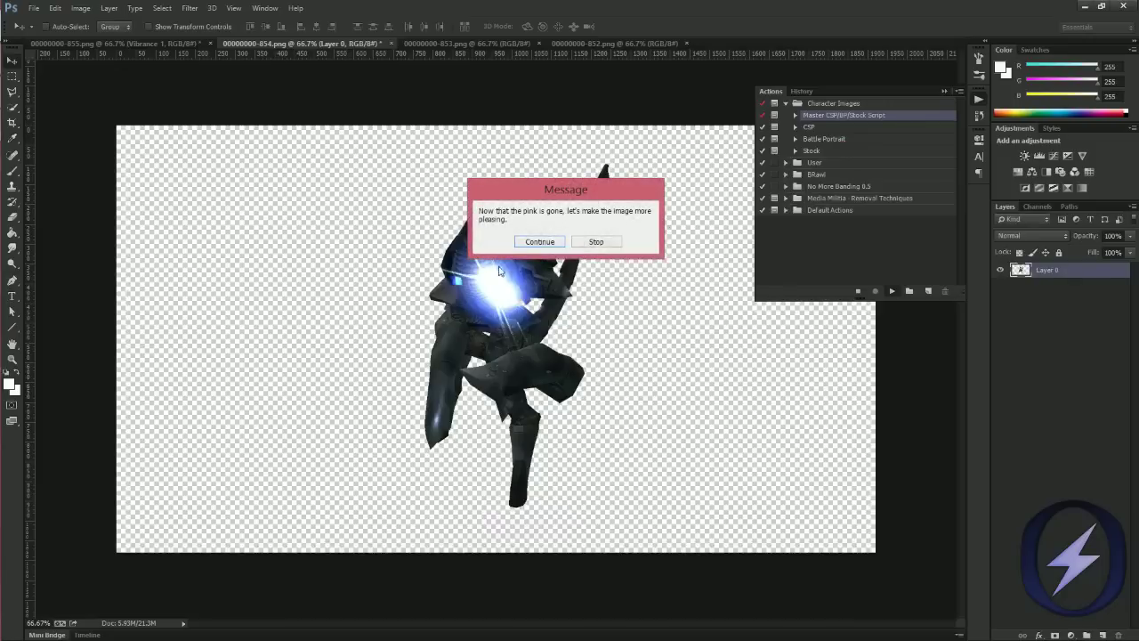
# Brighten the robot and set contrast to about -25 in Brightness/Contrast.
pyautogui.click(538, 242)
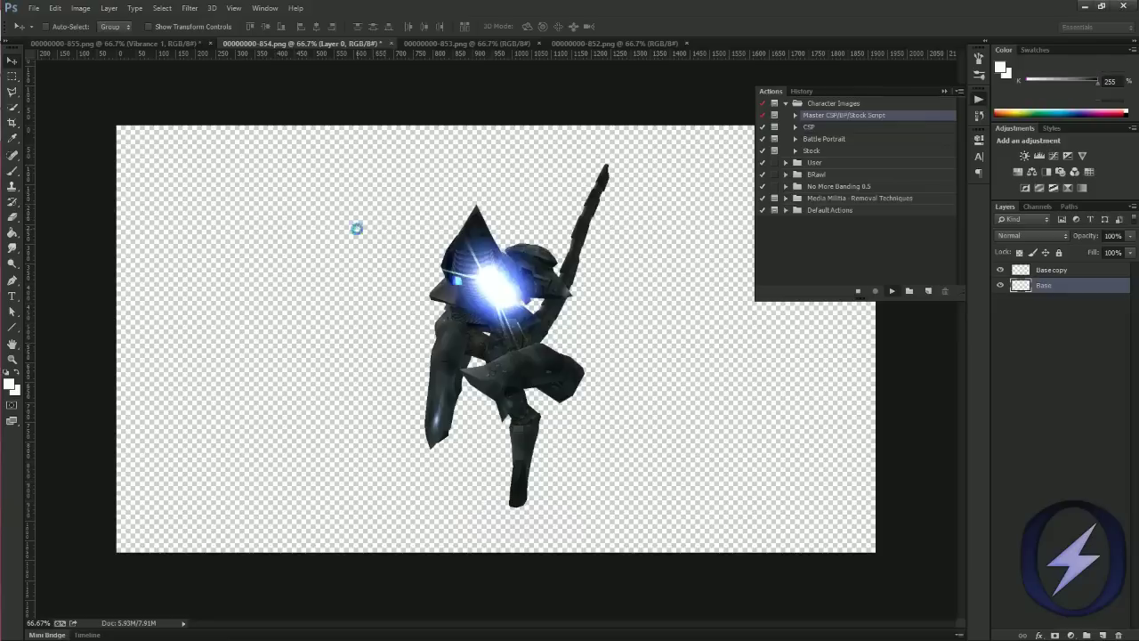
pyautogui.click(578, 247)
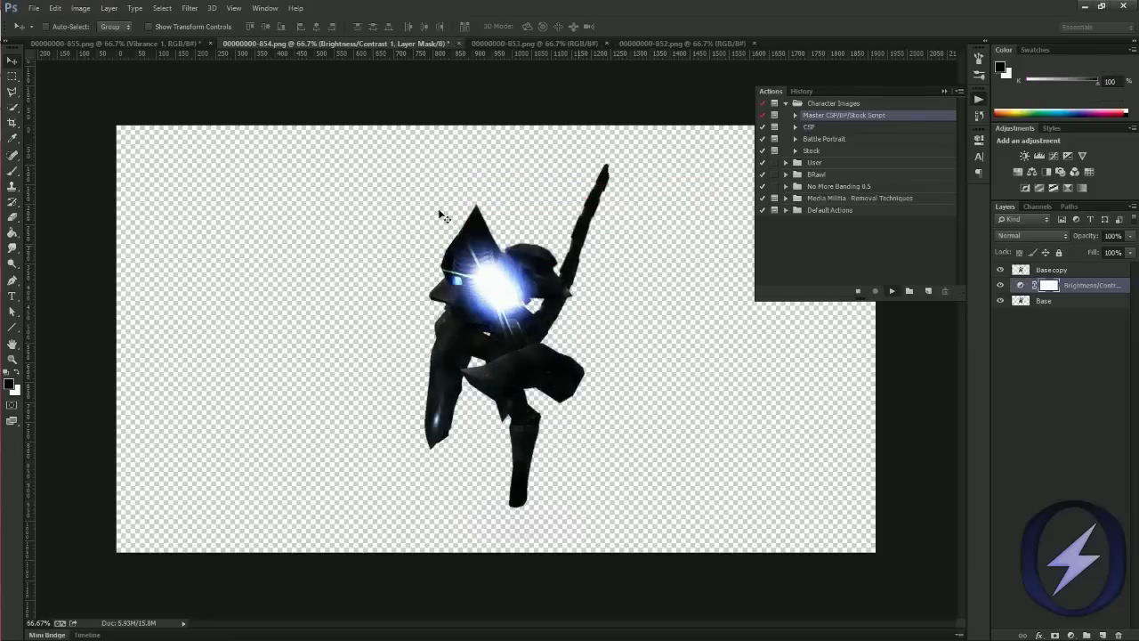
pyautogui.moveTo(400, 145); pyautogui.dragTo(433, 148)
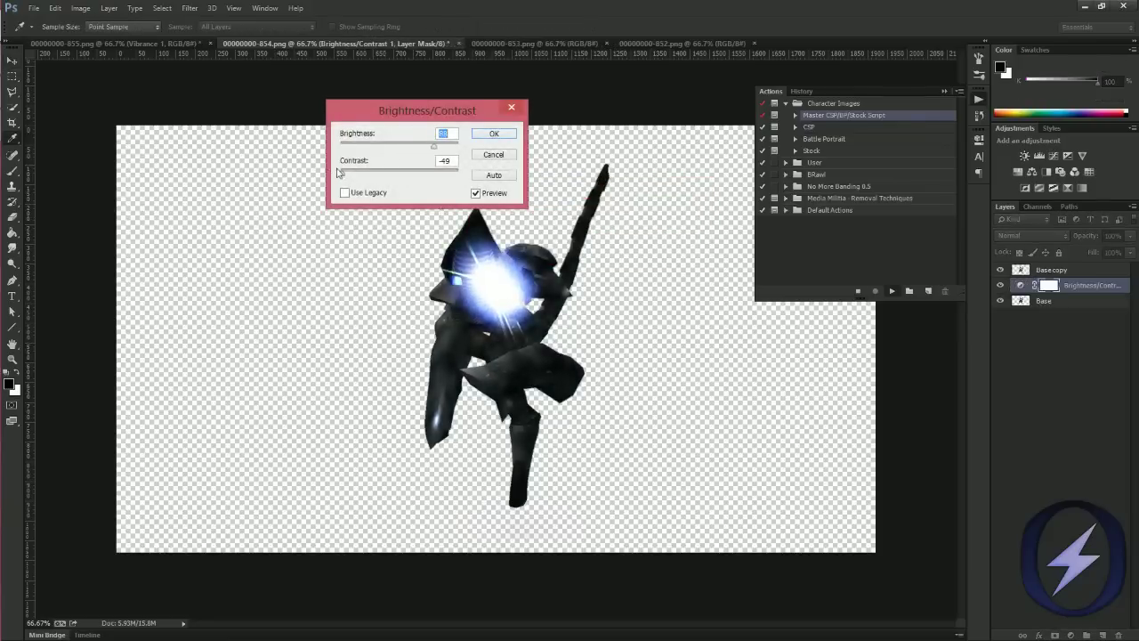
pyautogui.moveTo(342, 173); pyautogui.dragTo(371, 173)
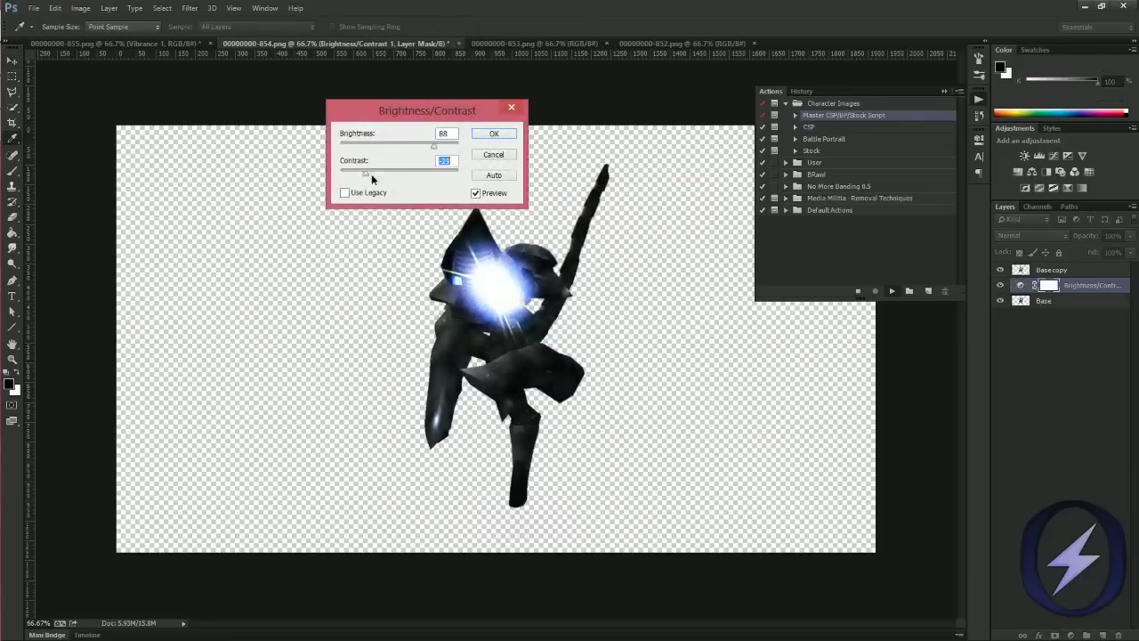
pyautogui.click(437, 146)
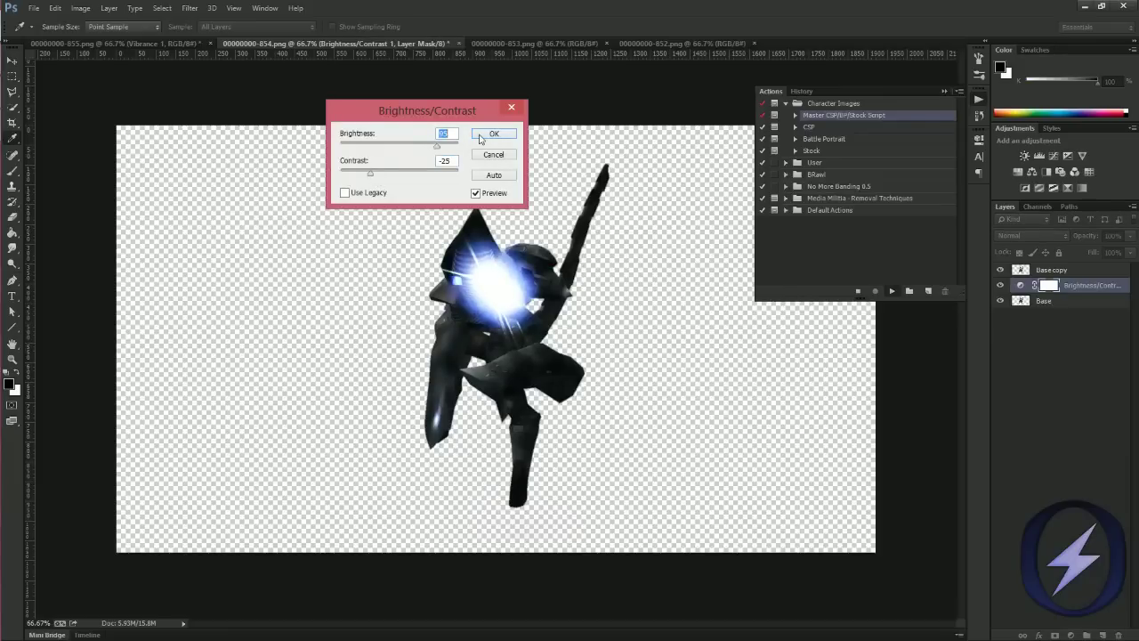
pyautogui.click(489, 135)
# Apply the Warming Filter at 19% density and set Vibrance to +12.
pyautogui.click(552, 248)
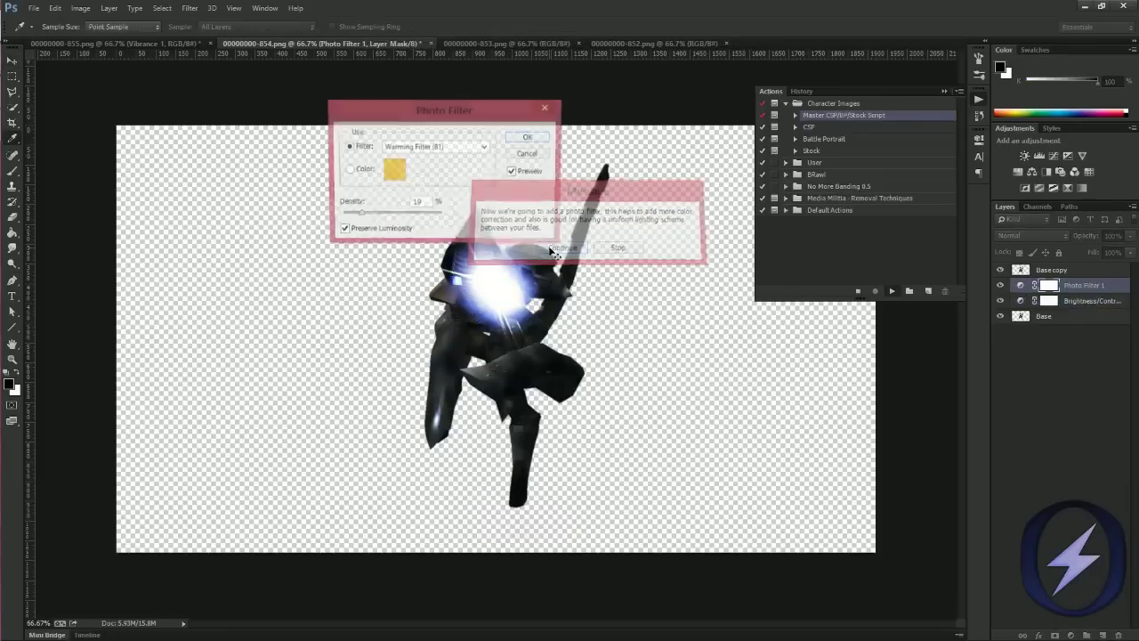
pyautogui.click(526, 138)
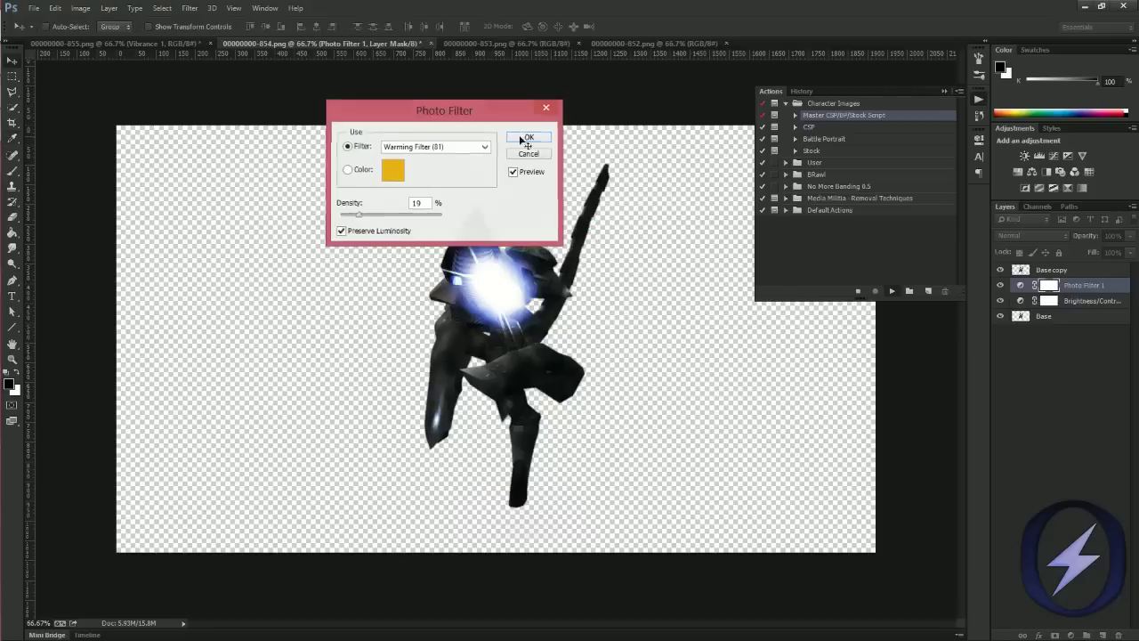
pyautogui.click(554, 248)
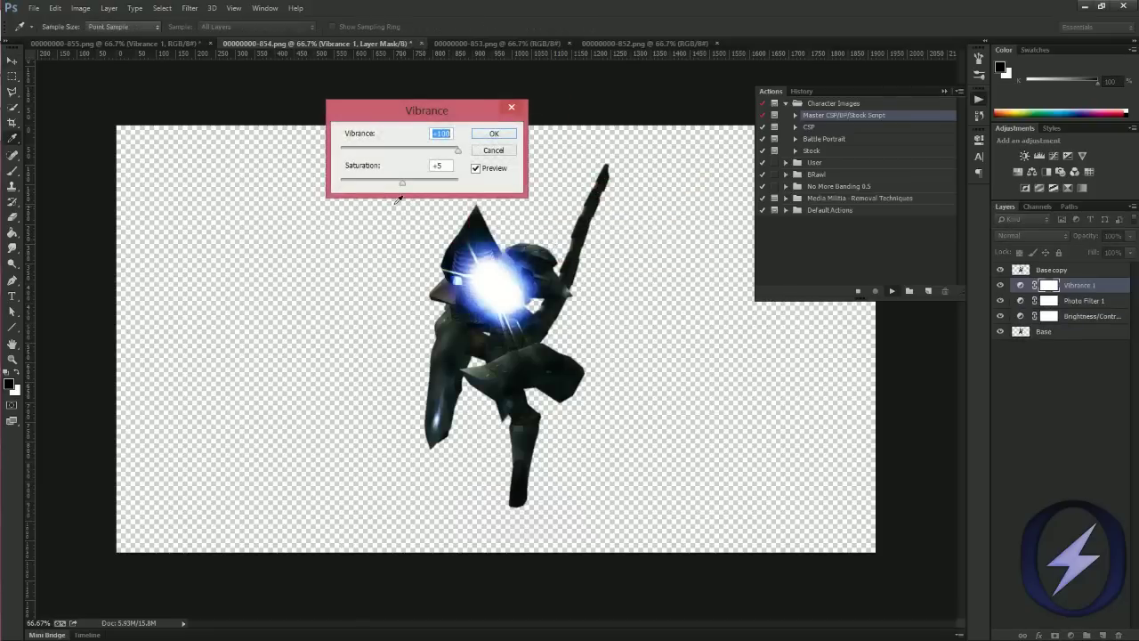
pyautogui.moveTo(455, 153); pyautogui.dragTo(410, 156)
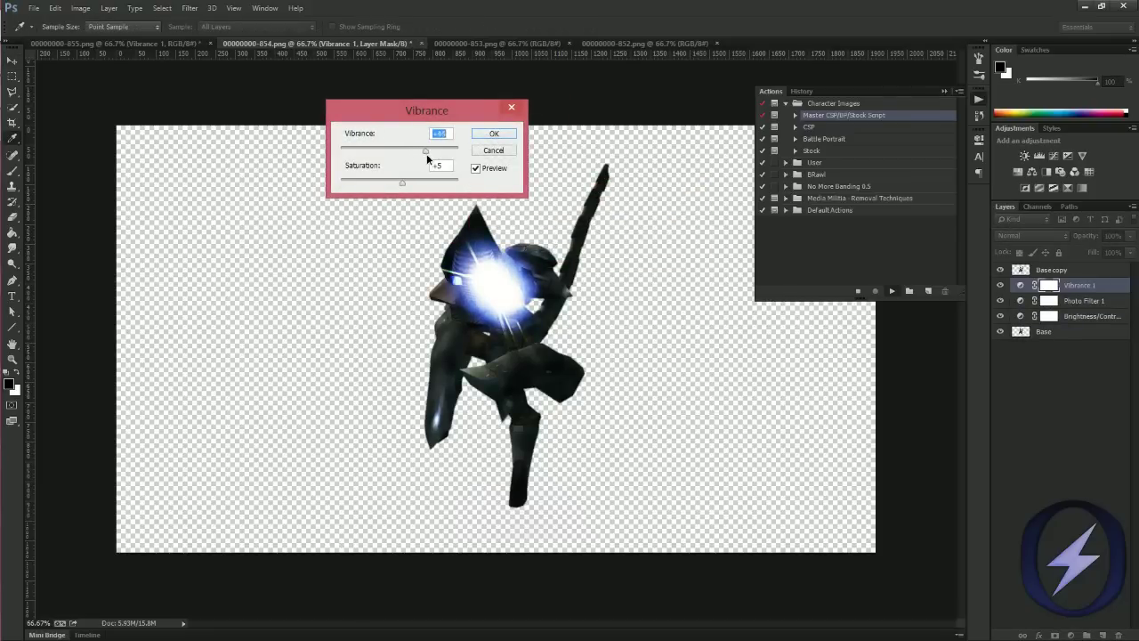
pyautogui.click(495, 135)
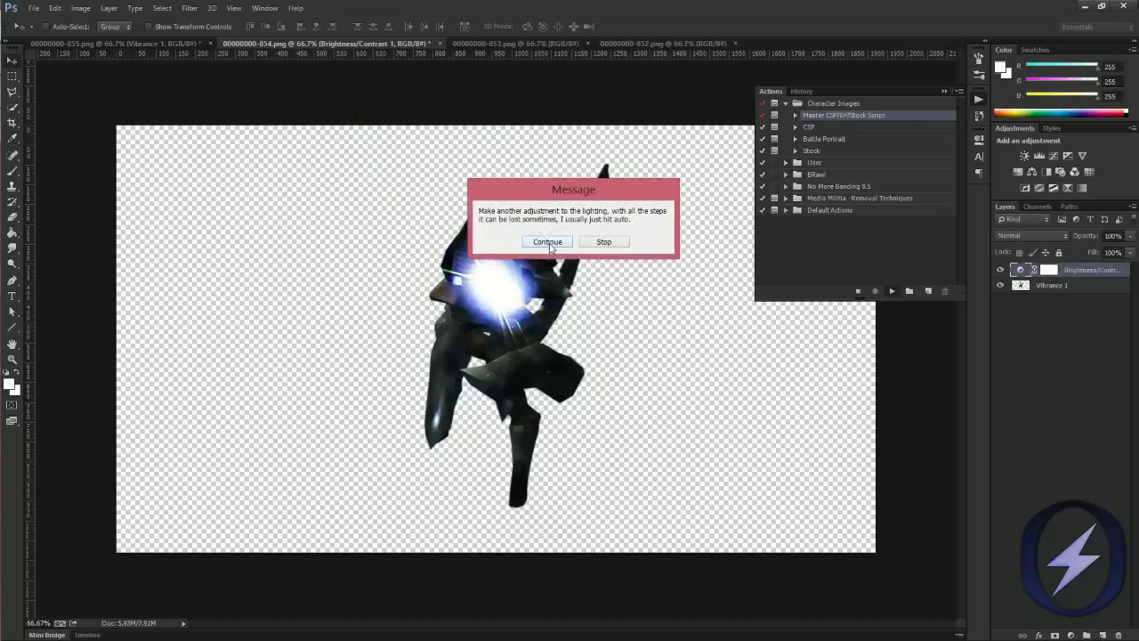
# Add a slight final brightness increase and let the script finish.
pyautogui.click(547, 242)
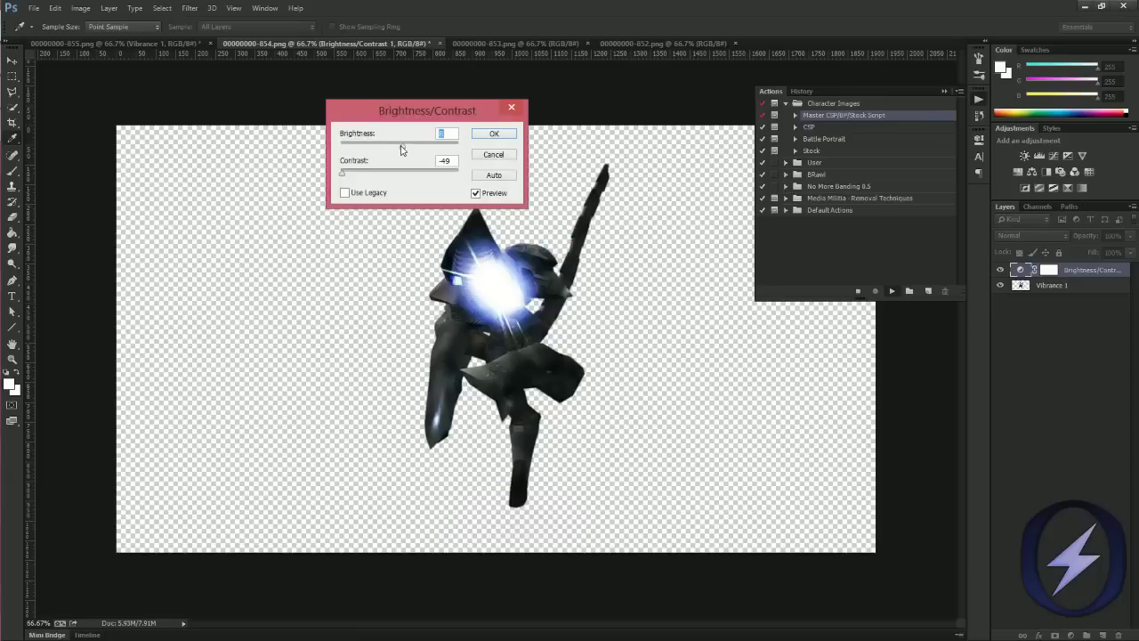
pyautogui.moveTo(405, 144)
pyautogui.mouseDown()
pyautogui.moveTo(417, 146)
pyautogui.moveTo(392, 146)
pyautogui.moveTo(409, 153)
pyautogui.mouseUp()
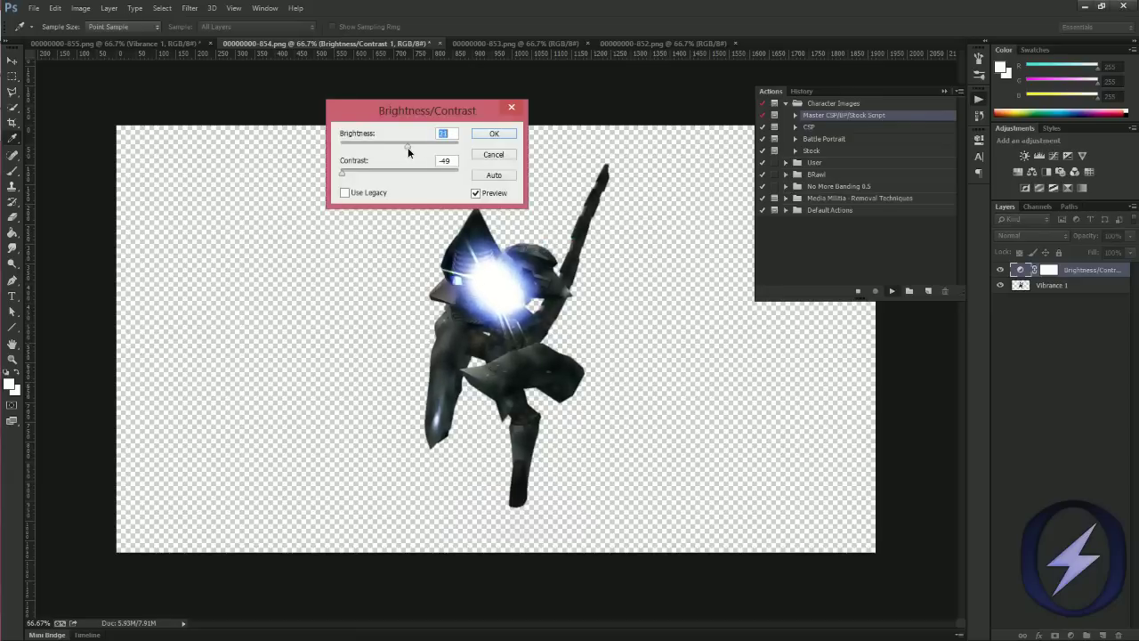
pyautogui.press('Return')
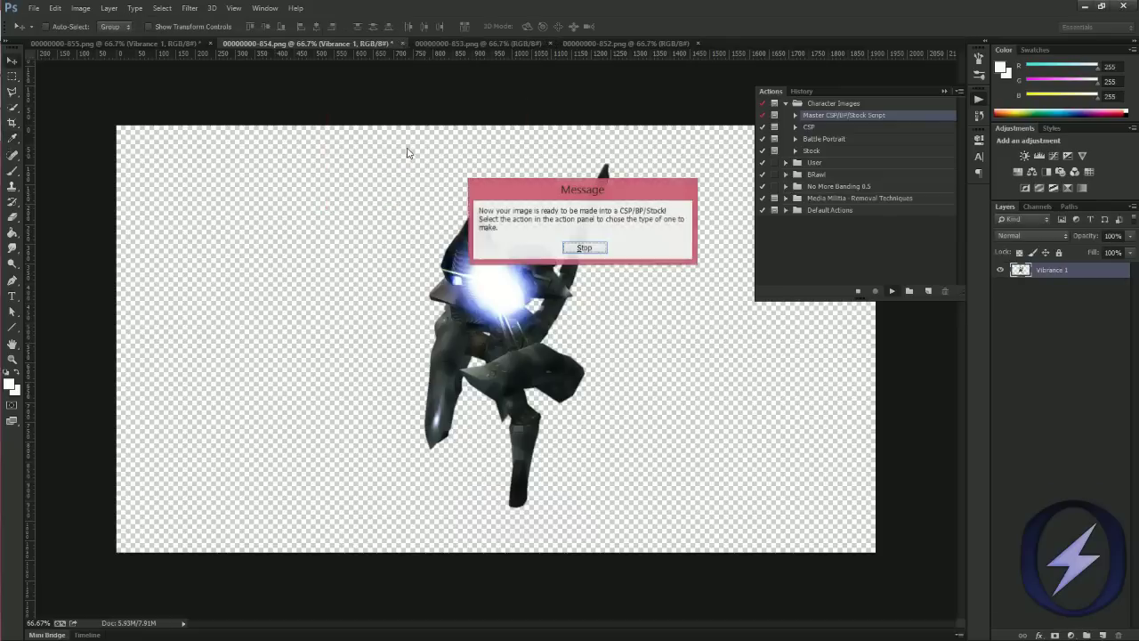
pyautogui.click(590, 249)
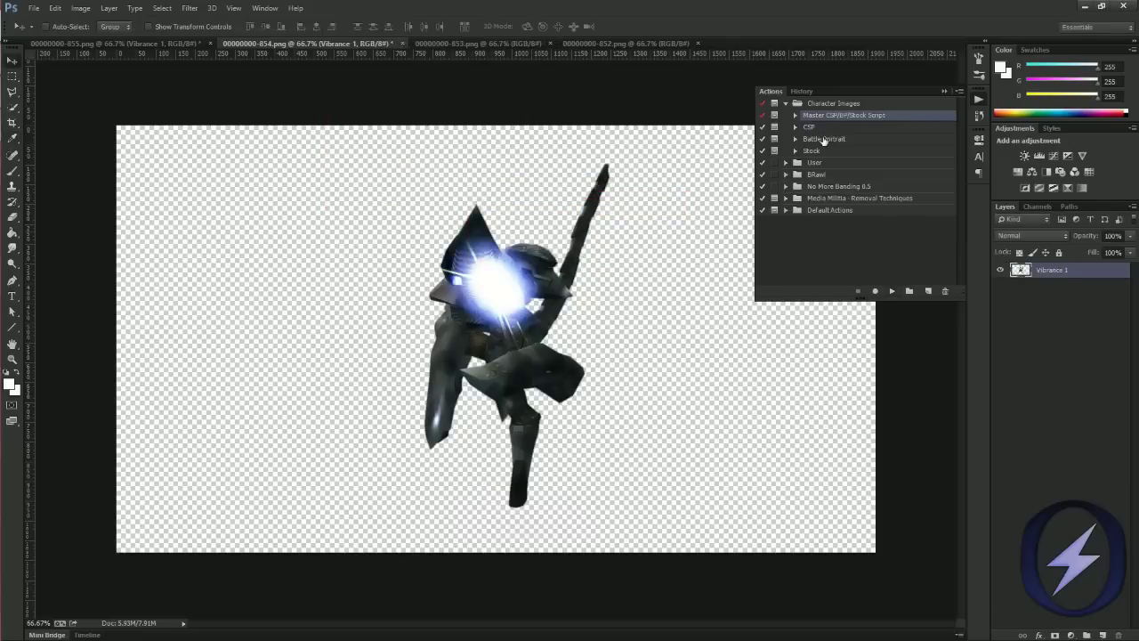
# Play the Battle Portrait action and crop 00000000-854.png tightly around the character's face.
pyautogui.click(824, 140)
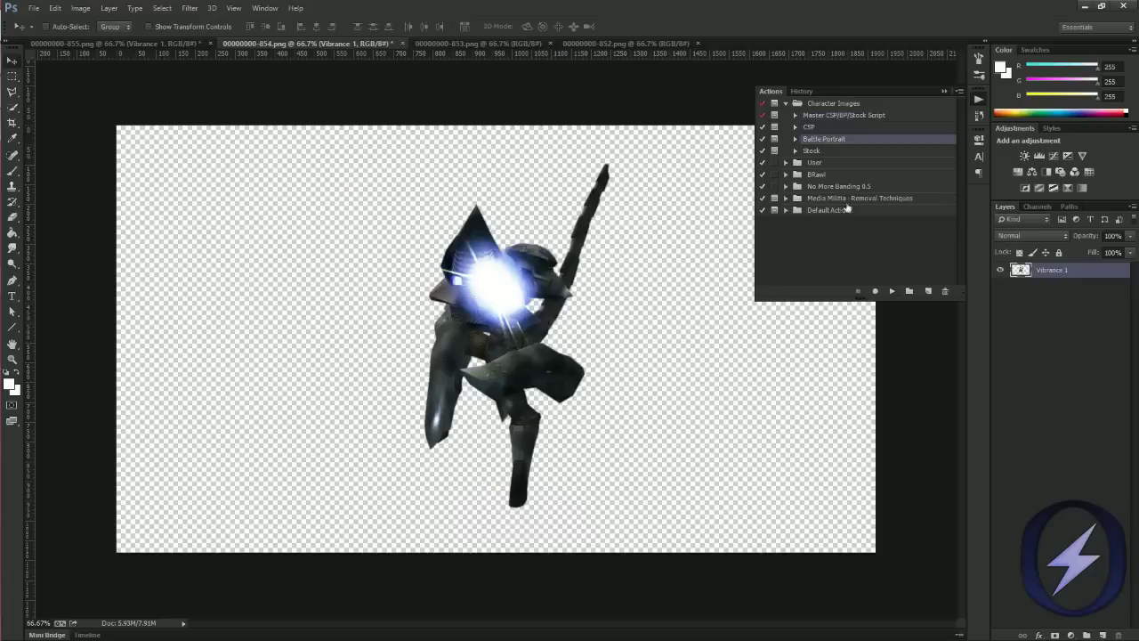
pyautogui.click(892, 291)
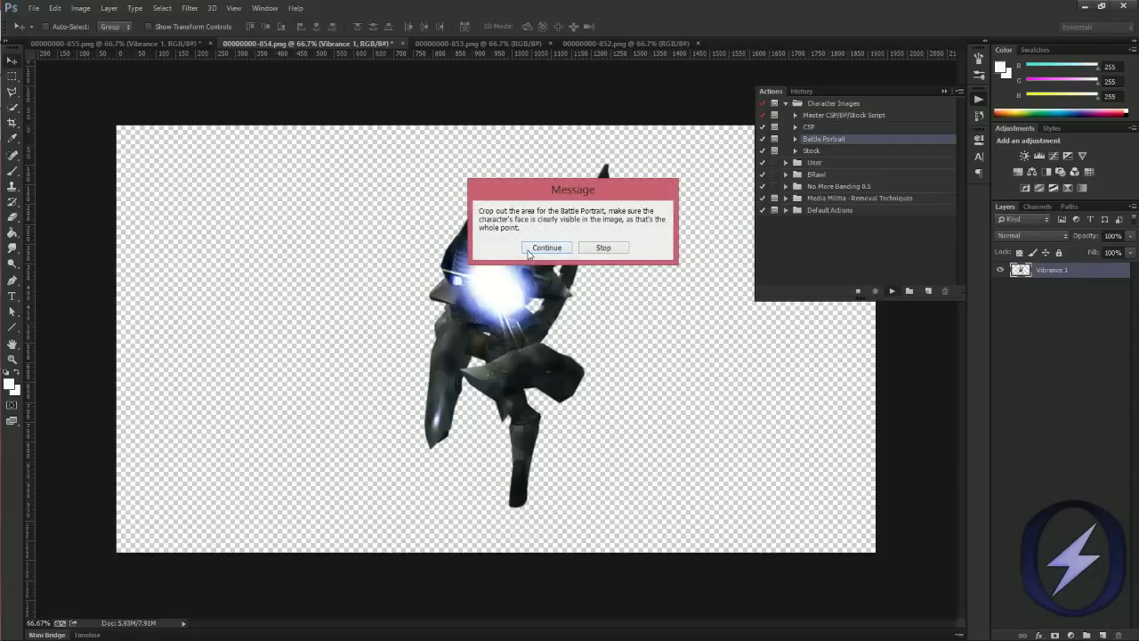
pyautogui.click(529, 250)
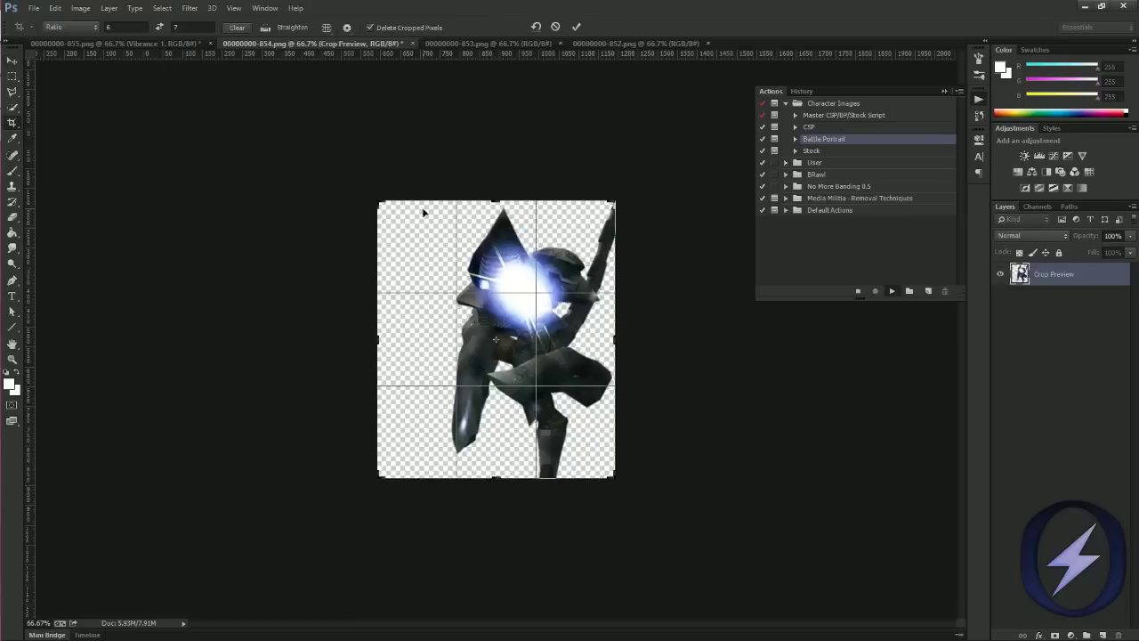
pyautogui.moveTo(382, 202); pyautogui.dragTo(409, 227)
pyautogui.moveTo(440, 266); pyautogui.dragTo(425, 332)
pyautogui.moveTo(584, 443); pyautogui.dragTo(539, 388)
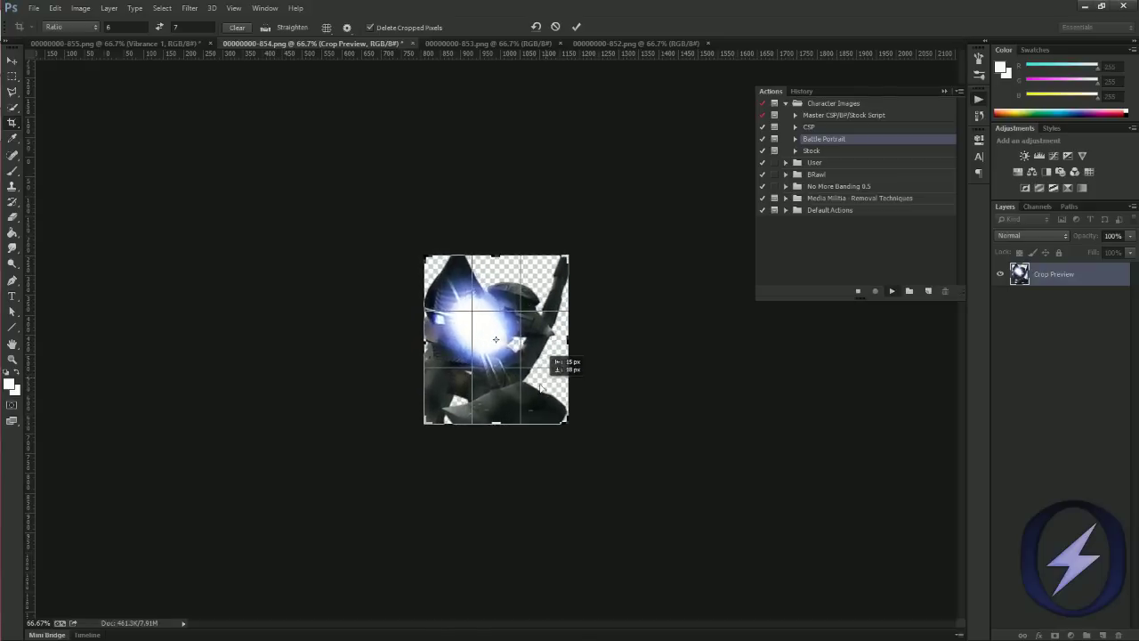
pyautogui.press('Return')
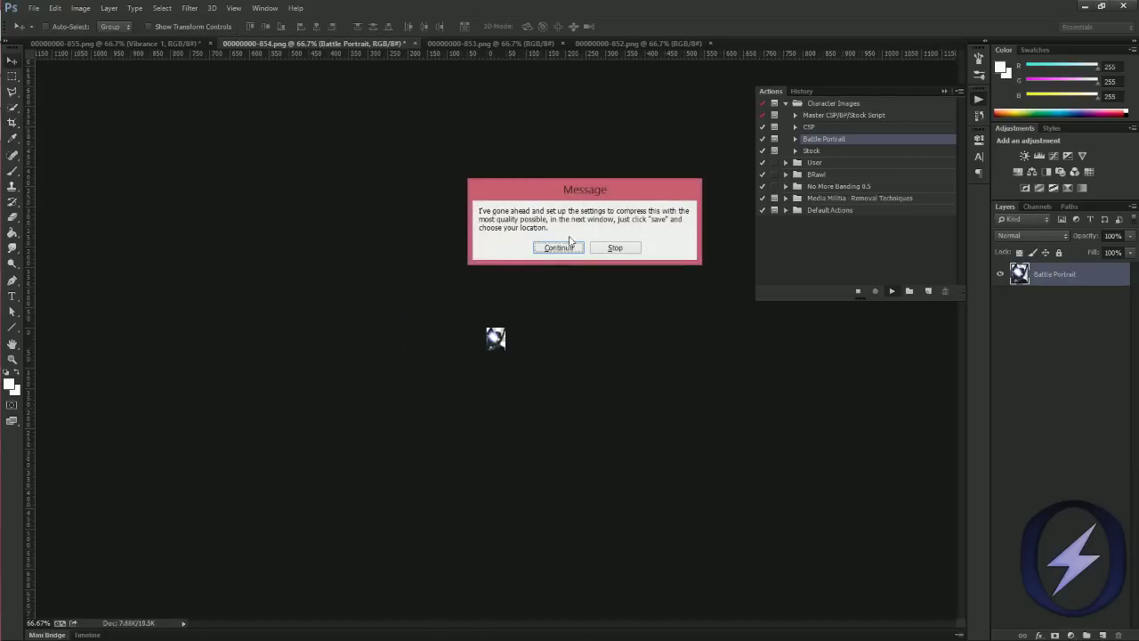
# Save the 48×56 battle portrait PNG to the Desktop and stop the action.
pyautogui.click(570, 248)
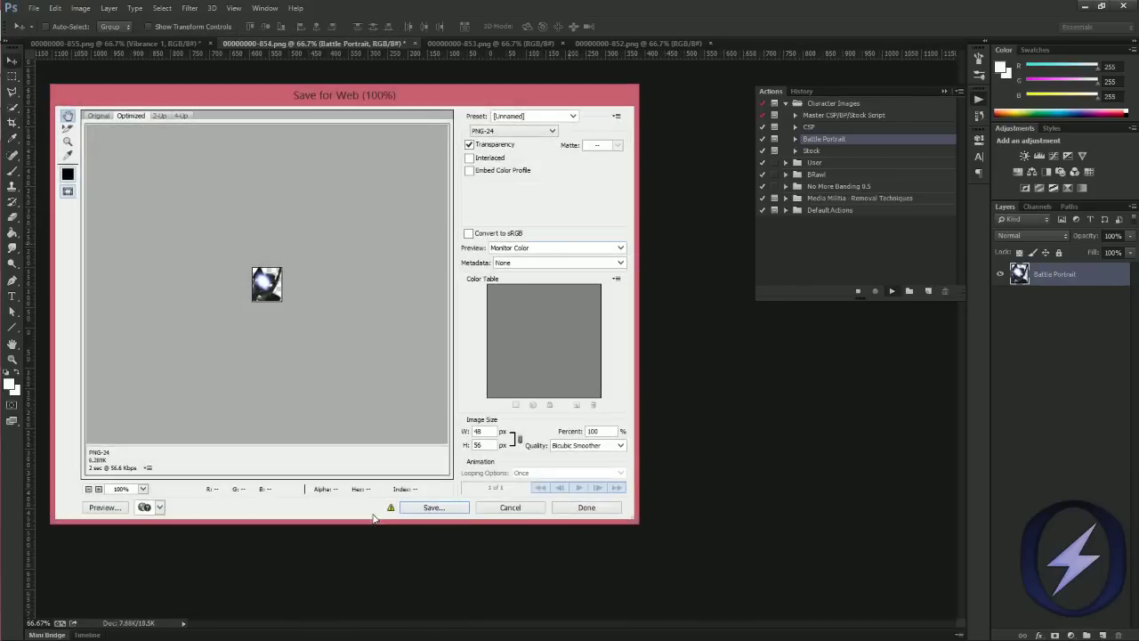
pyautogui.click(412, 513)
pyautogui.click(116, 227)
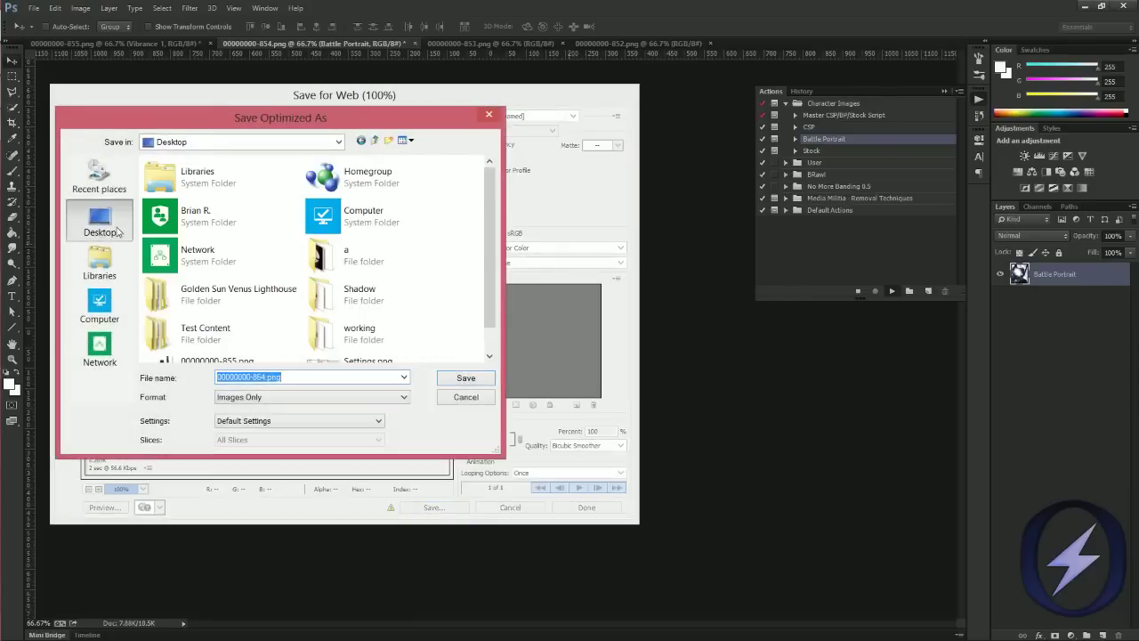
pyautogui.click(450, 379)
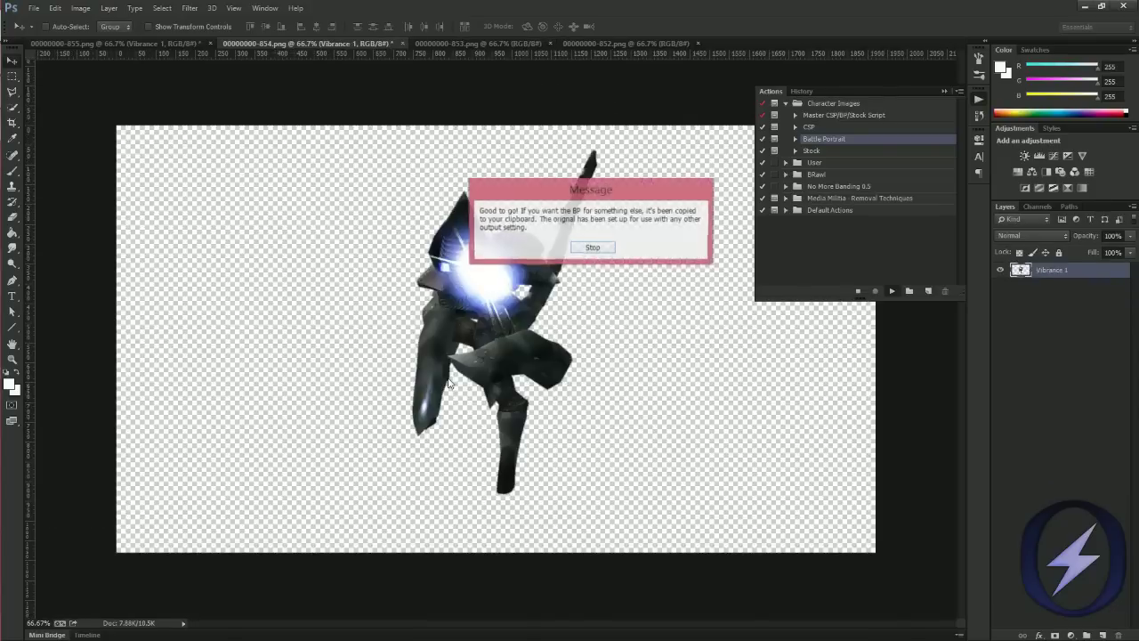
pyautogui.click(592, 247)
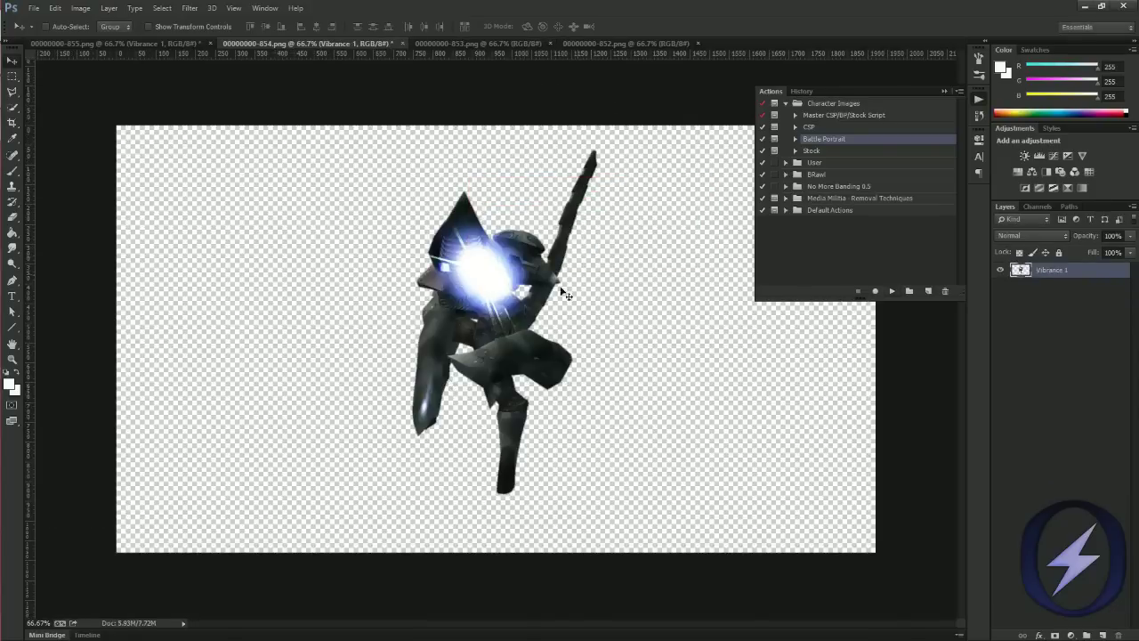
# Paste the copied battle portrait in, undo it, and select the Stock action.
pyautogui.hotkey('ctrl', 'shift', 'alt', 'n')
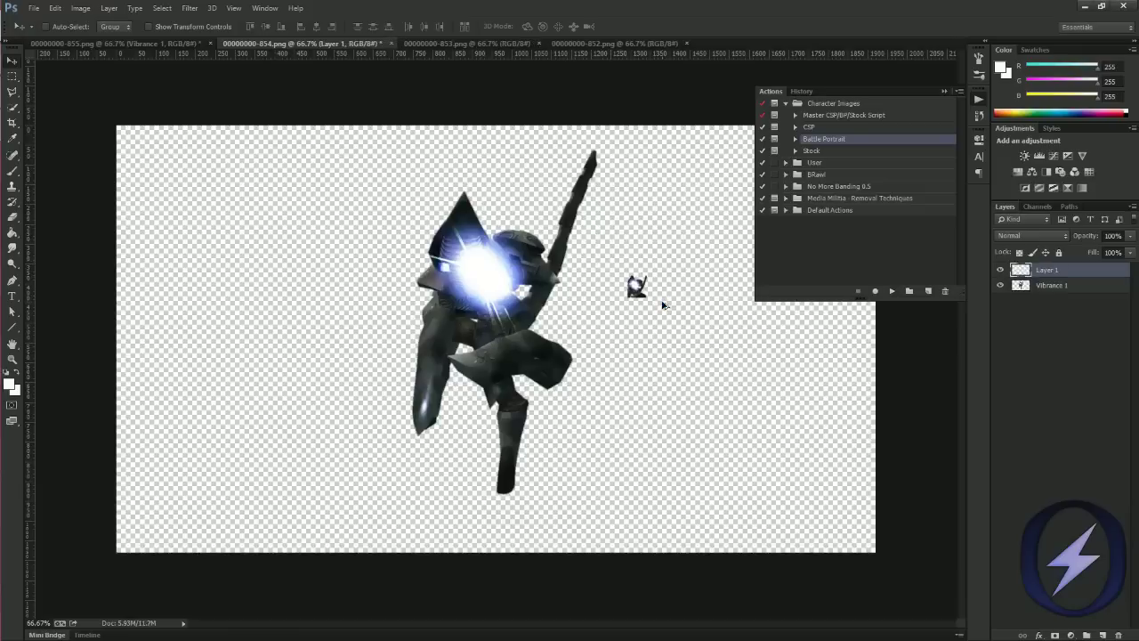
pyautogui.hotkey('ctrl', 'e')
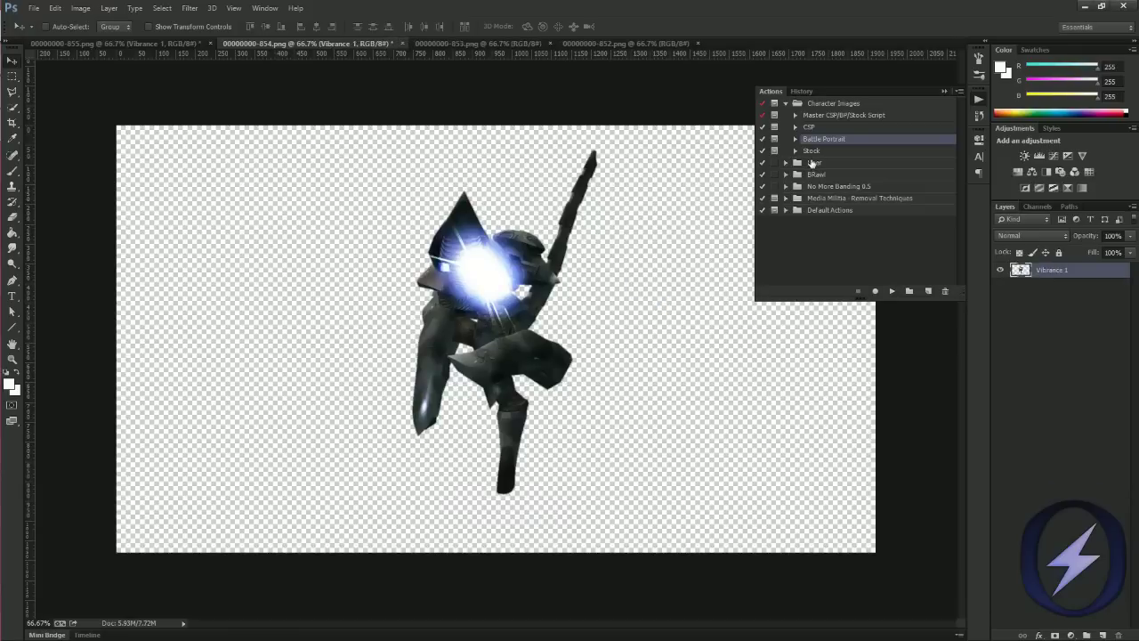
pyautogui.click(820, 151)
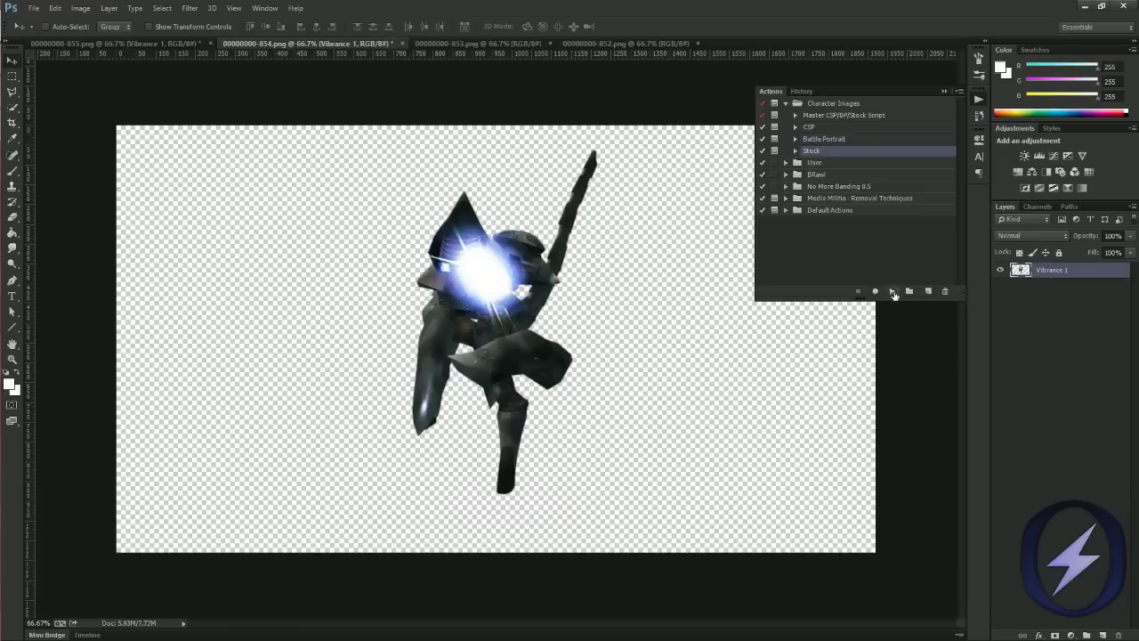
# Run the Master CSP/BP/Stock Script on the 00000000-853.png image.
pyautogui.click(434, 43)
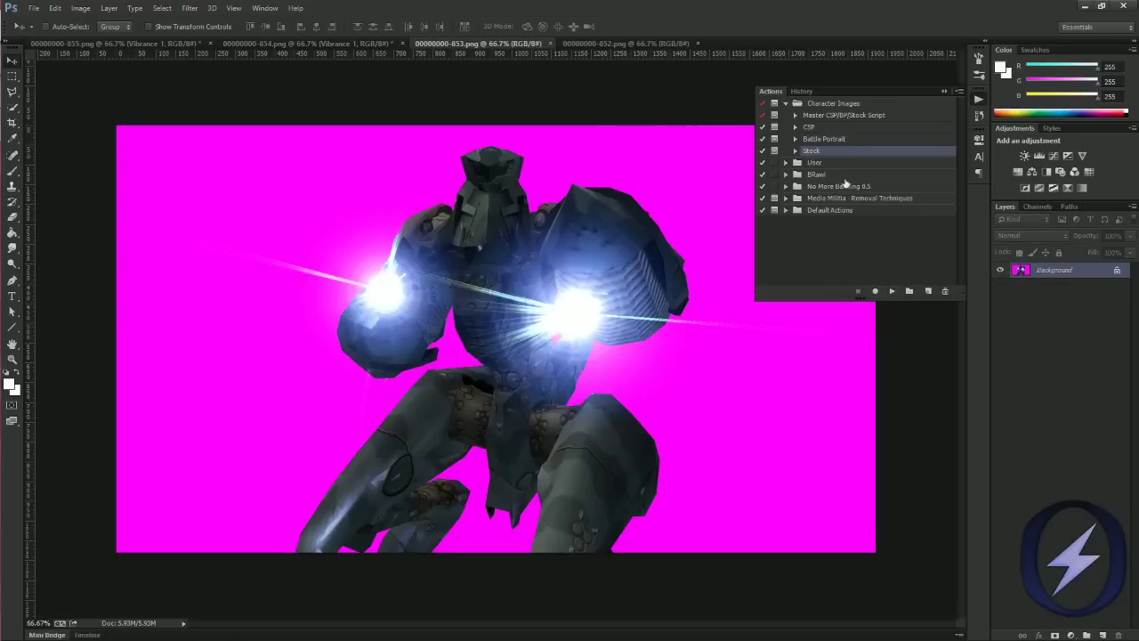
pyautogui.click(818, 116)
pyautogui.click(892, 291)
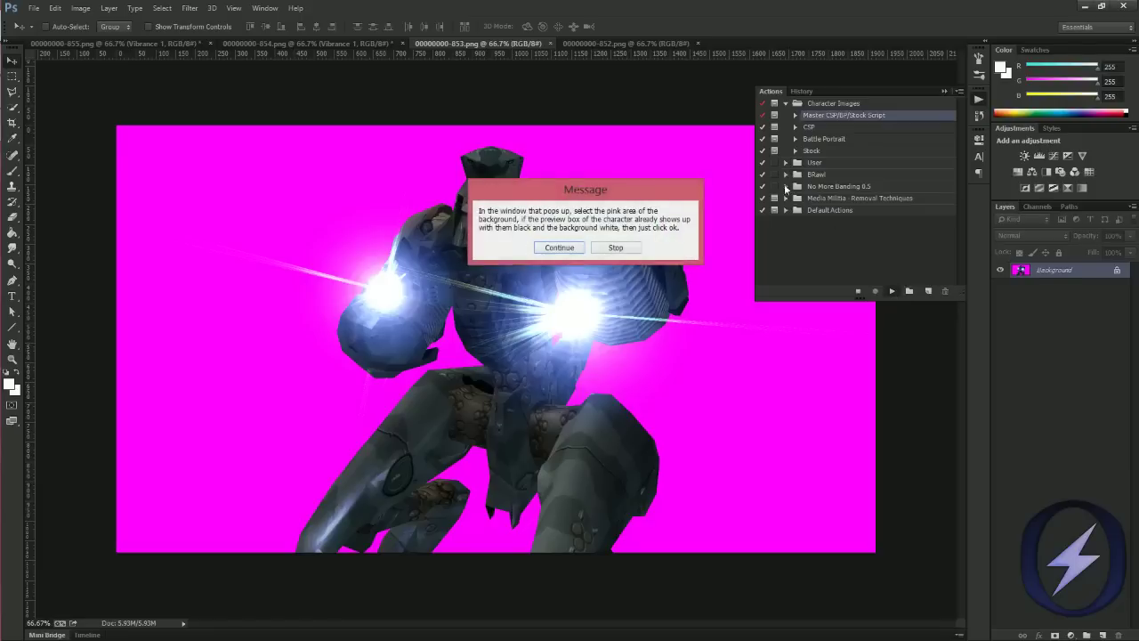
pyautogui.click(576, 248)
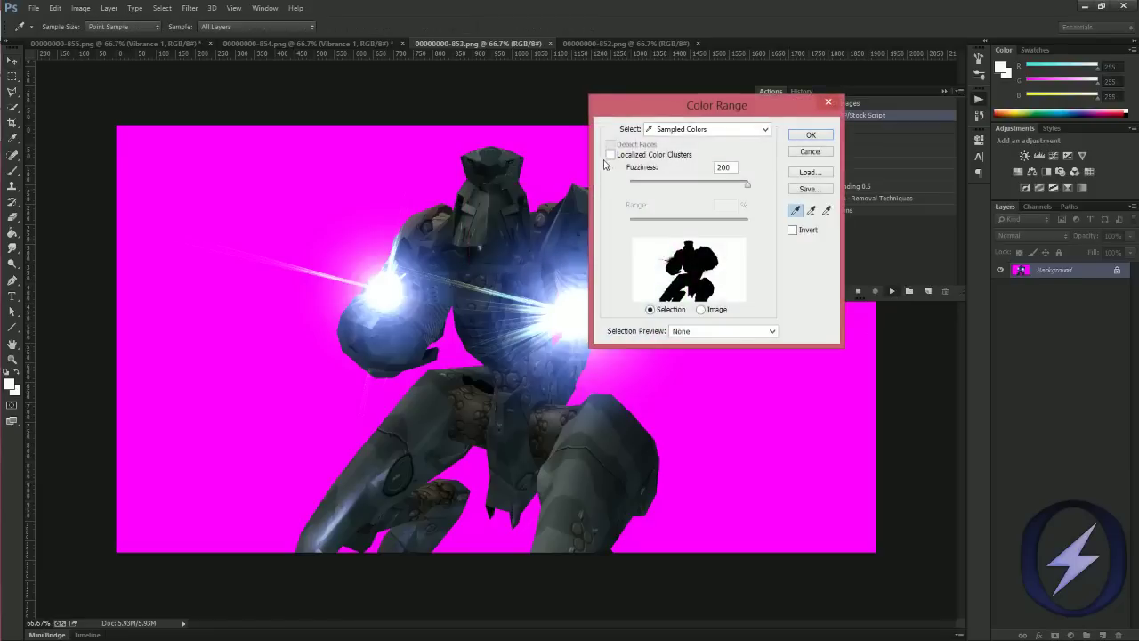
# Remove the sampled pink background and whiten the robot's leftover pink glow.
pyautogui.click(811, 136)
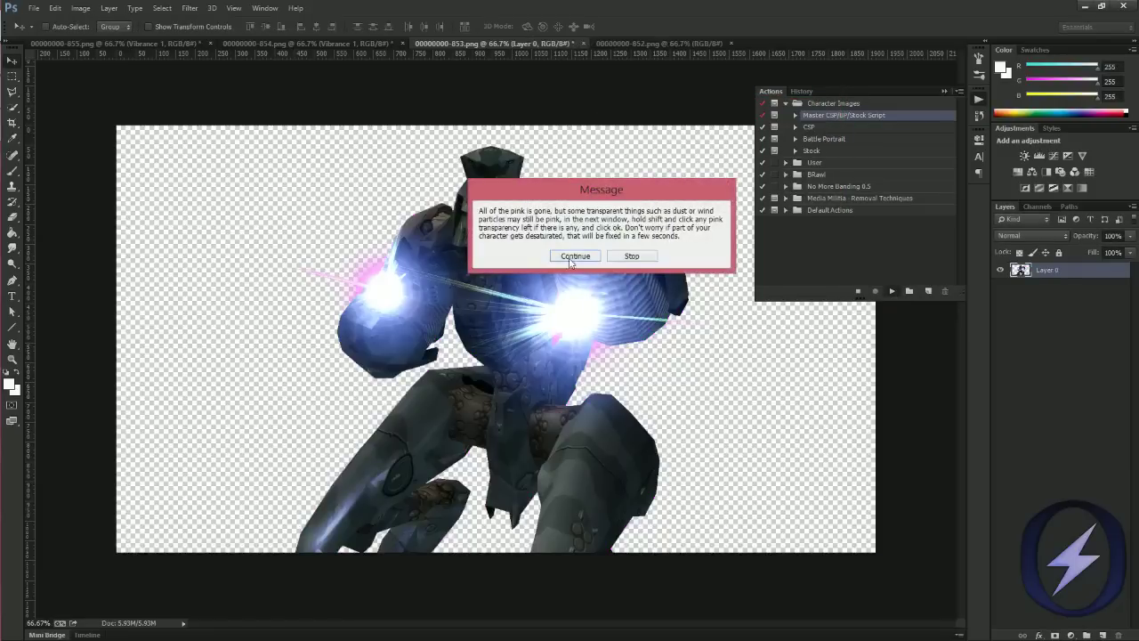
pyautogui.click(574, 256)
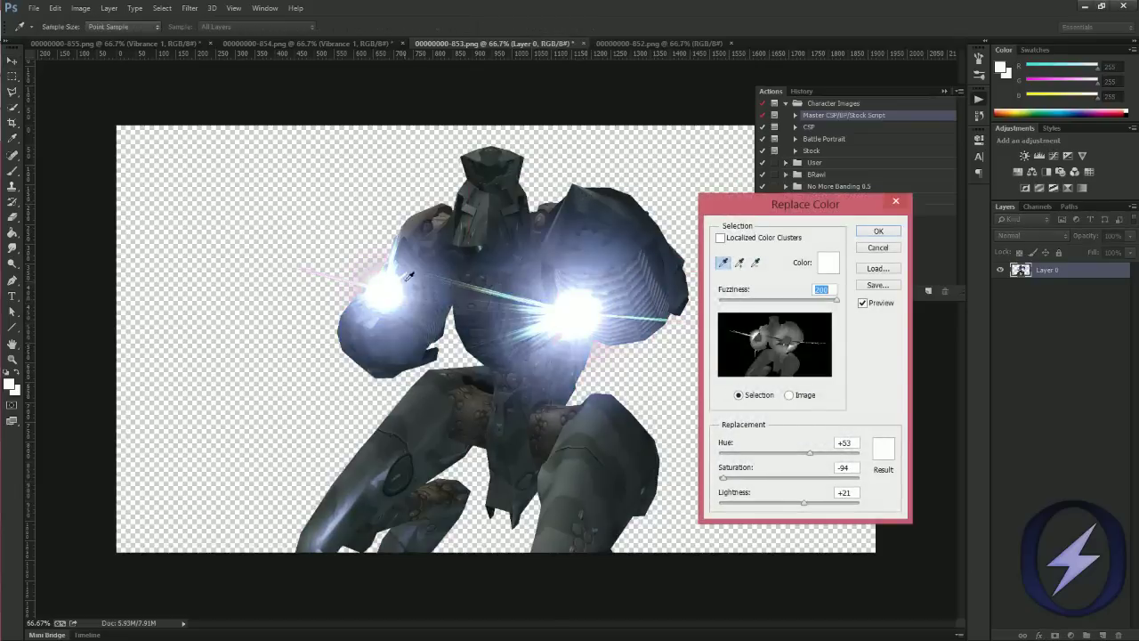
pyautogui.click(876, 232)
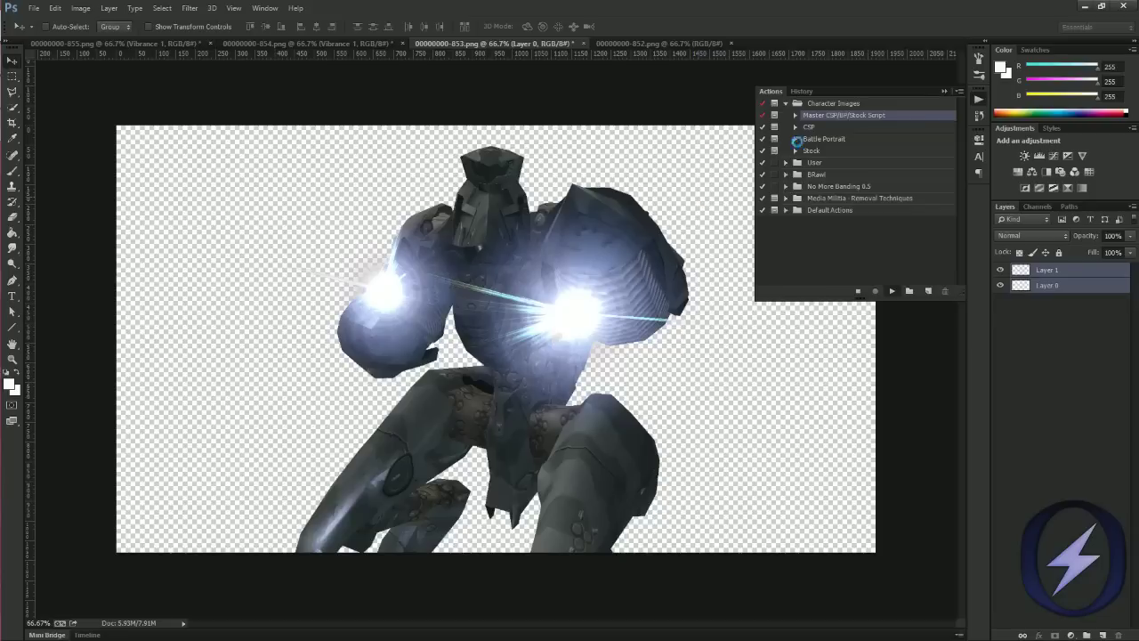
# Raise the threshold until the robot has no see-through pixels, and let the script continue.
pyautogui.hotkey('ctrl', 'shift', 'alt', 'n')
pyautogui.press('d')
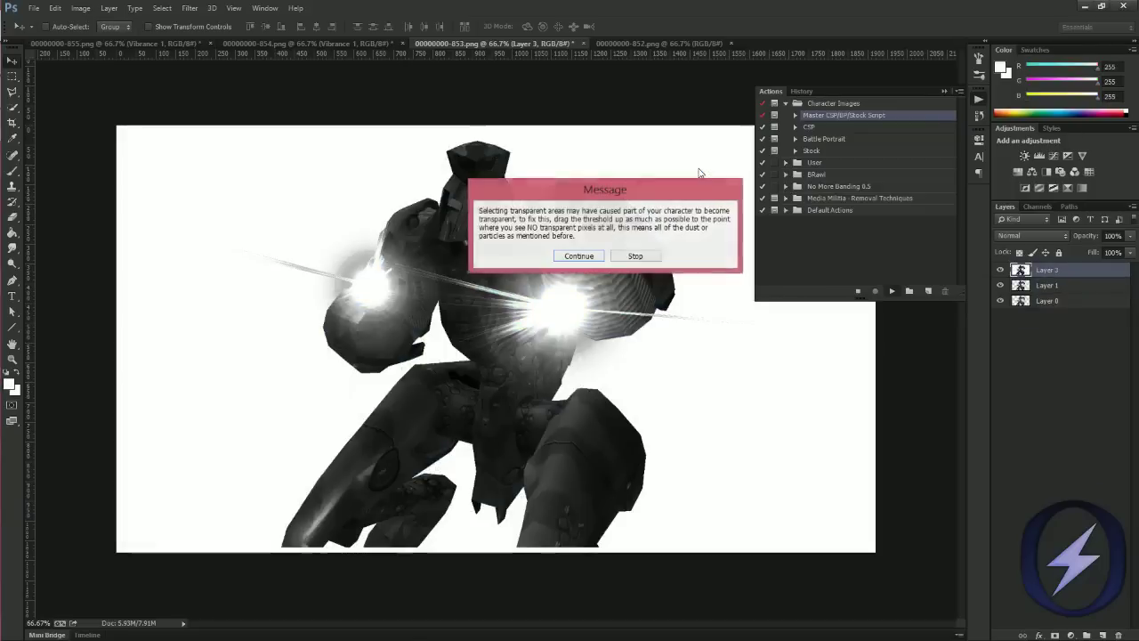
pyautogui.click(583, 257)
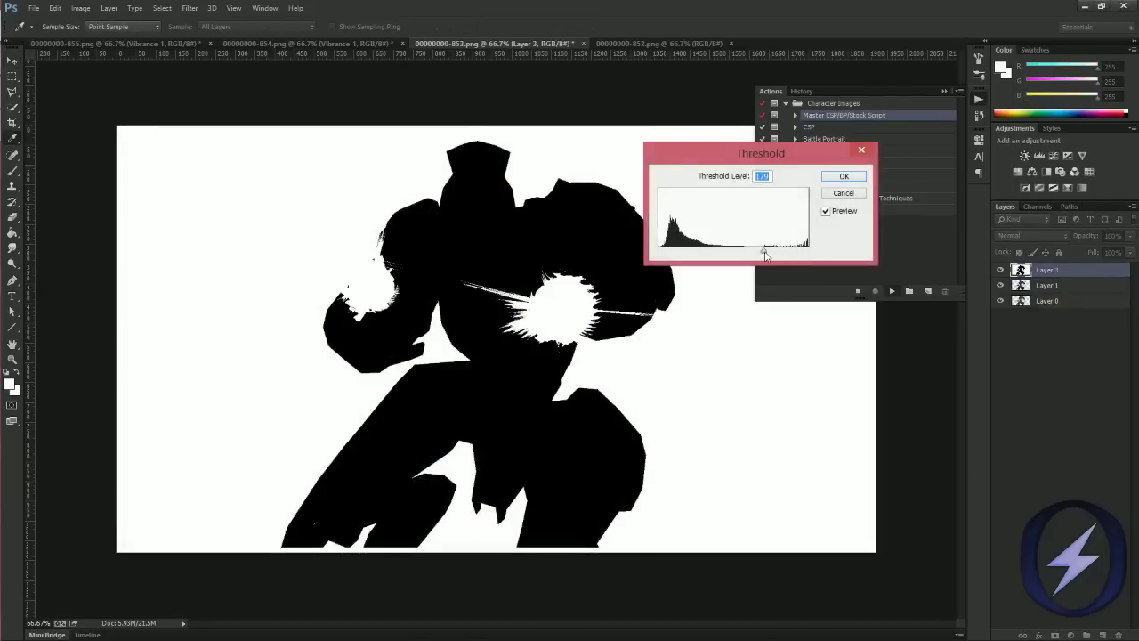
pyautogui.moveTo(766, 255); pyautogui.dragTo(727, 252)
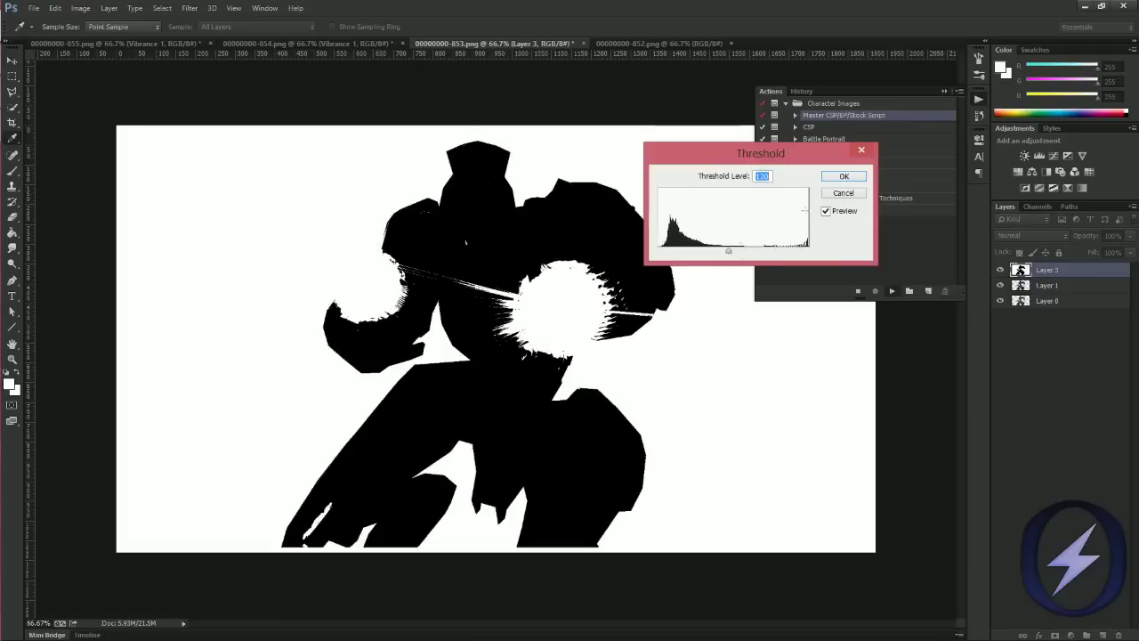
pyautogui.click(843, 176)
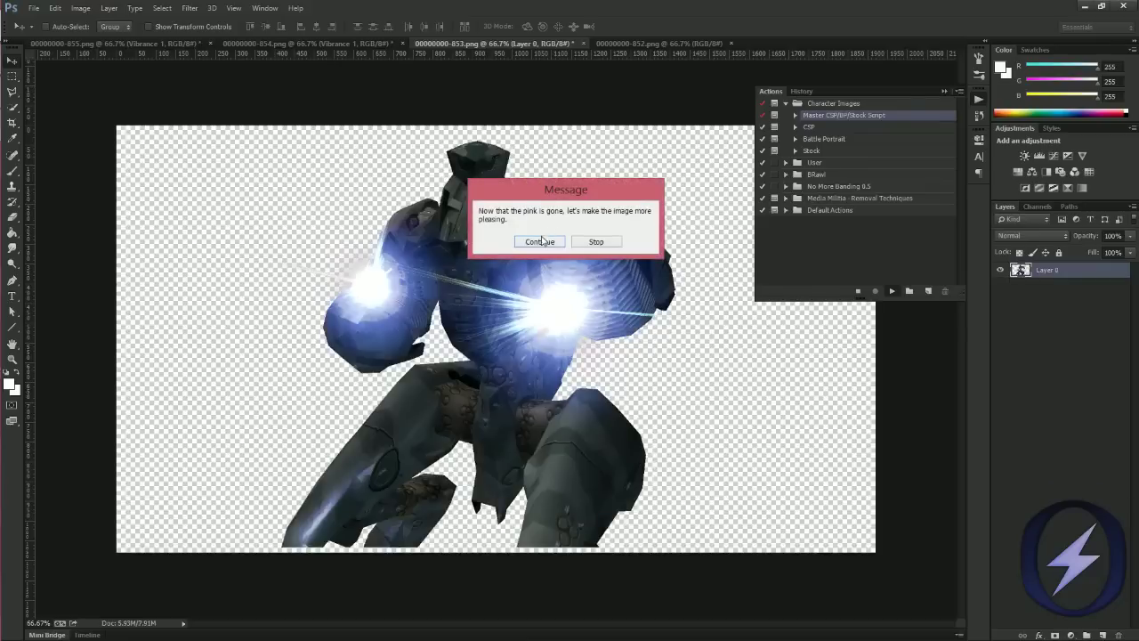
pyautogui.click(539, 238)
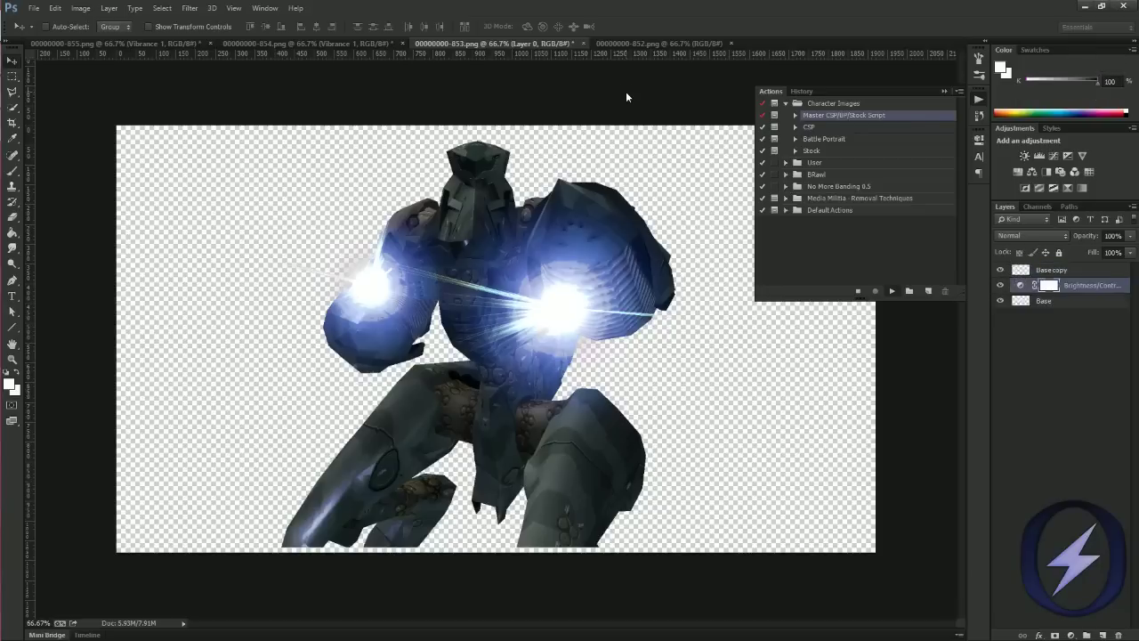
# Set the robot's brightness to 73 and contrast to -18.
pyautogui.click(563, 248)
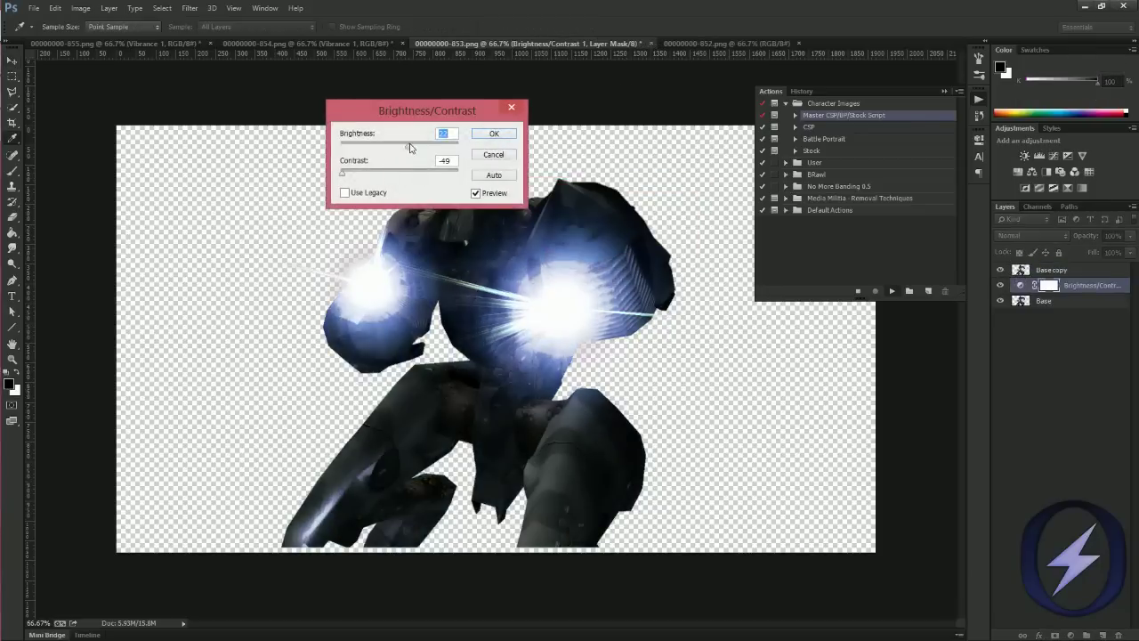
pyautogui.moveTo(410, 146); pyautogui.dragTo(437, 154)
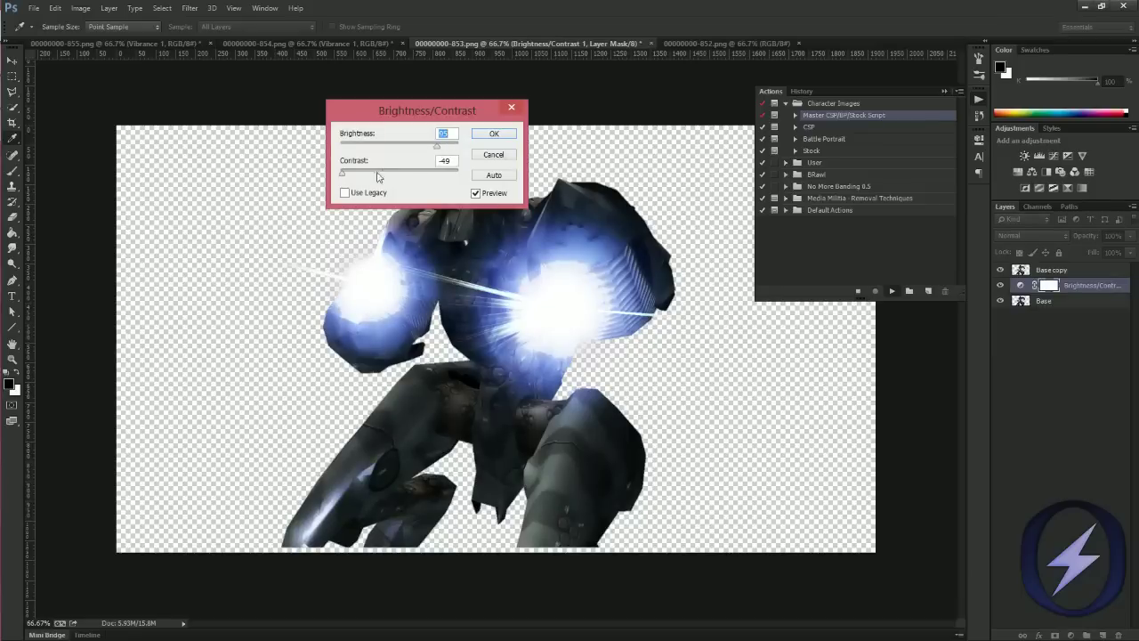
pyautogui.moveTo(342, 172); pyautogui.dragTo(379, 174)
pyautogui.click(492, 134)
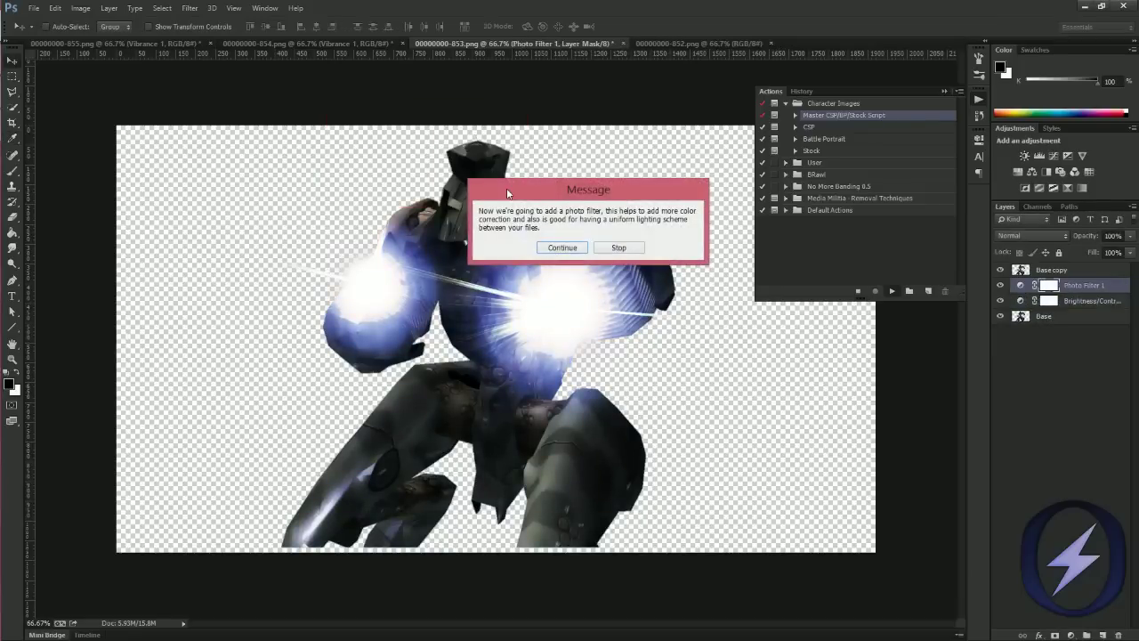
# Reduce the photo filter density to about 10 and lower vibrance to about +49.
pyautogui.click(559, 247)
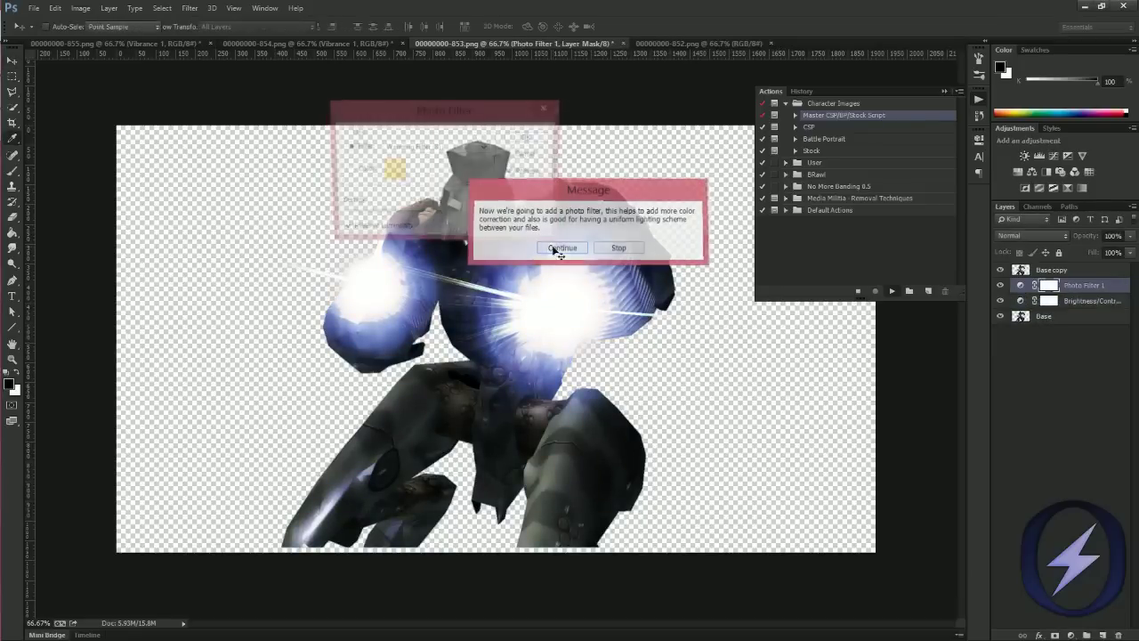
pyautogui.moveTo(445, 124); pyautogui.dragTo(246, 124)
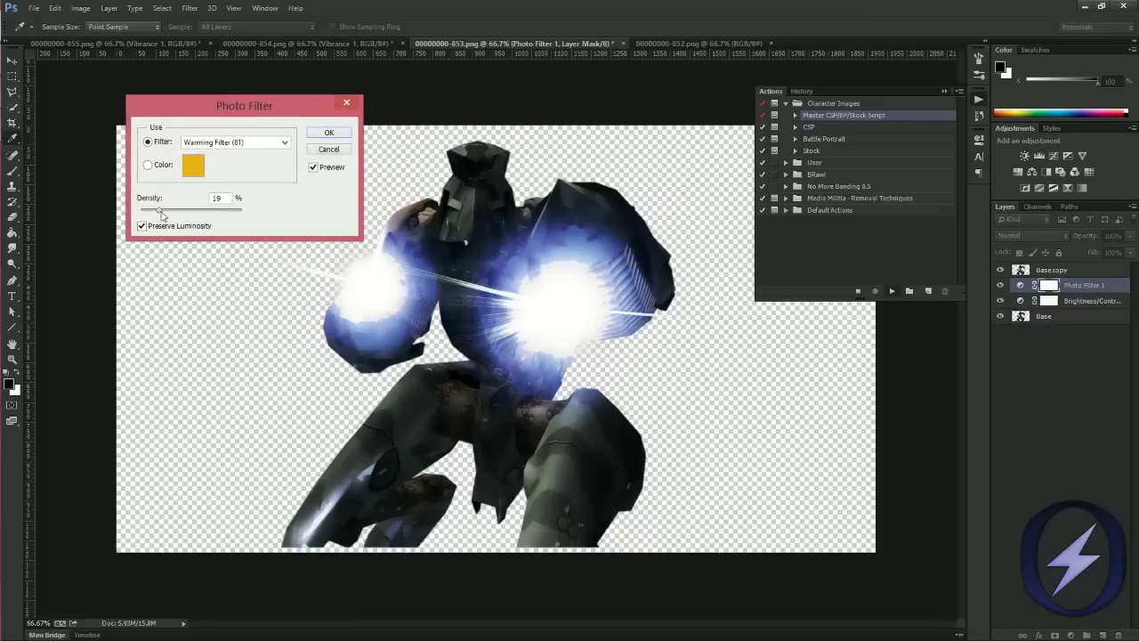
pyautogui.moveTo(159, 210); pyautogui.dragTo(150, 216)
pyautogui.click(328, 131)
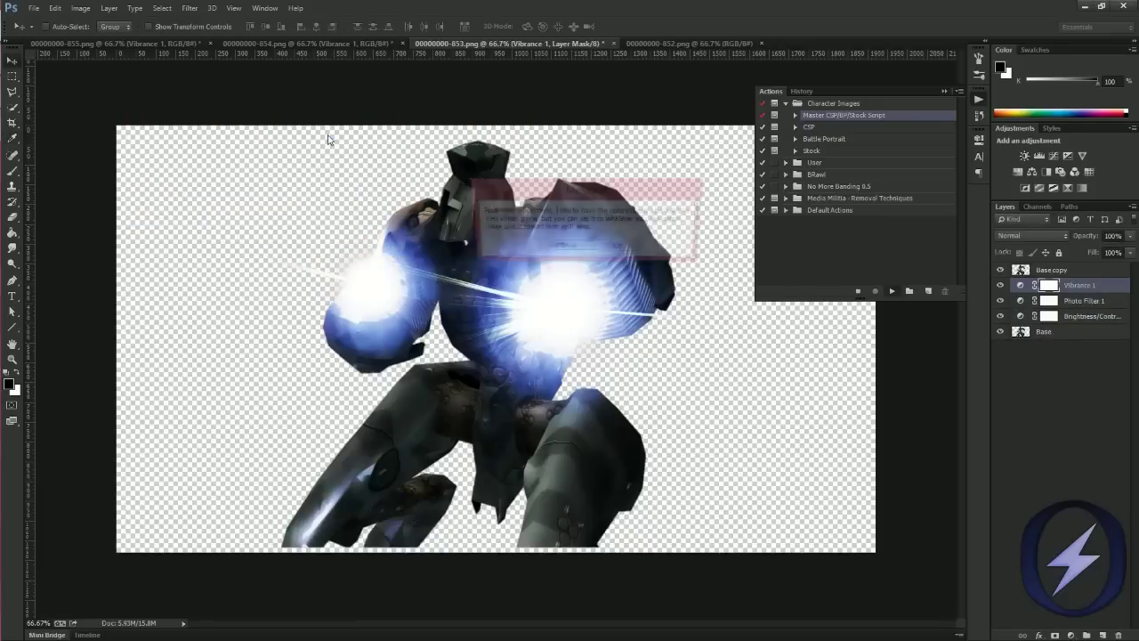
pyautogui.click(551, 254)
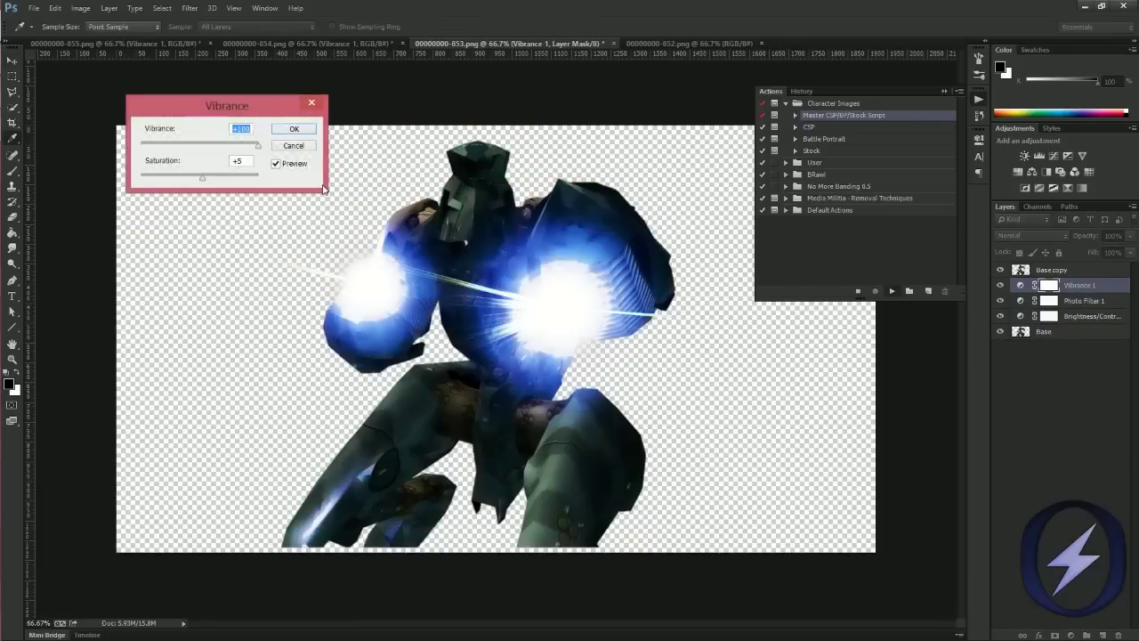
pyautogui.moveTo(254, 145); pyautogui.dragTo(228, 145)
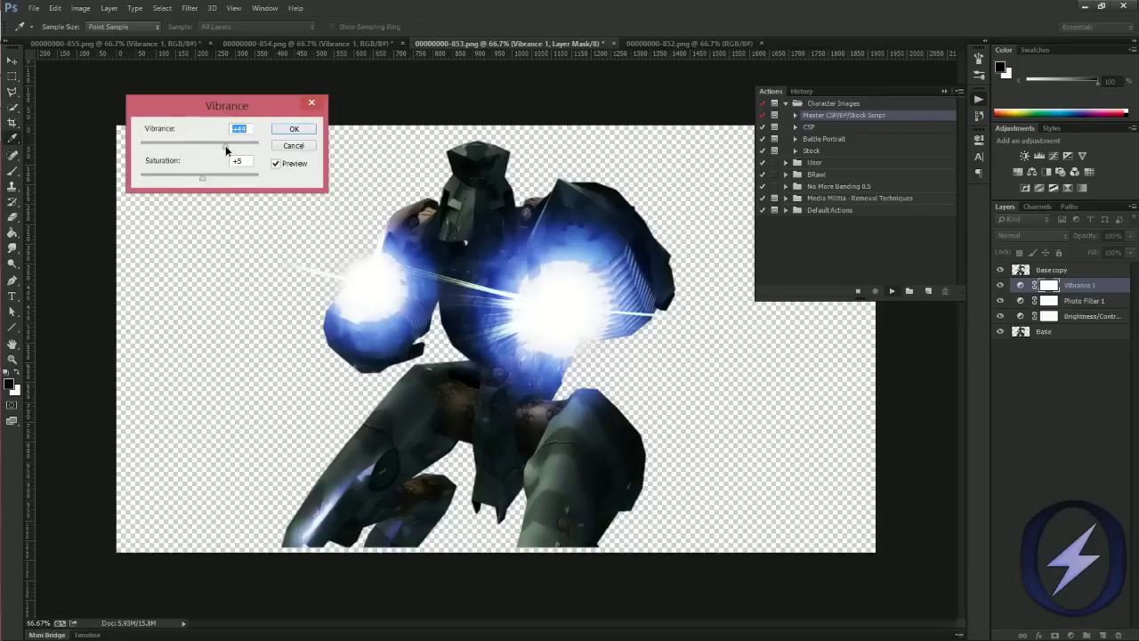
pyautogui.click(294, 128)
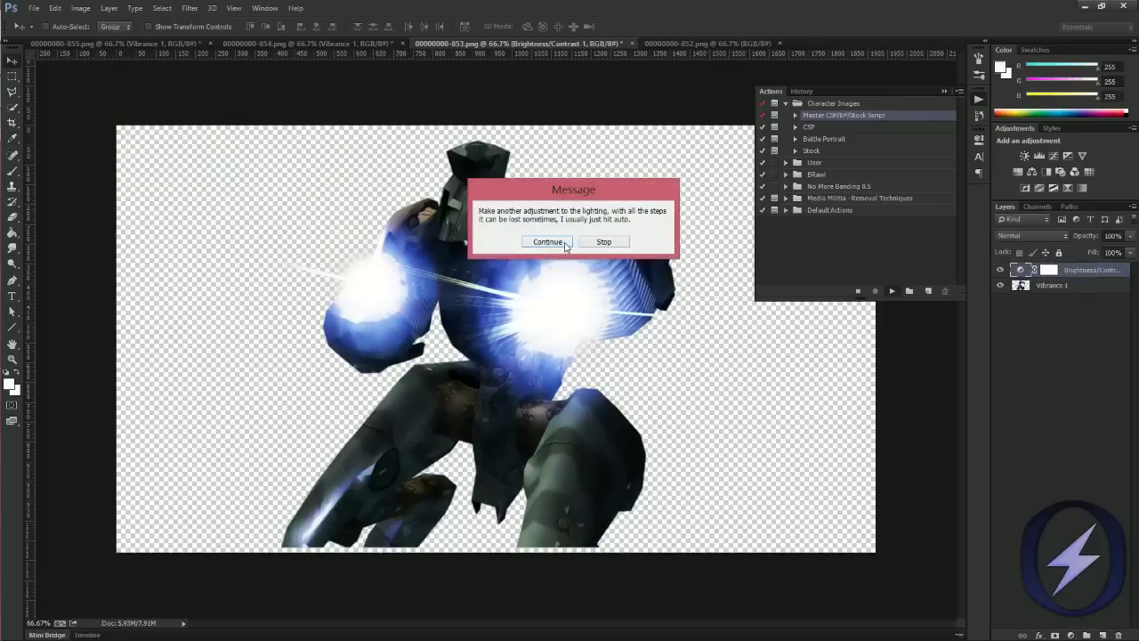
# Lower the brightness from 48 to about 3 and stop the master script.
pyautogui.click(549, 242)
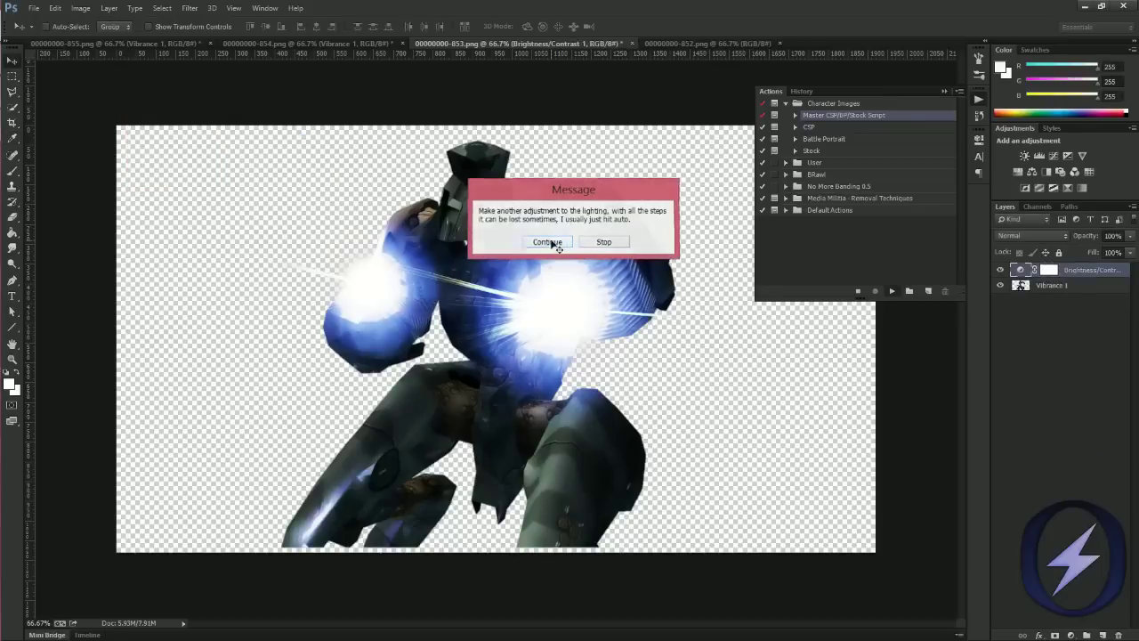
pyautogui.moveTo(217, 140); pyautogui.dragTo(202, 142)
pyautogui.click(280, 131)
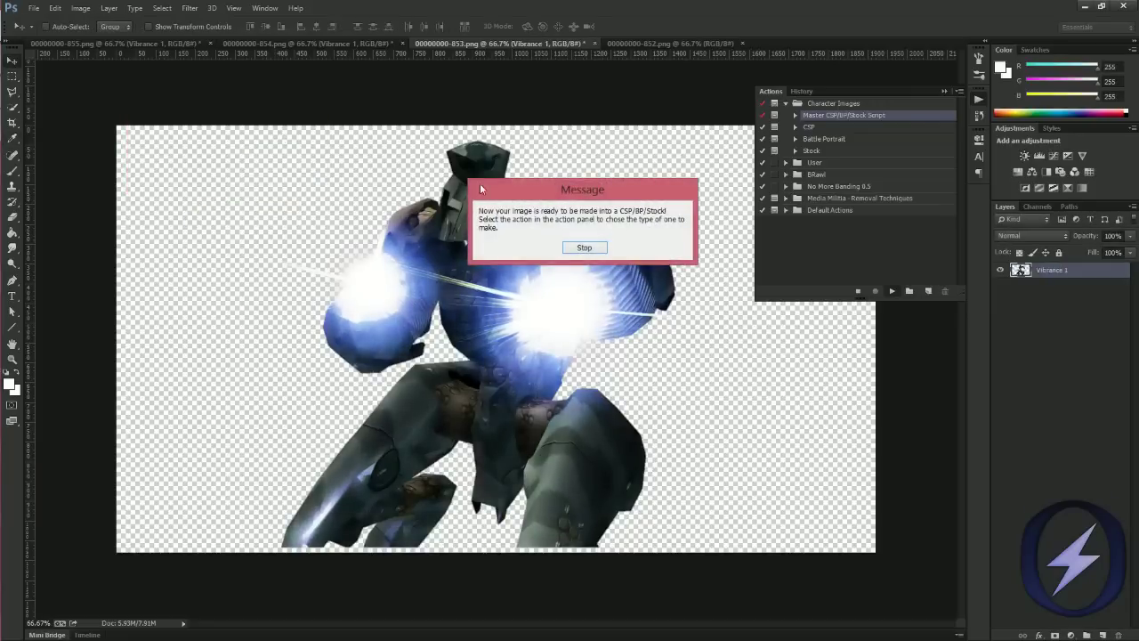
pyautogui.click(588, 246)
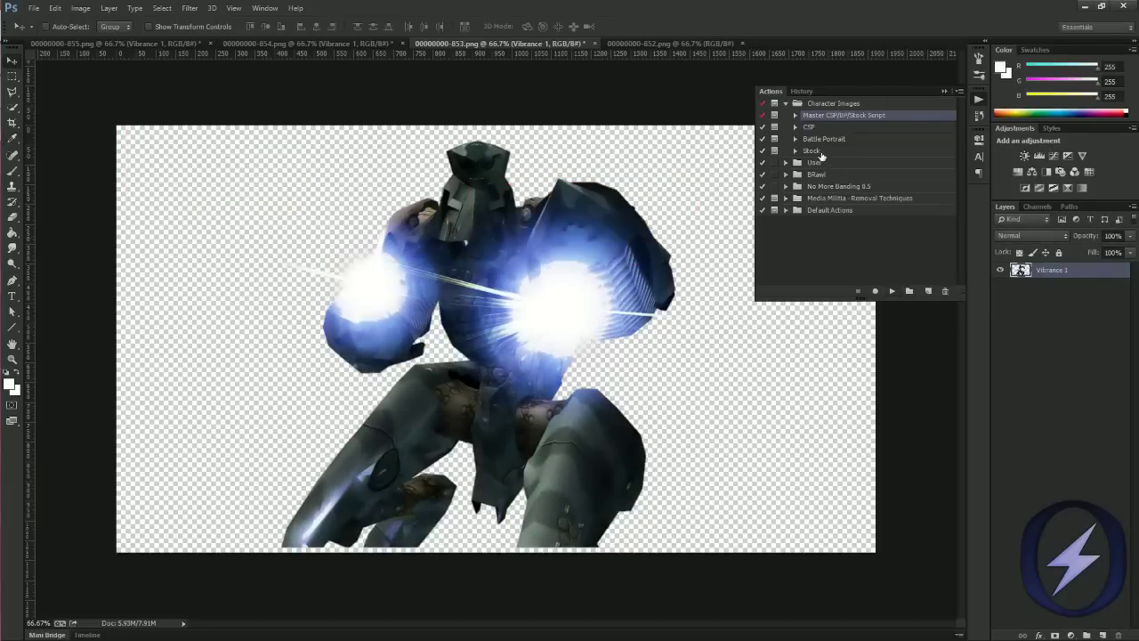
pyautogui.click(820, 152)
# Outline the robot's head with the Polygonal Lasso and delete the rest of the body.
pyautogui.press('l')
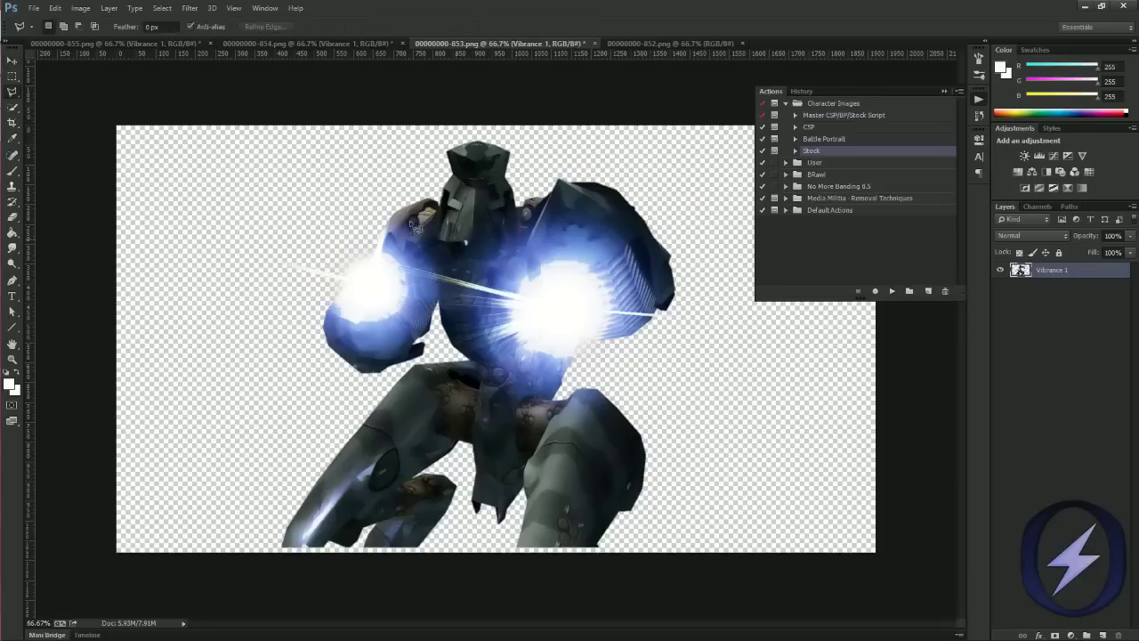
pyautogui.click(888, 291)
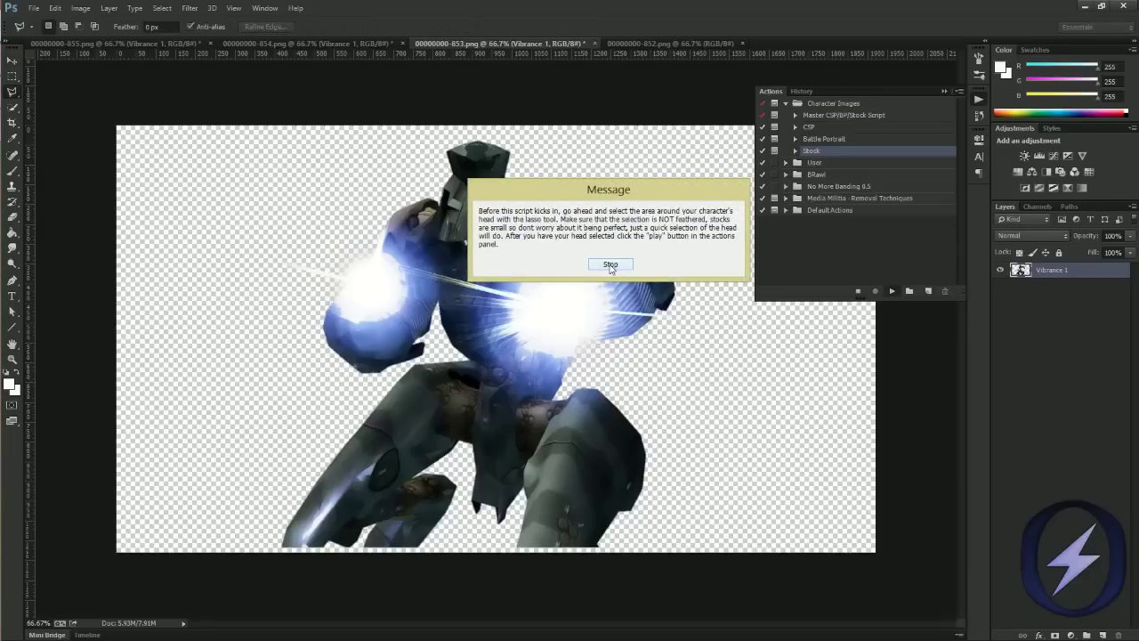
pyautogui.click(609, 266)
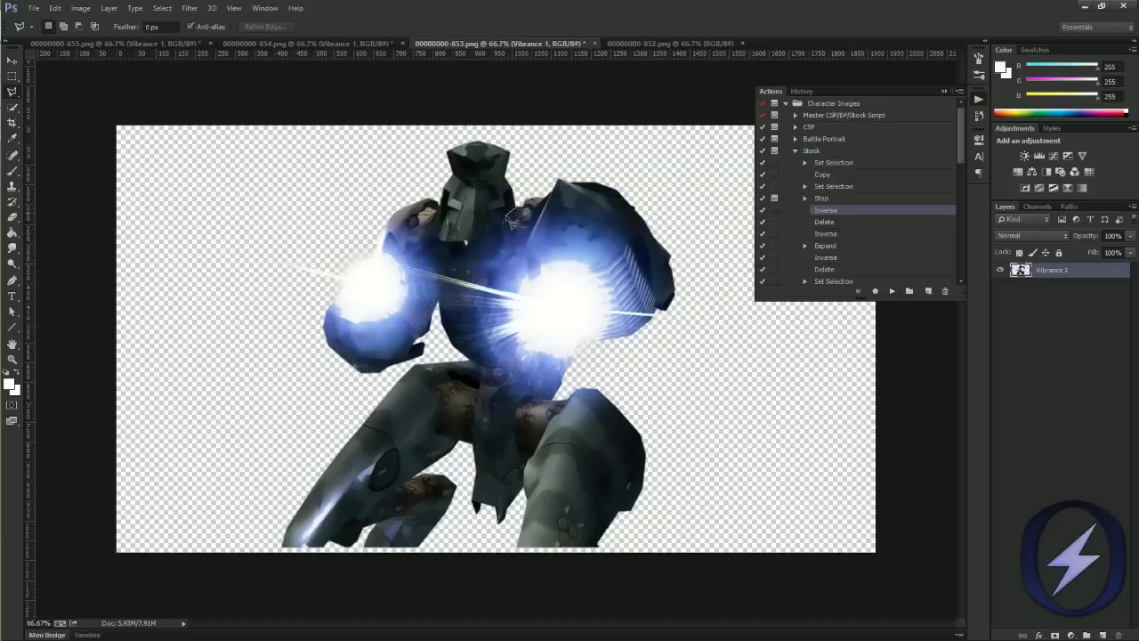
pyautogui.click(510, 213)
pyautogui.click(475, 230)
pyautogui.click(441, 220)
pyautogui.moveTo(442, 155)
pyautogui.mouseDown()
pyautogui.moveTo(481, 138)
pyautogui.moveTo(511, 143)
pyautogui.moveTo(526, 168)
pyautogui.mouseUp()
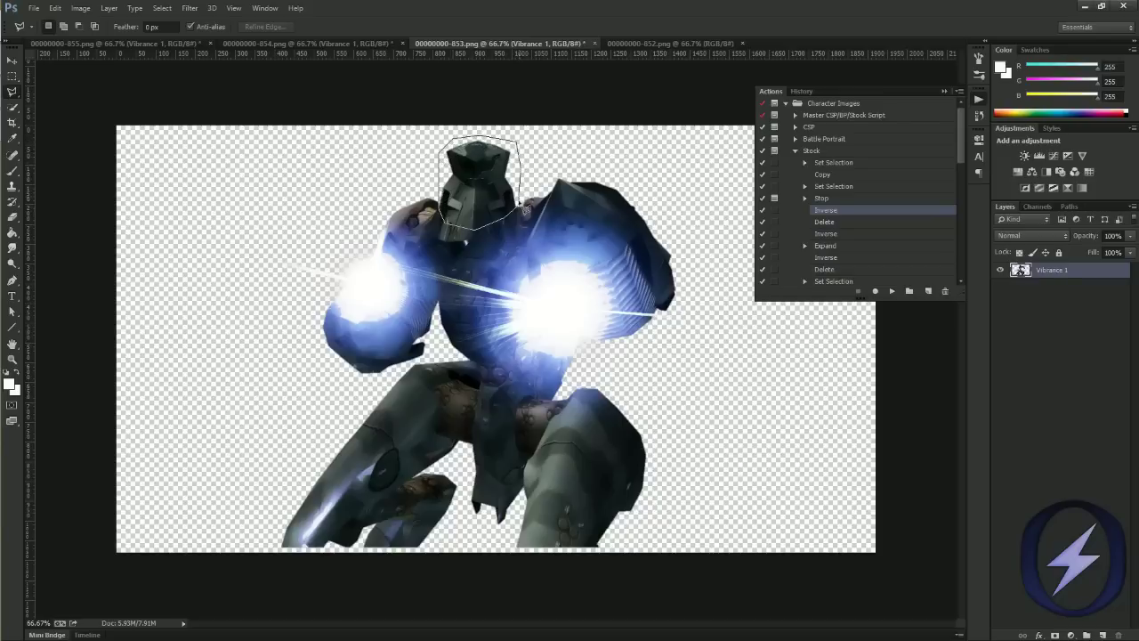
pyautogui.click(520, 213)
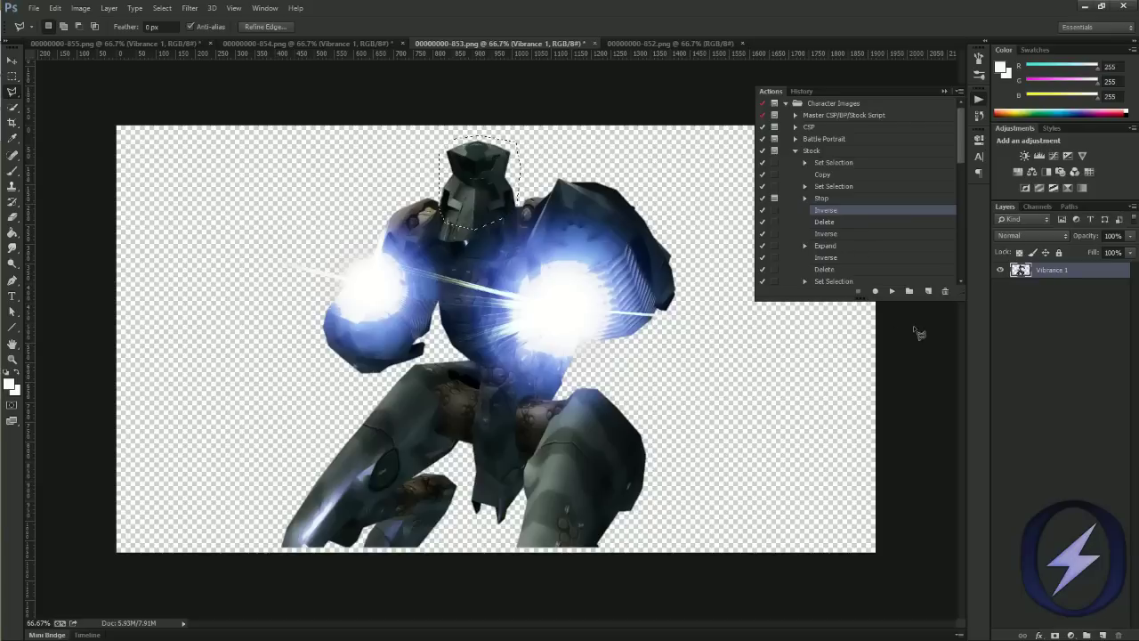
pyautogui.click(893, 291)
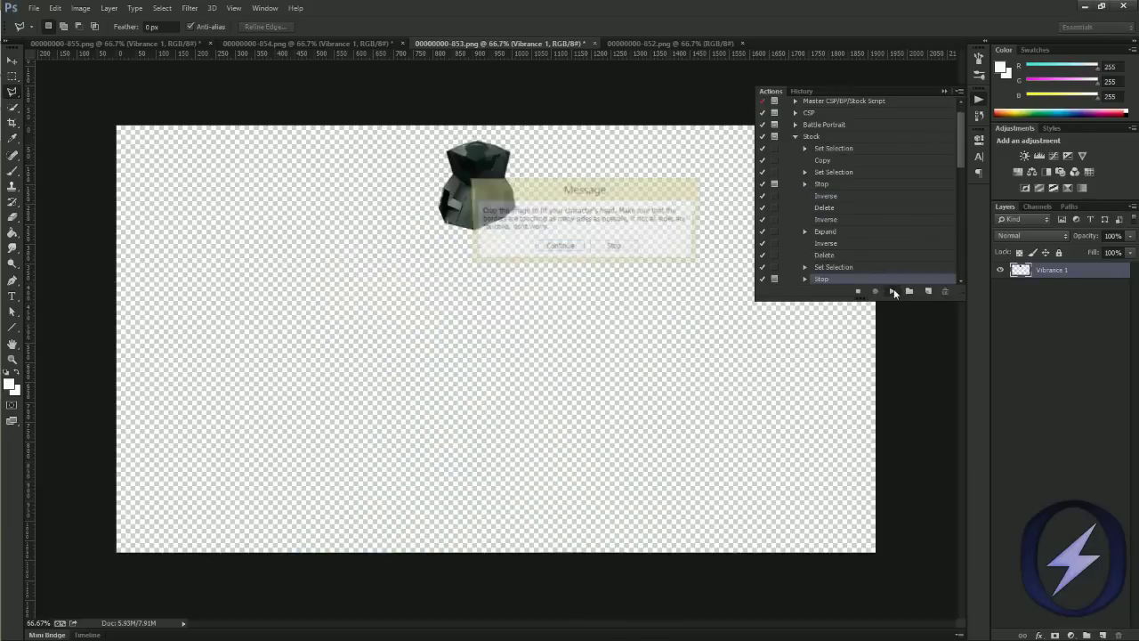
# Crop the image to a tight square around the robot's head.
pyautogui.click(559, 247)
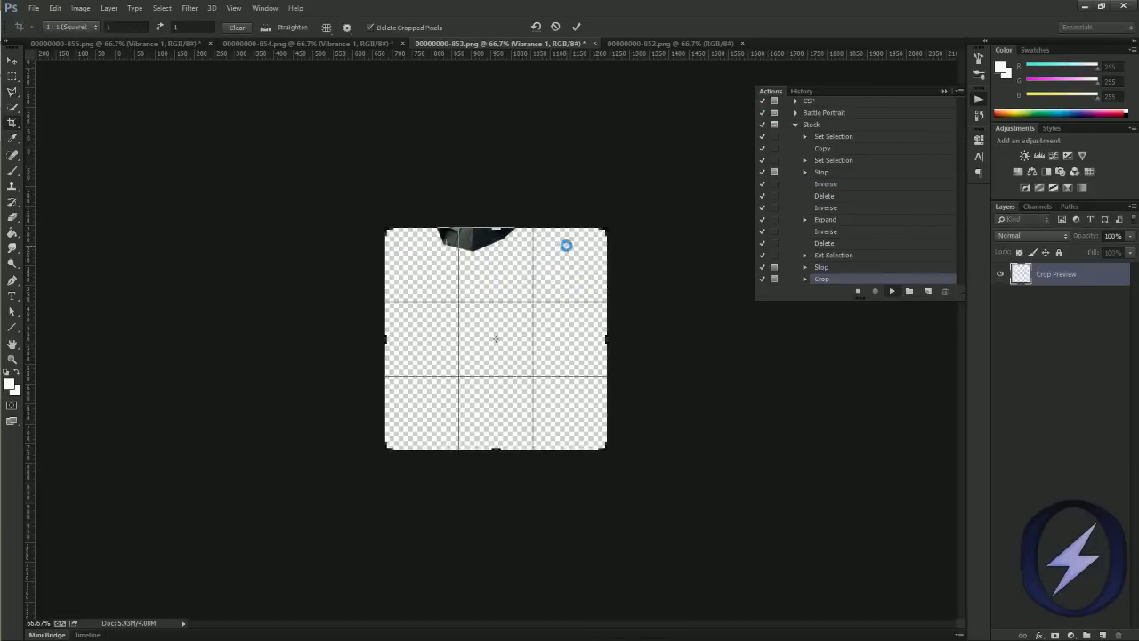
pyautogui.moveTo(503, 261); pyautogui.dragTo(599, 457)
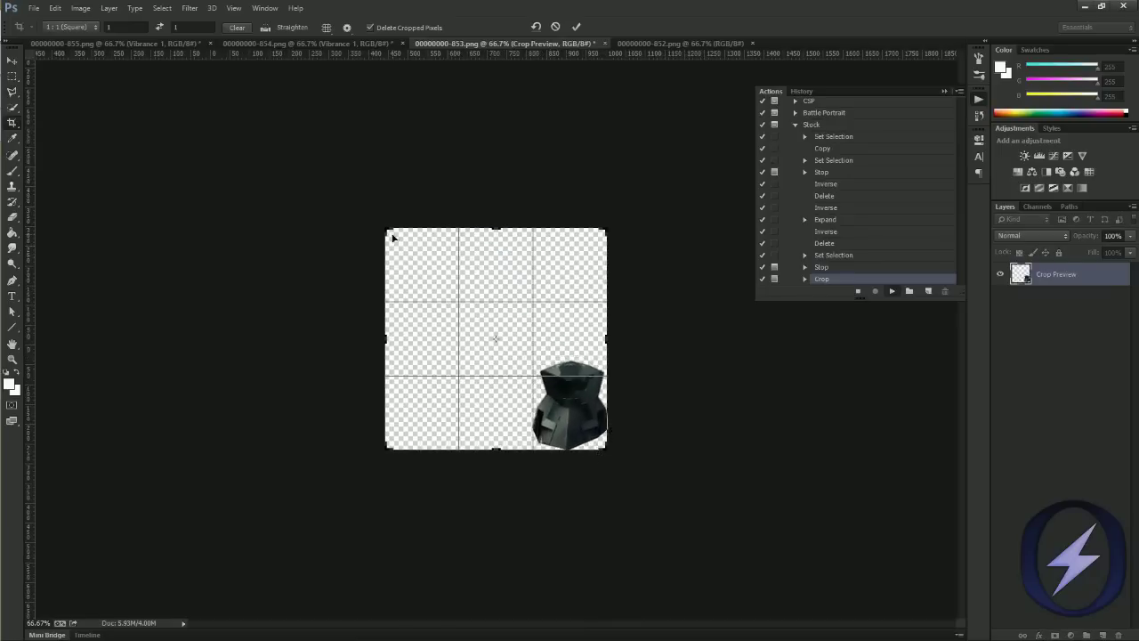
pyautogui.moveTo(393, 237); pyautogui.dragTo(468, 281)
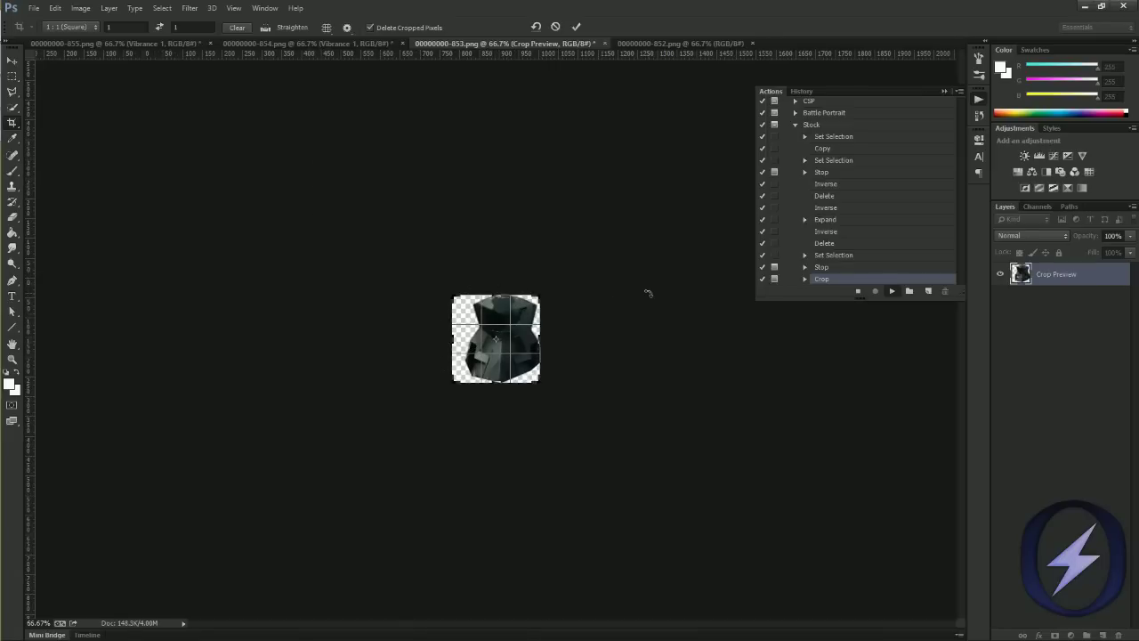
pyautogui.press('Return')
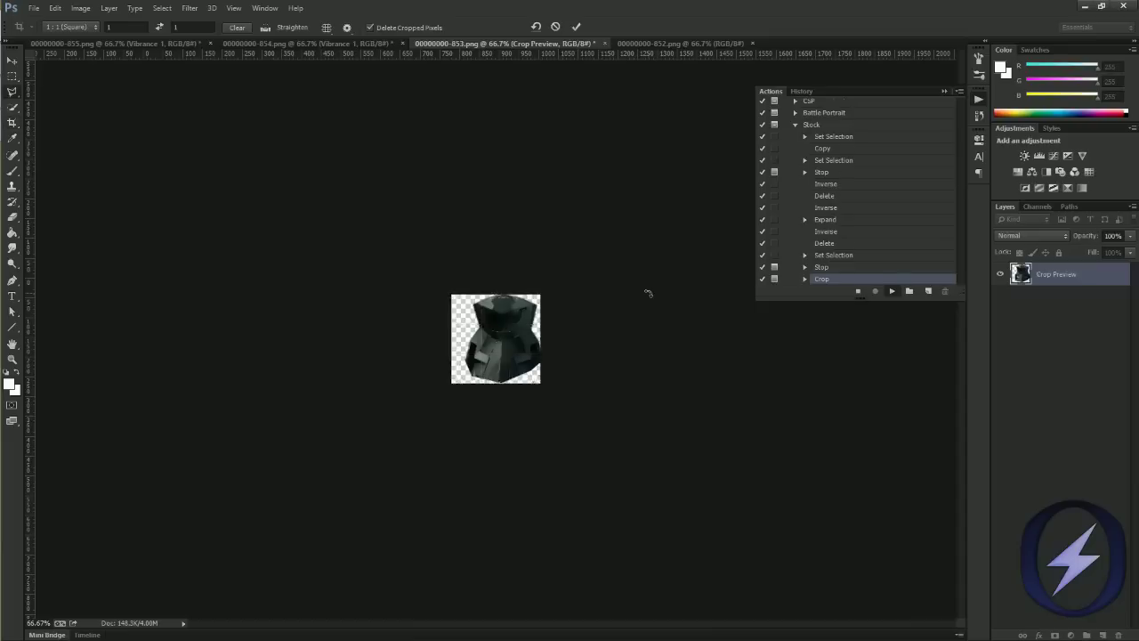
# Export the 32×32 head icon as a PNG-8 file named 00000000-853.png.
pyautogui.click(558, 248)
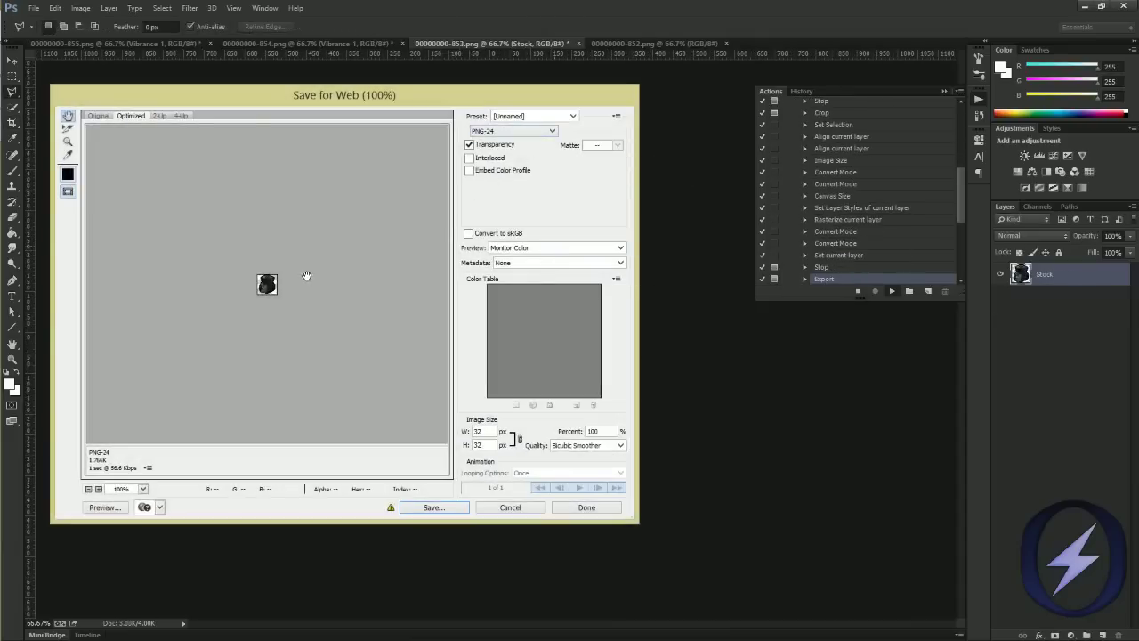
pyautogui.click(549, 135)
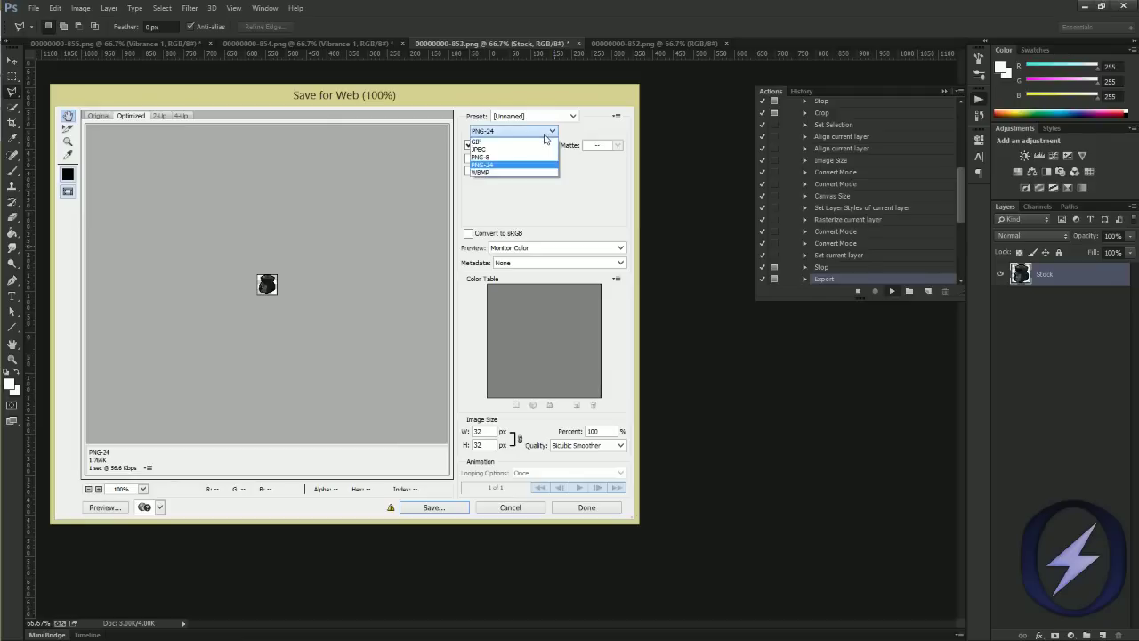
pyautogui.click(480, 156)
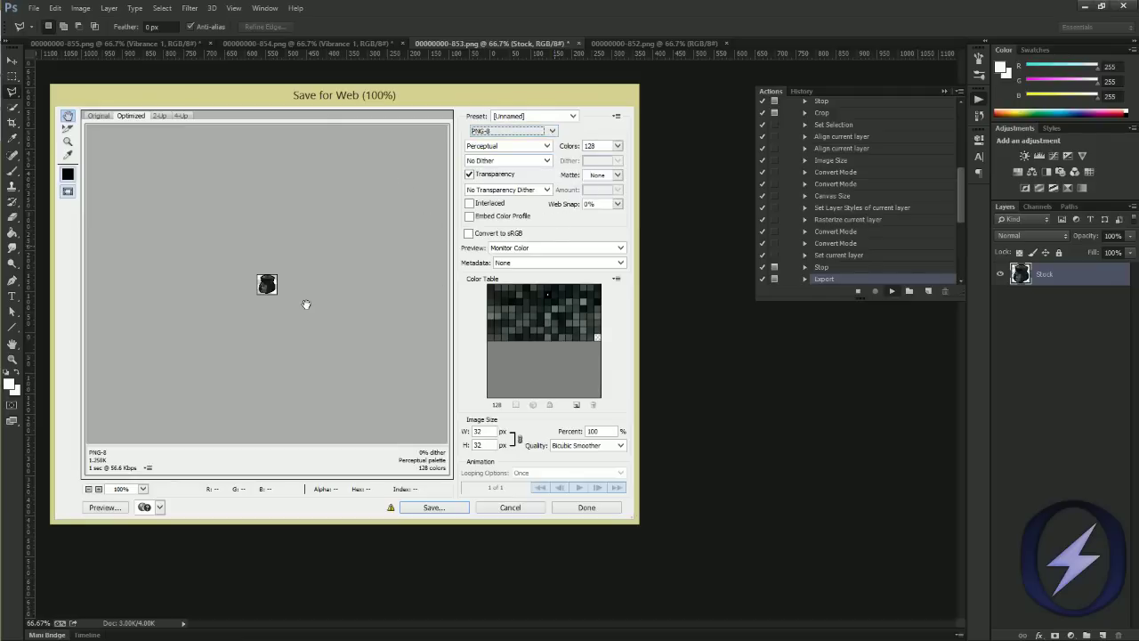
pyautogui.click(434, 507)
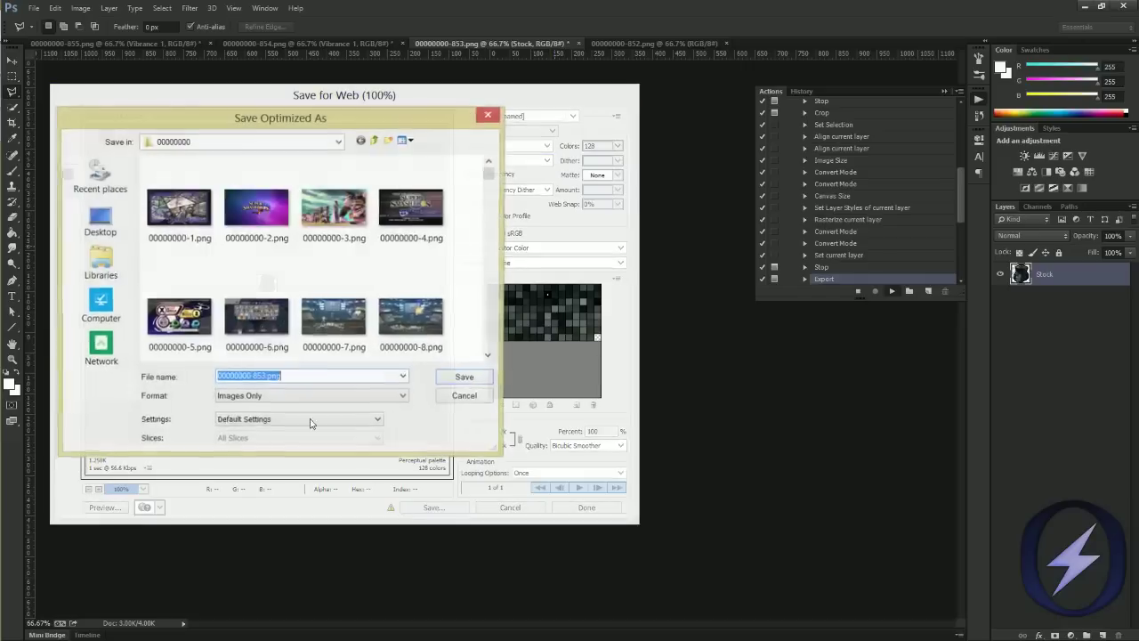
pyautogui.click(464, 378)
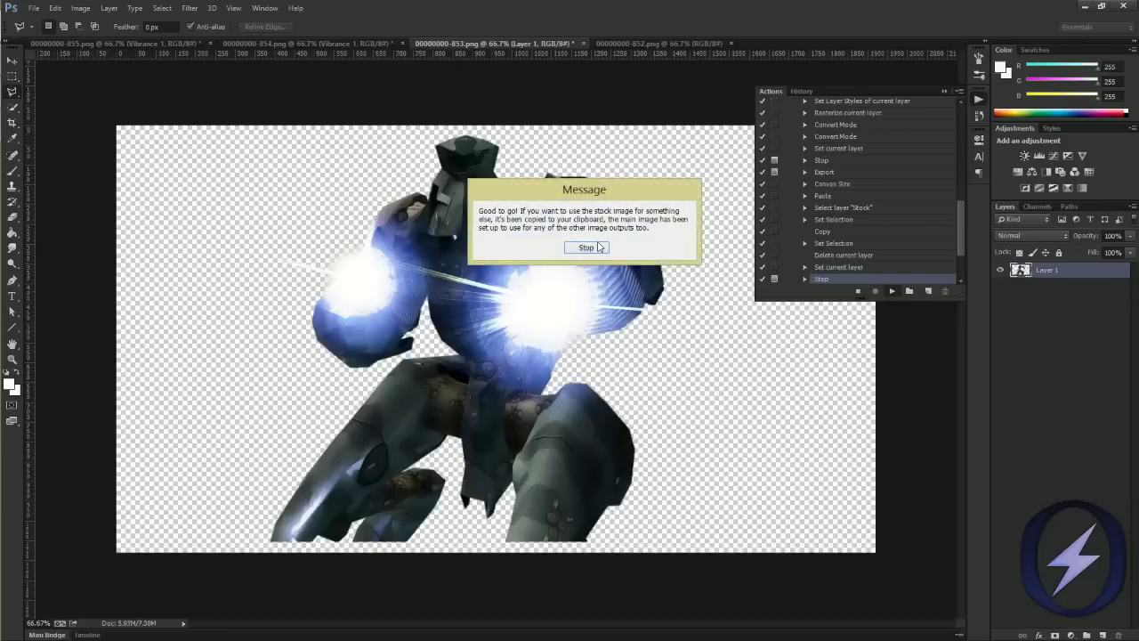
pyautogui.click(586, 247)
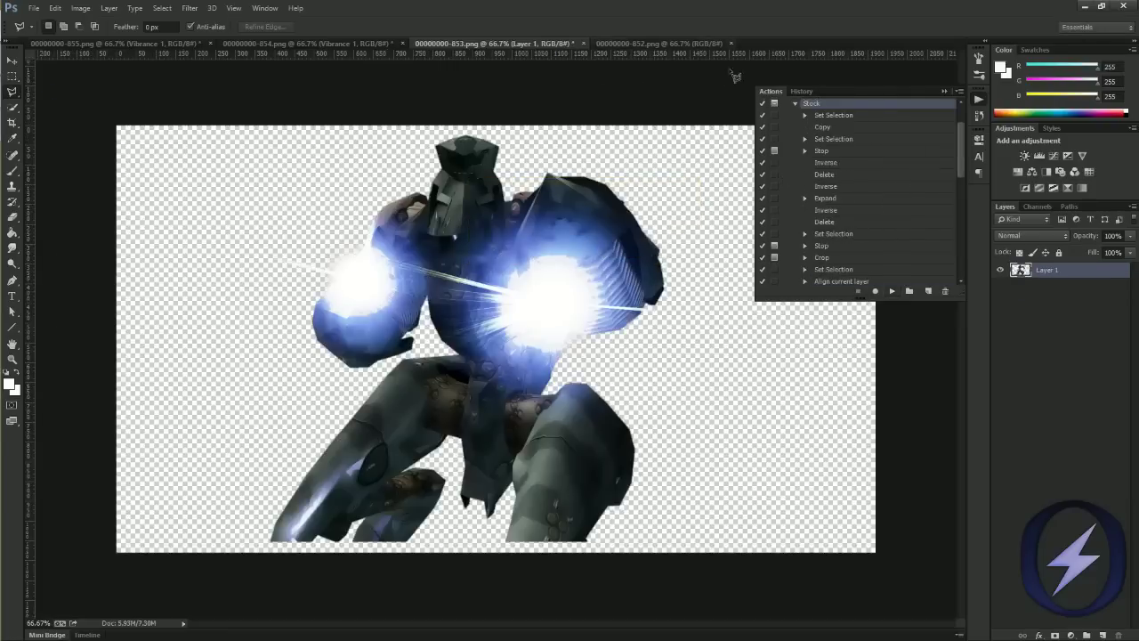
# Run the Battle Portrait action and crop around the robot's head and shoulders.
pyautogui.click(796, 104)
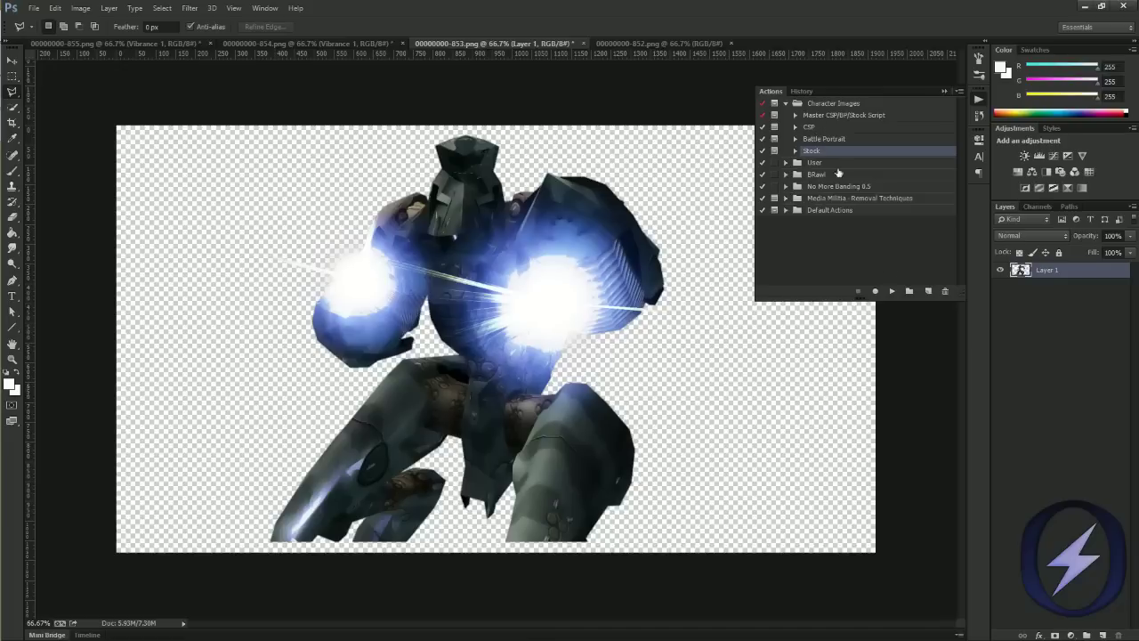
pyautogui.click(831, 139)
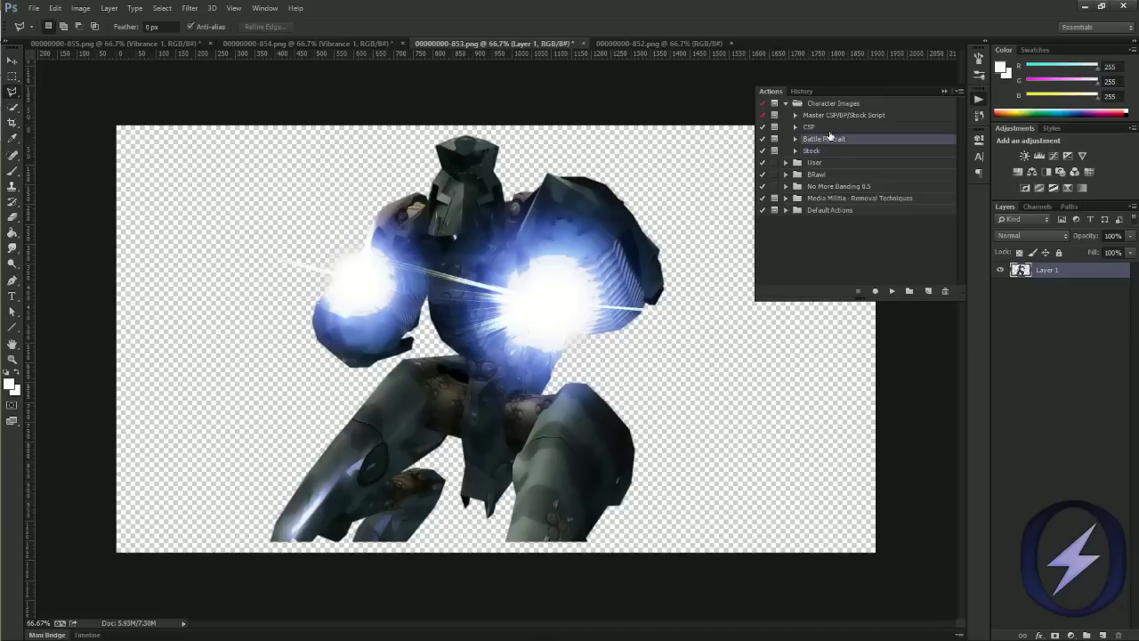
pyautogui.click(893, 292)
pyautogui.click(544, 249)
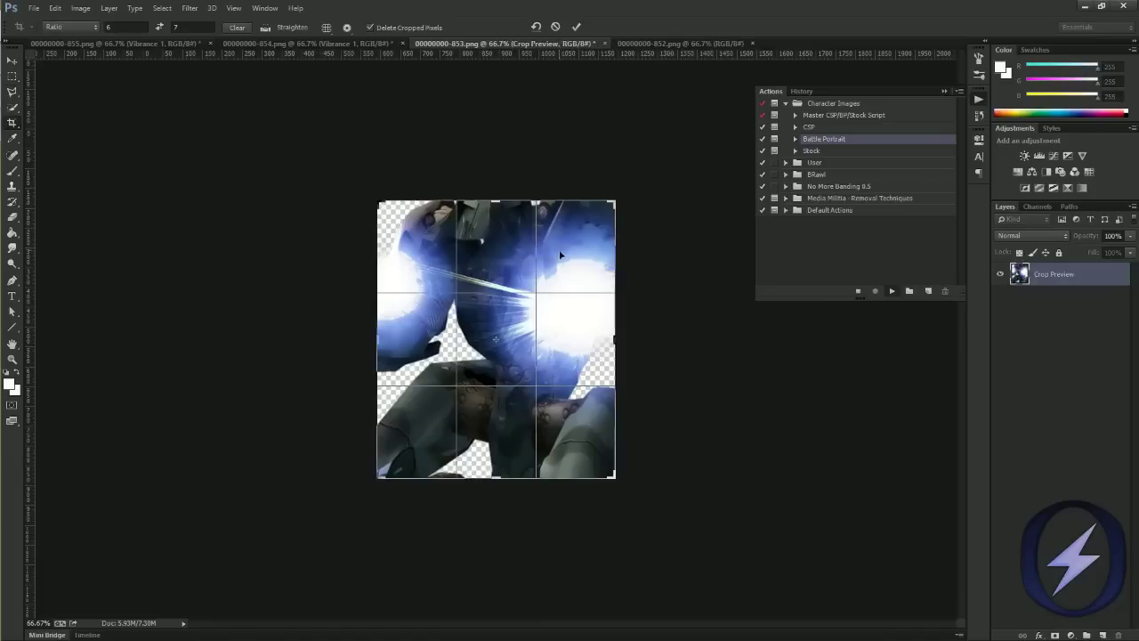
pyautogui.moveTo(560, 256); pyautogui.dragTo(516, 345)
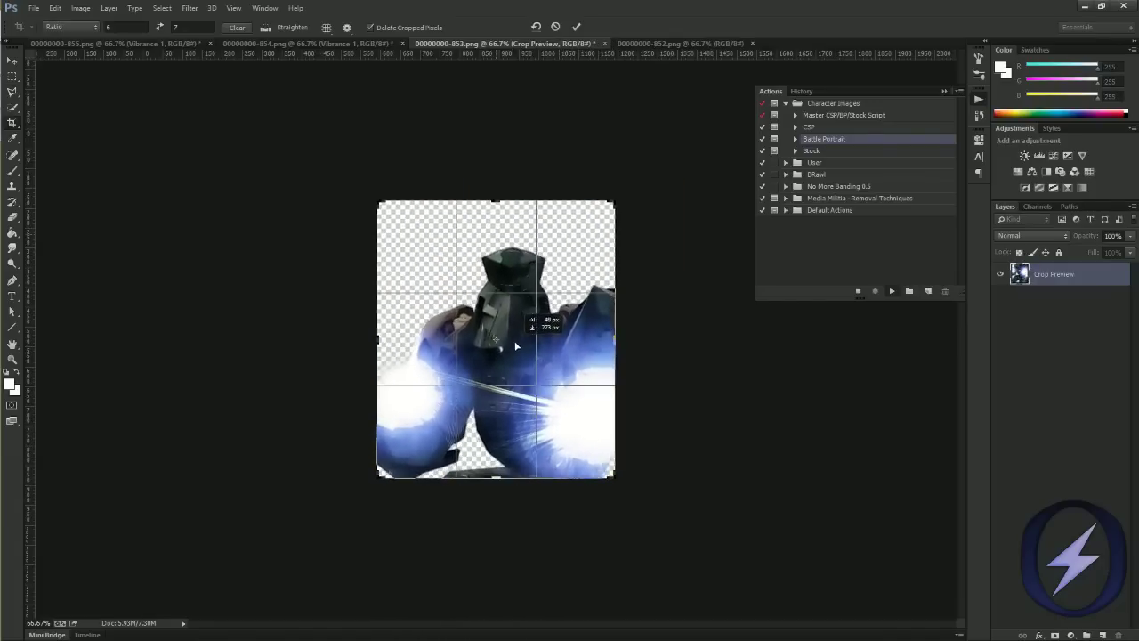
pyautogui.moveTo(380, 202); pyautogui.dragTo(405, 216)
pyautogui.press('Return')
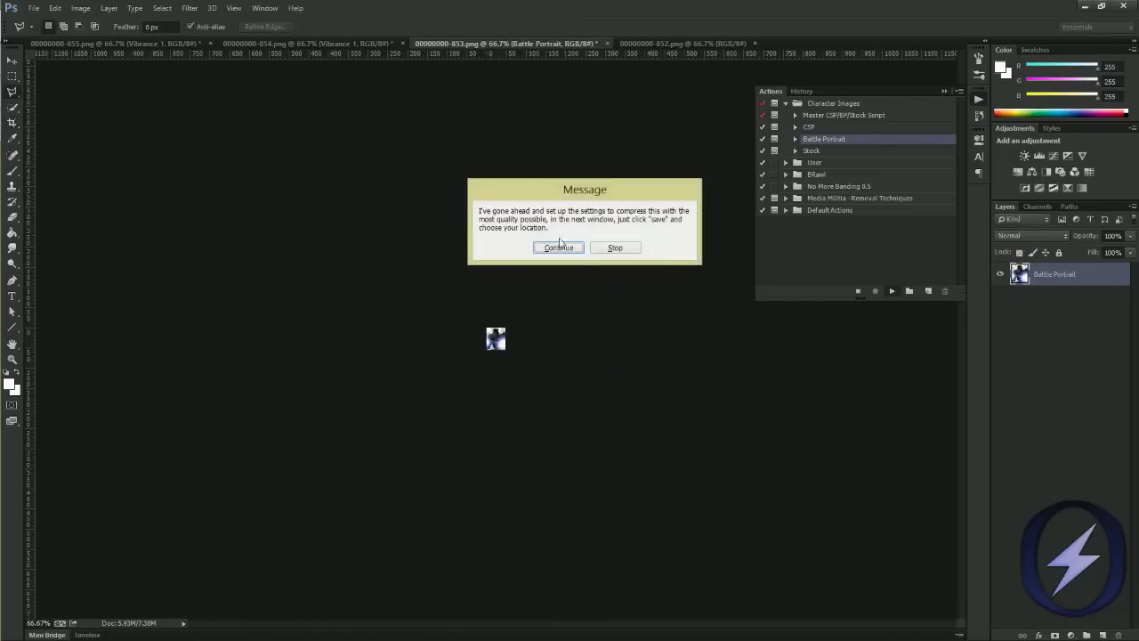
# Export the battle portrait as PNG-24 to the Desktop.
pyautogui.click(559, 247)
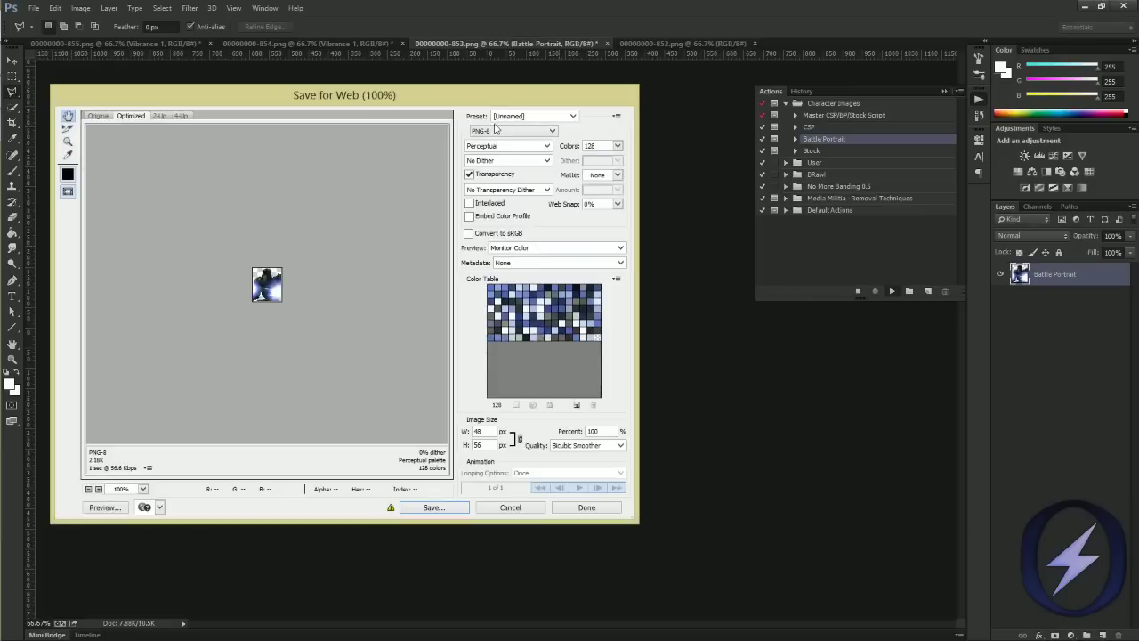
pyautogui.click(498, 130)
pyautogui.click(496, 167)
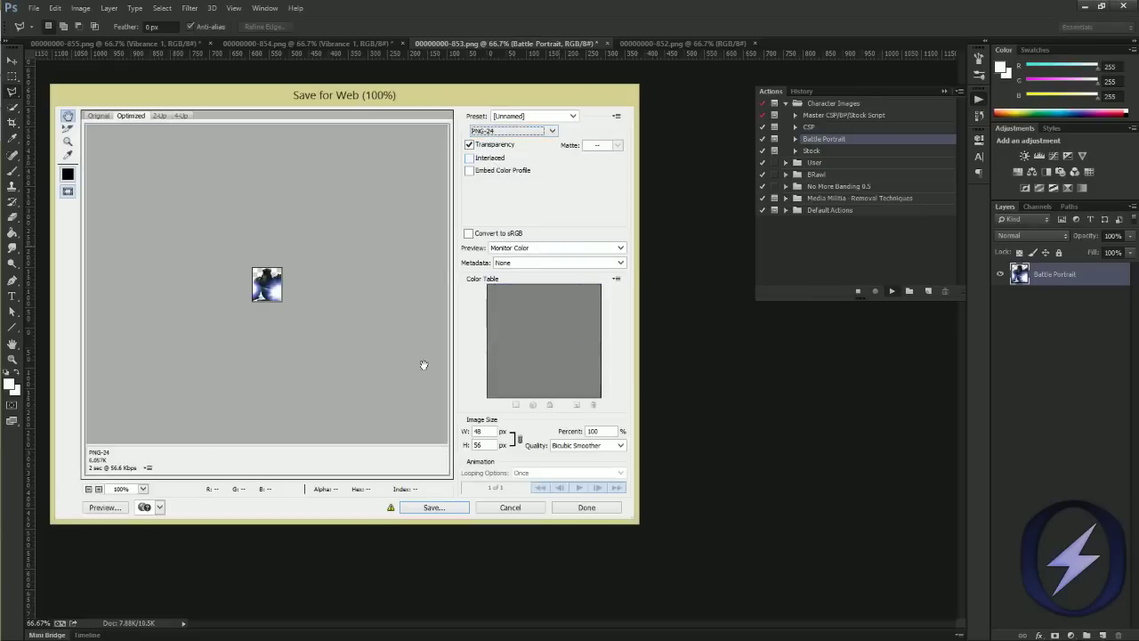
pyautogui.click(433, 508)
pyautogui.click(114, 218)
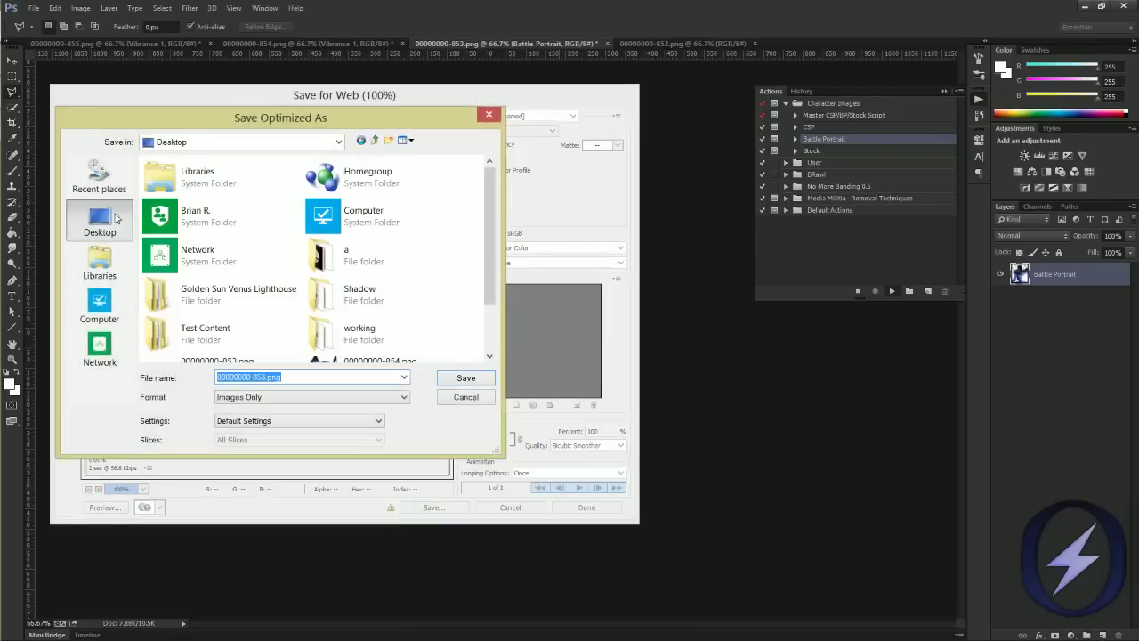
pyautogui.click(363, 381)
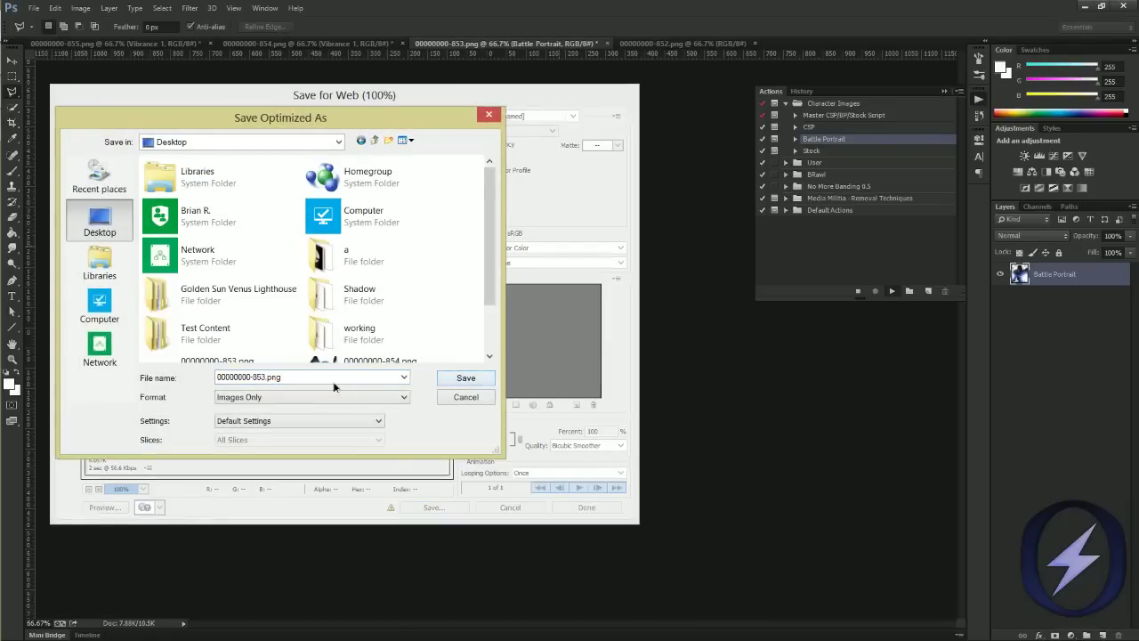
pyautogui.press('Left')
pyautogui.press('Left')
pyautogui.press('Left')
pyautogui.press('Left')
pyautogui.press('Return')
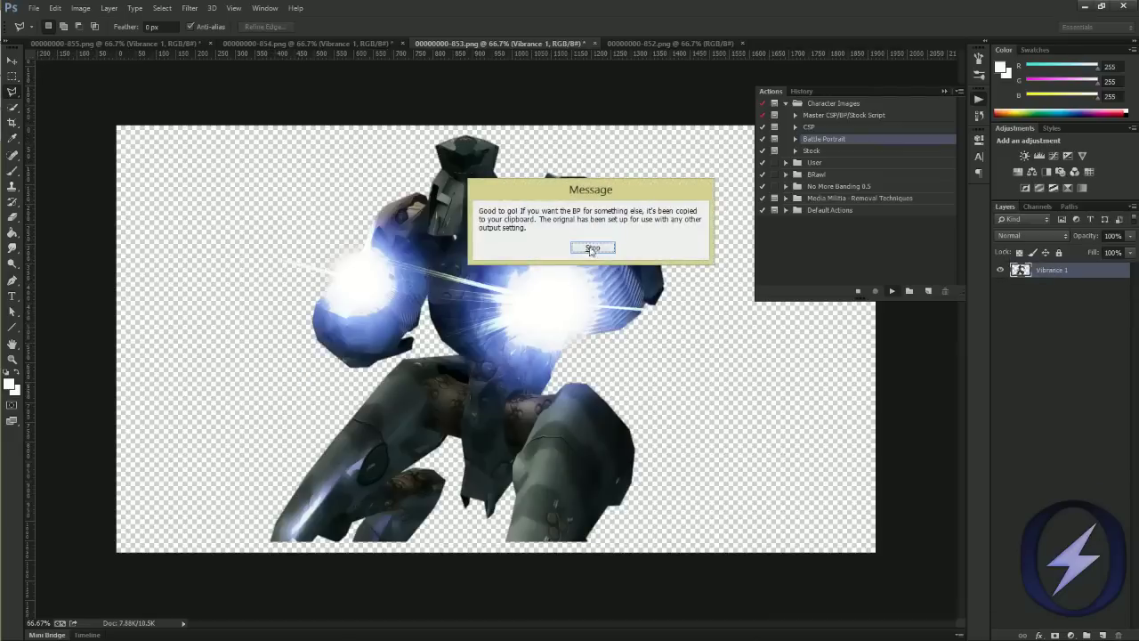
# Stop the script, switch to the magenta 00000000-852.png image, and select Stock.
pyautogui.click(591, 249)
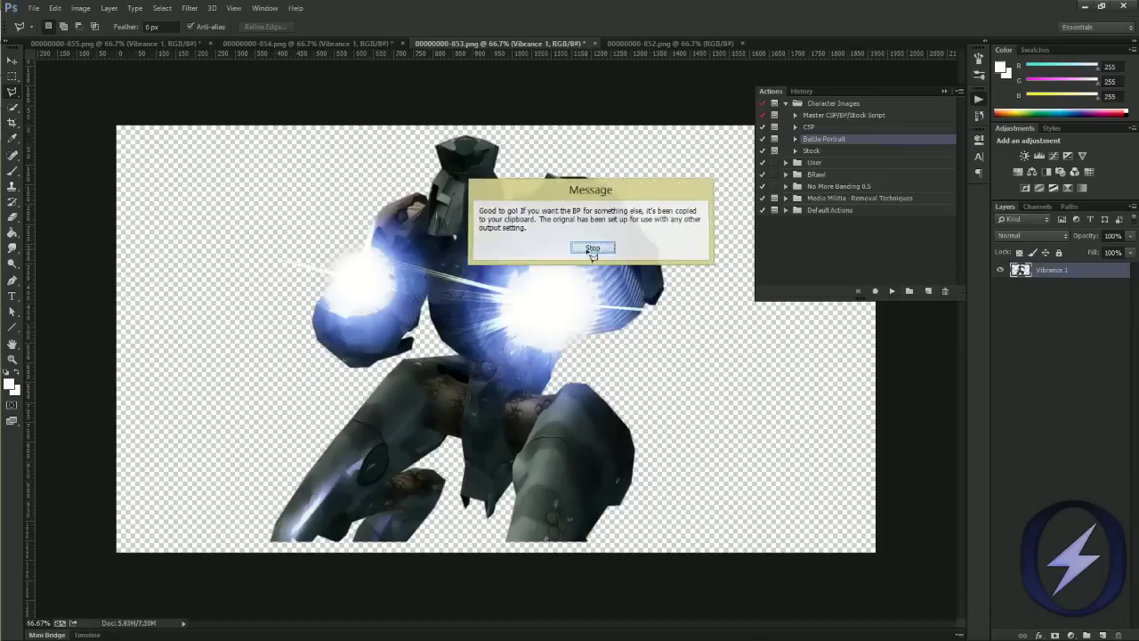
pyautogui.click(660, 44)
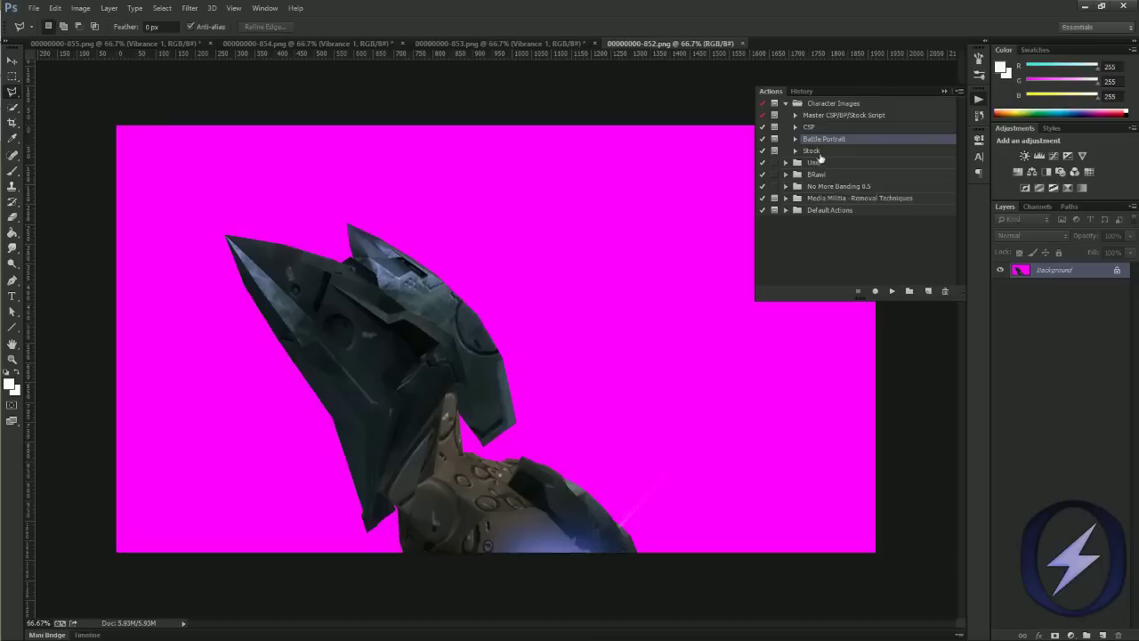
pyautogui.click(813, 151)
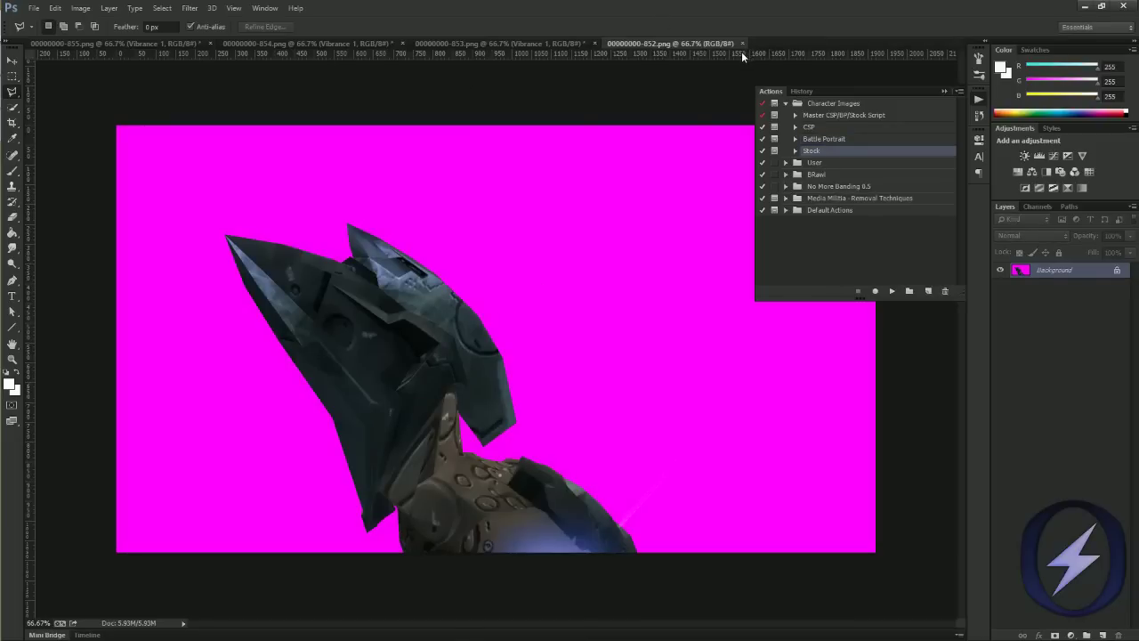
# Delete a stray desktop image, preview the 00000000-855.png portrait, then show the Start screen.
pyautogui.click(1083, 8)
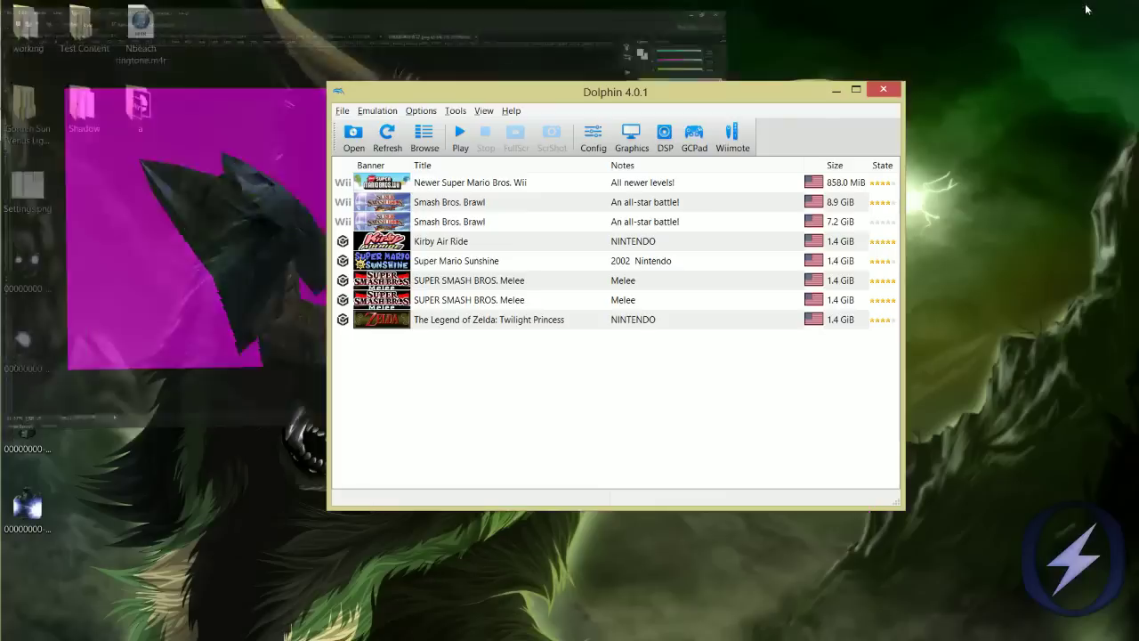
pyautogui.click(42, 270)
pyautogui.click(31, 356)
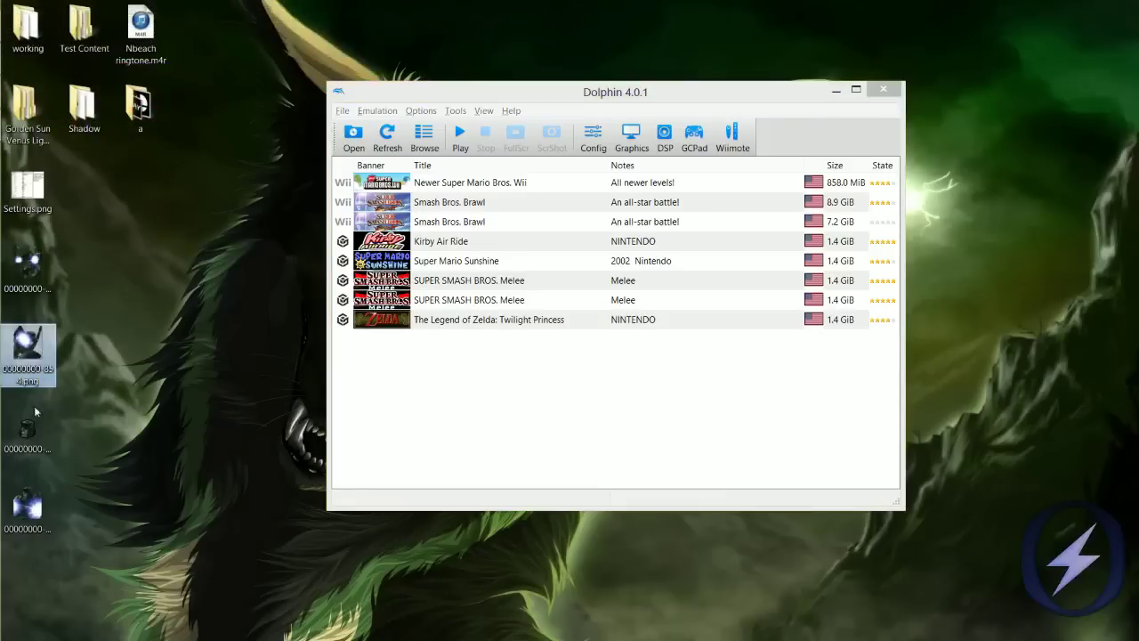
pyautogui.press('Delete')
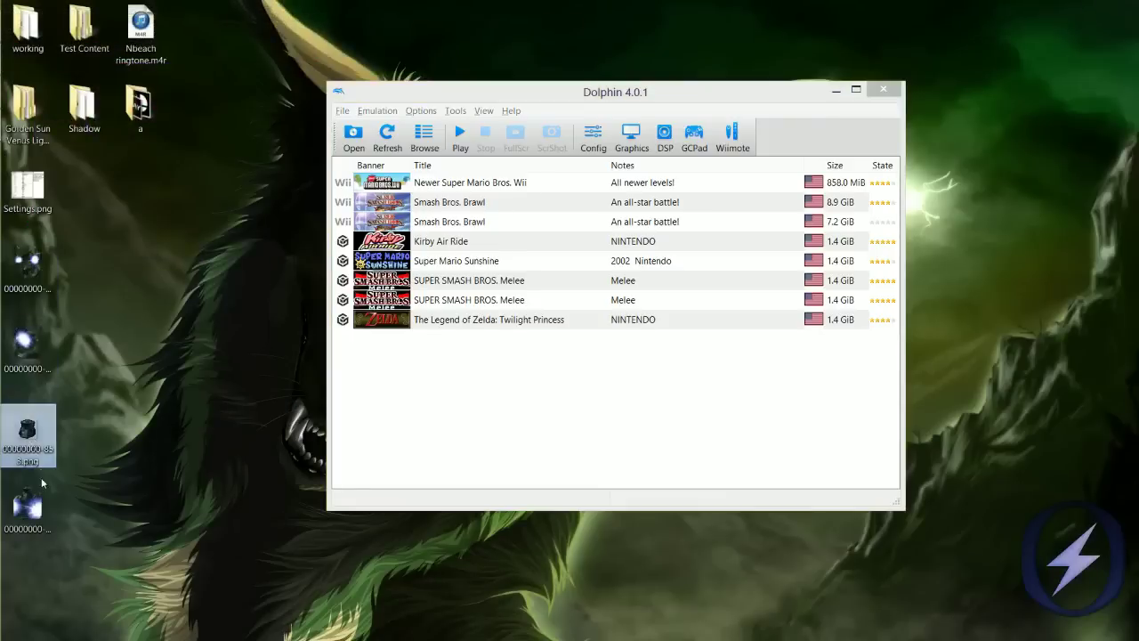
pyautogui.click(36, 278)
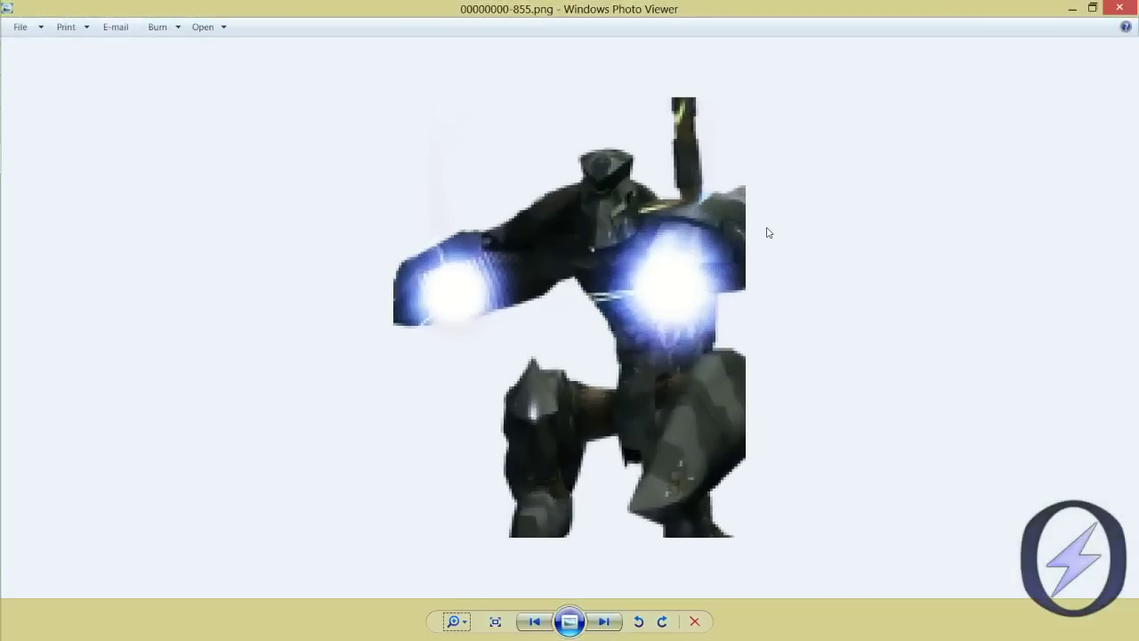
pyautogui.click(1133, 11)
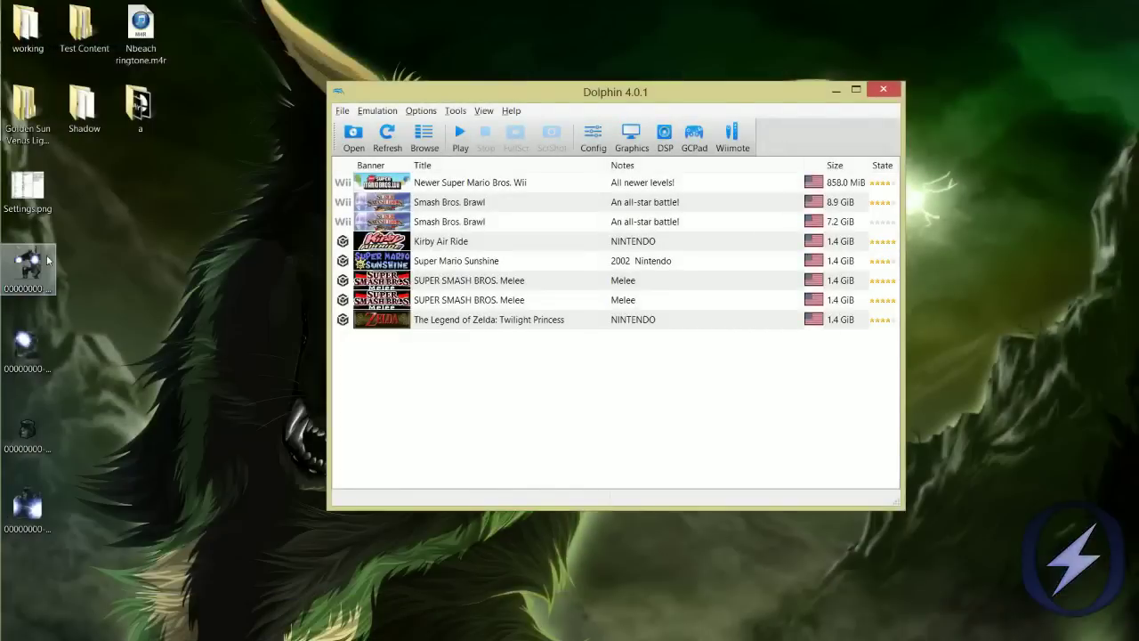
pyautogui.press('super')
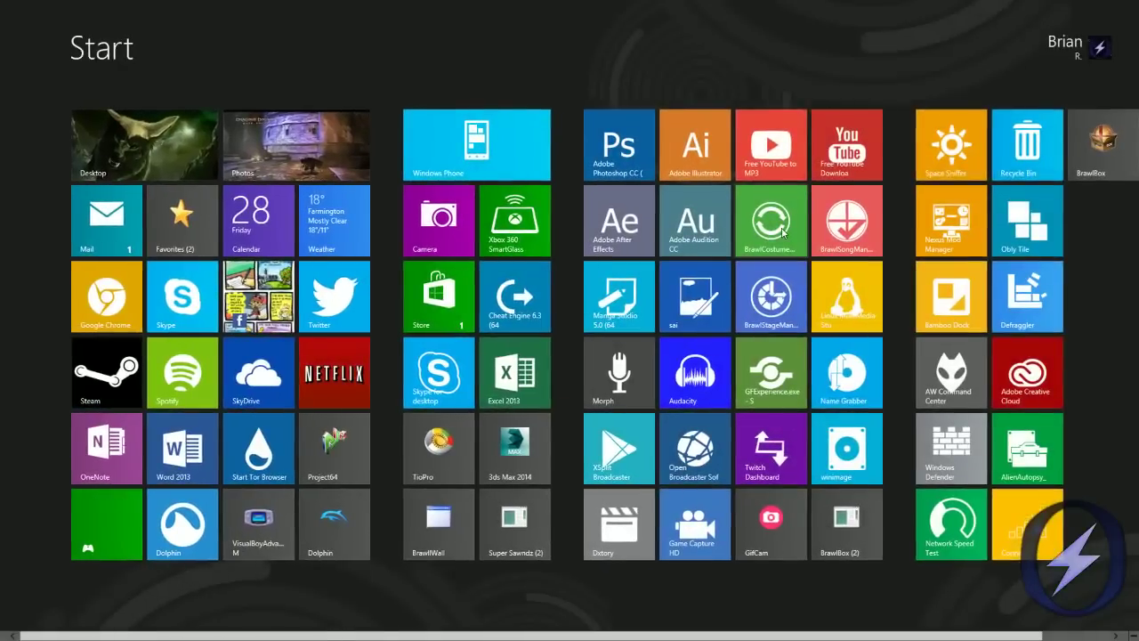
# Launch Brawl Costume Manager and try the Desktop and Test Content fighter folders as directory.
pyautogui.press('super')
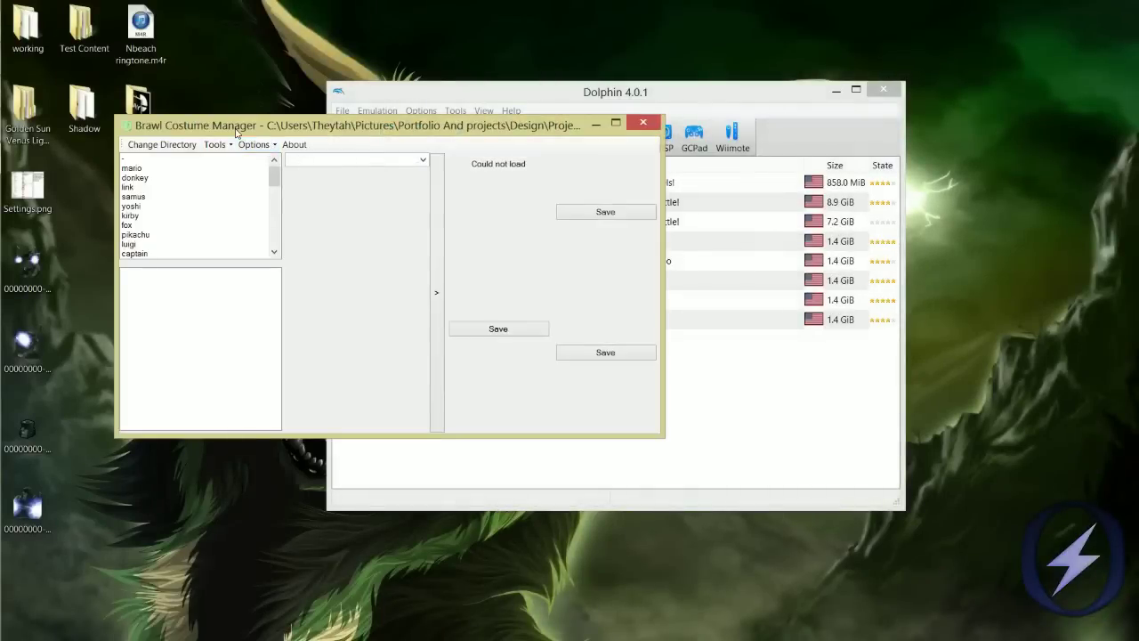
pyautogui.click(252, 144)
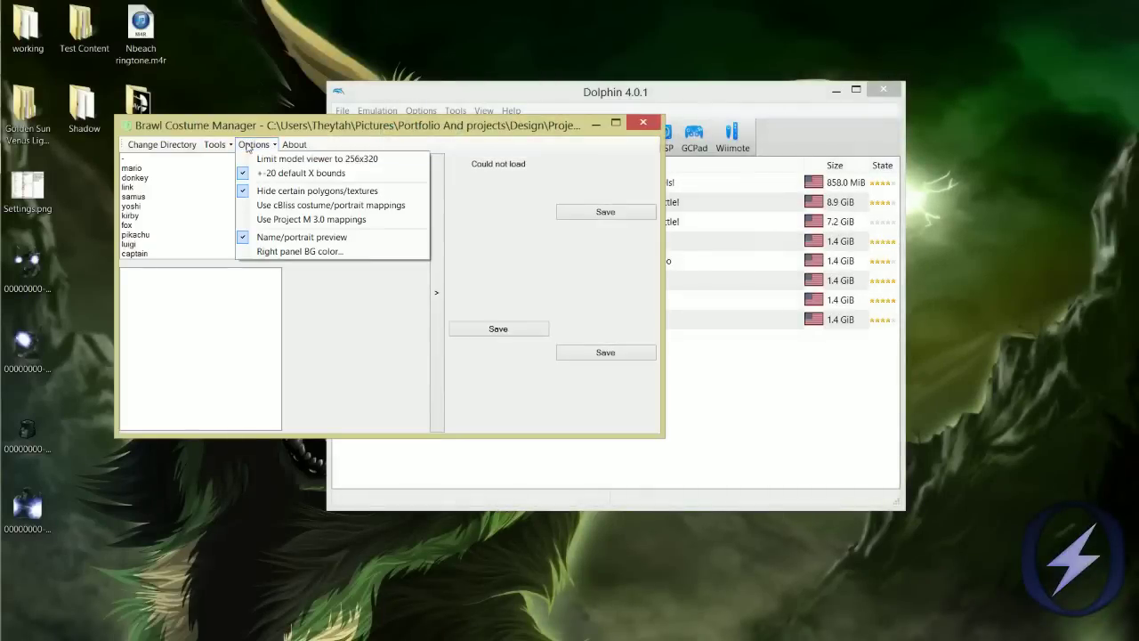
pyautogui.click(158, 145)
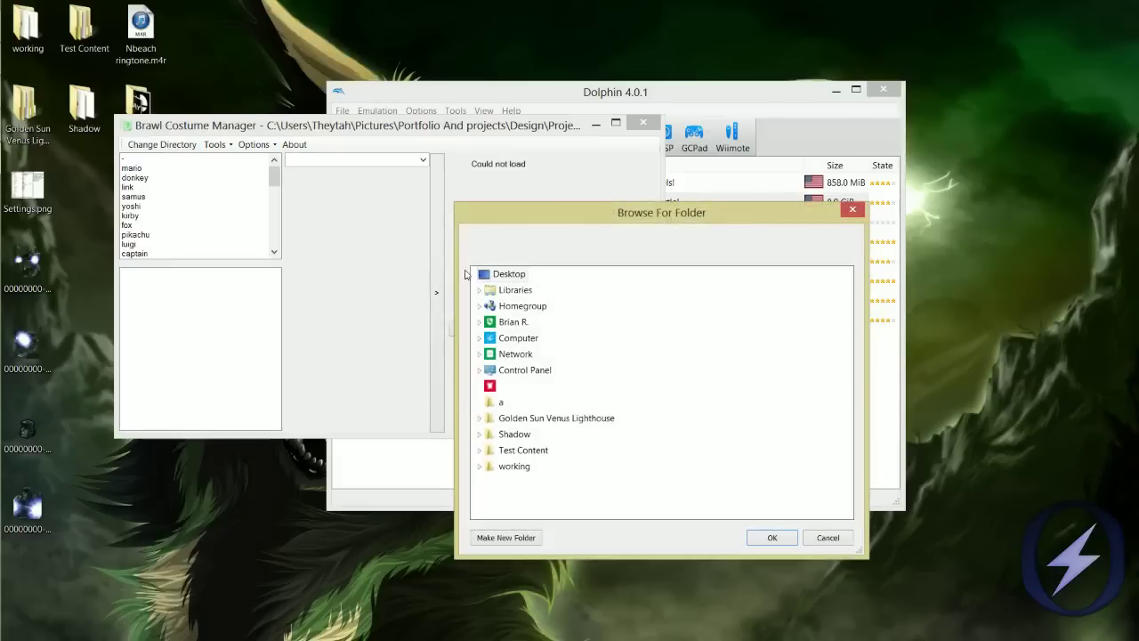
pyautogui.press('Return')
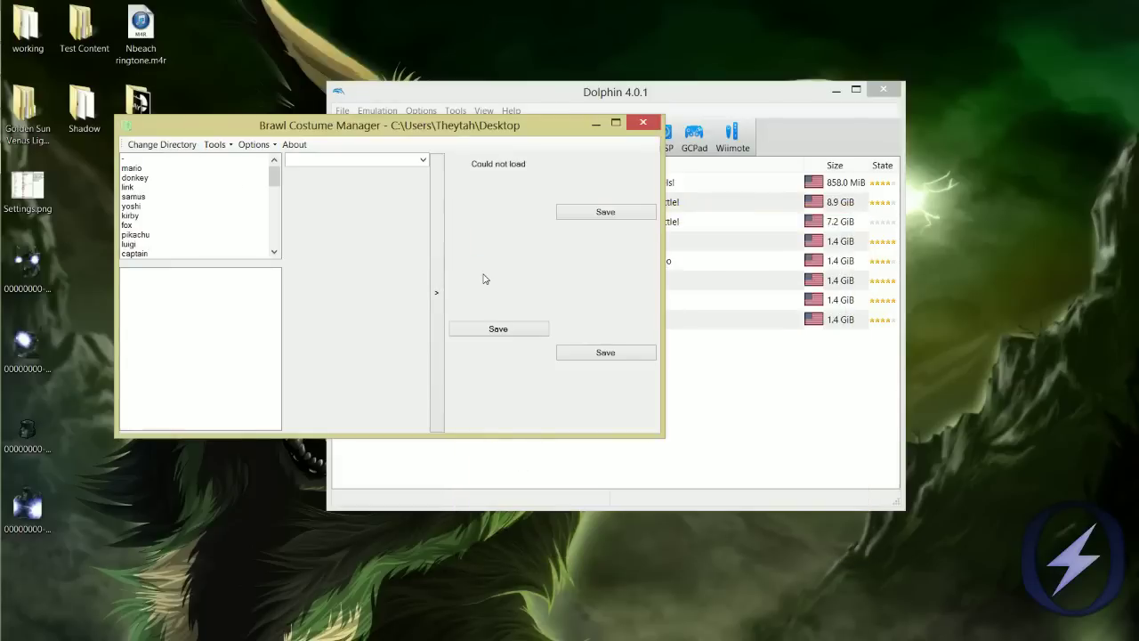
pyautogui.click(177, 143)
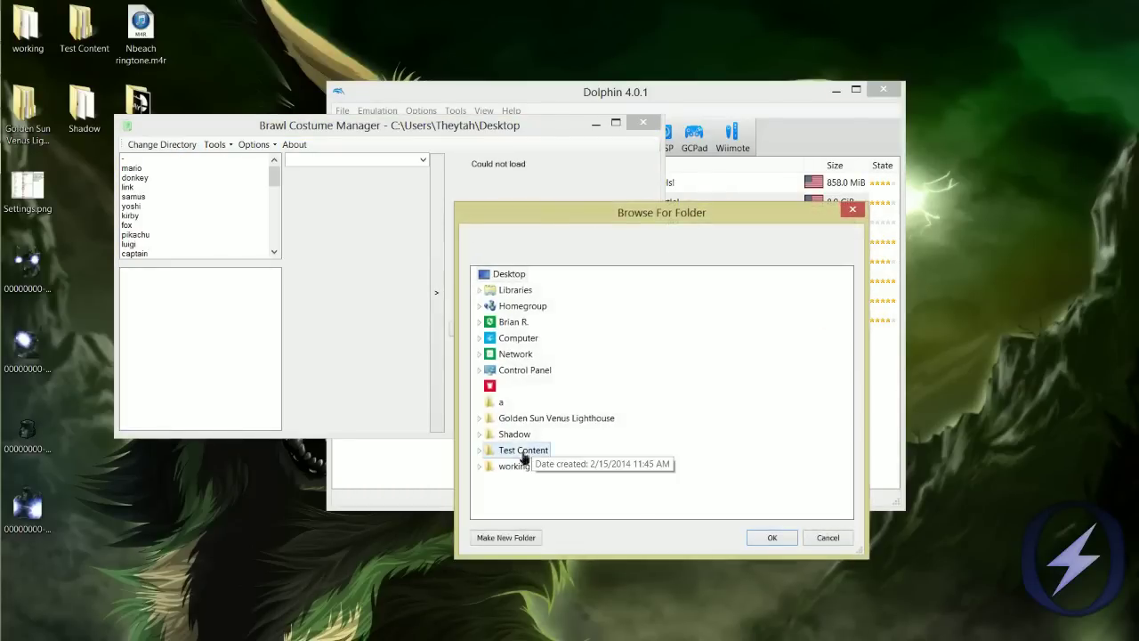
pyautogui.doubleClick(524, 456)
pyautogui.press('Down')
pyautogui.press('Down')
pyautogui.press('Down')
pyautogui.press('Return')
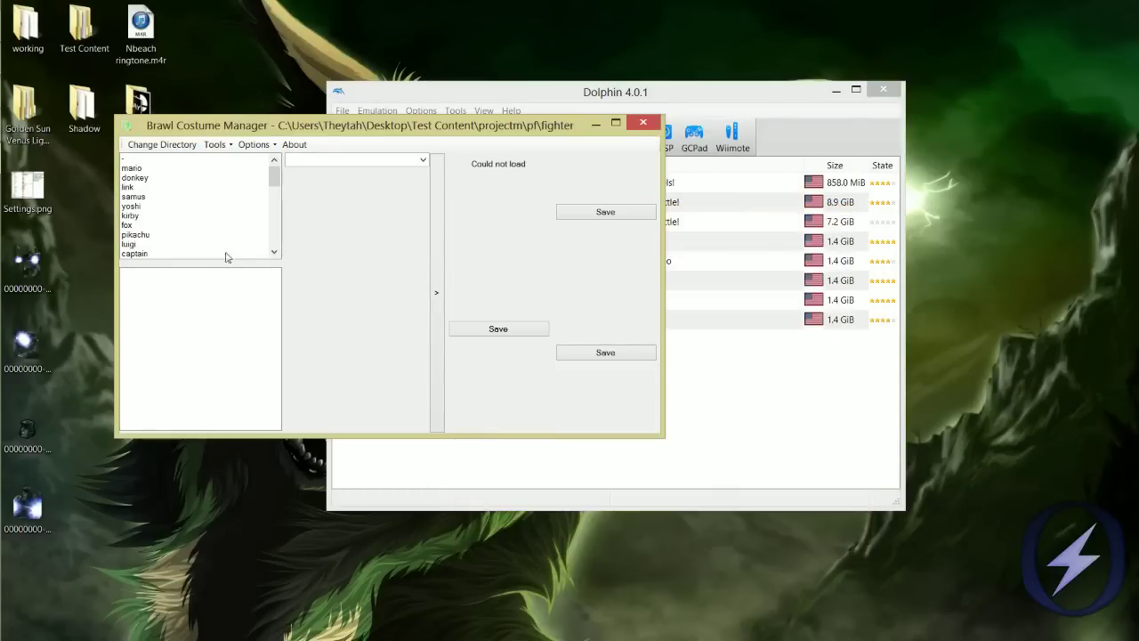
# Set the working directory to OneDrive\Public\Smash Bros Stuff\custom PM build\Play.
pyautogui.click(166, 145)
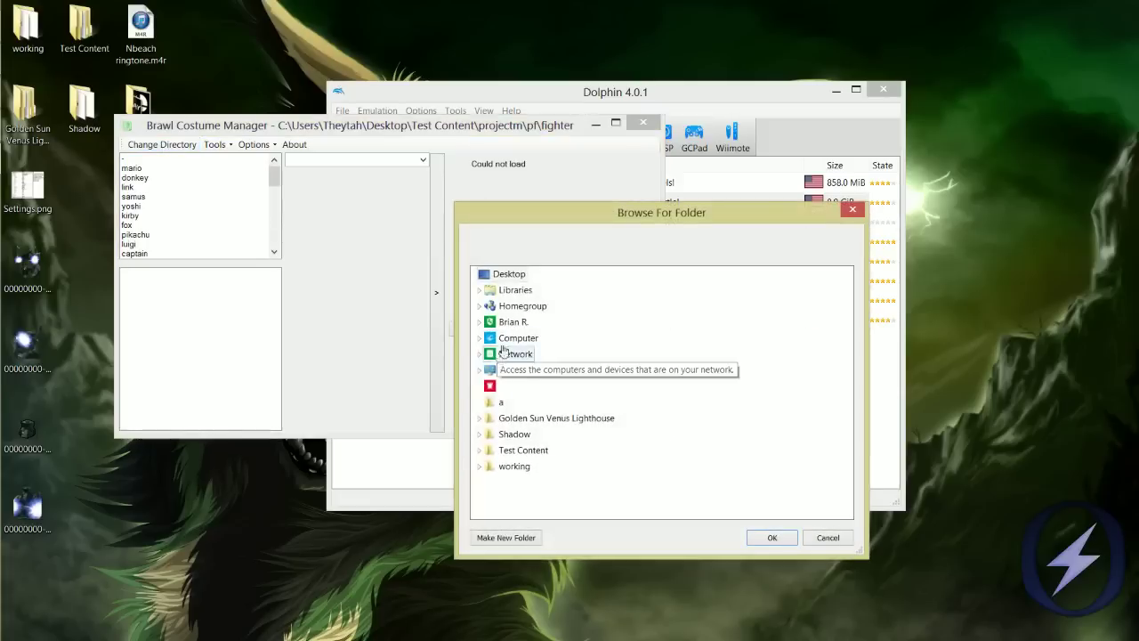
pyautogui.doubleClick(504, 321)
pyautogui.scroll(-4, 584, 426)
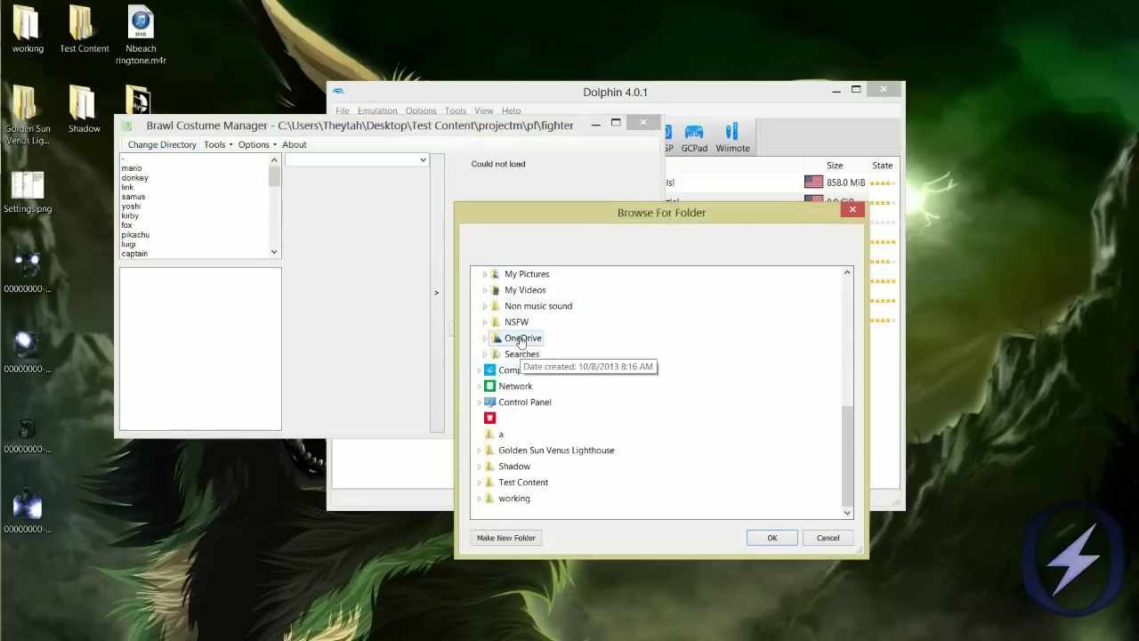
pyautogui.doubleClick(522, 339)
pyautogui.scroll(-1, 561, 394)
pyautogui.doubleClick(525, 354)
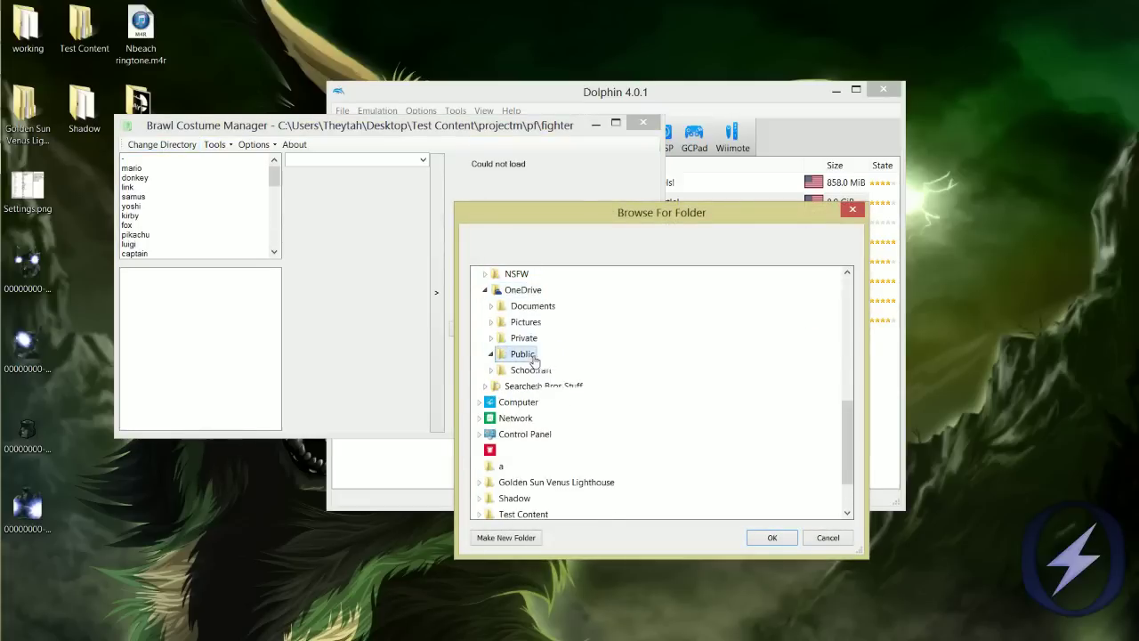
pyautogui.doubleClick(545, 386)
pyautogui.doubleClick(570, 449)
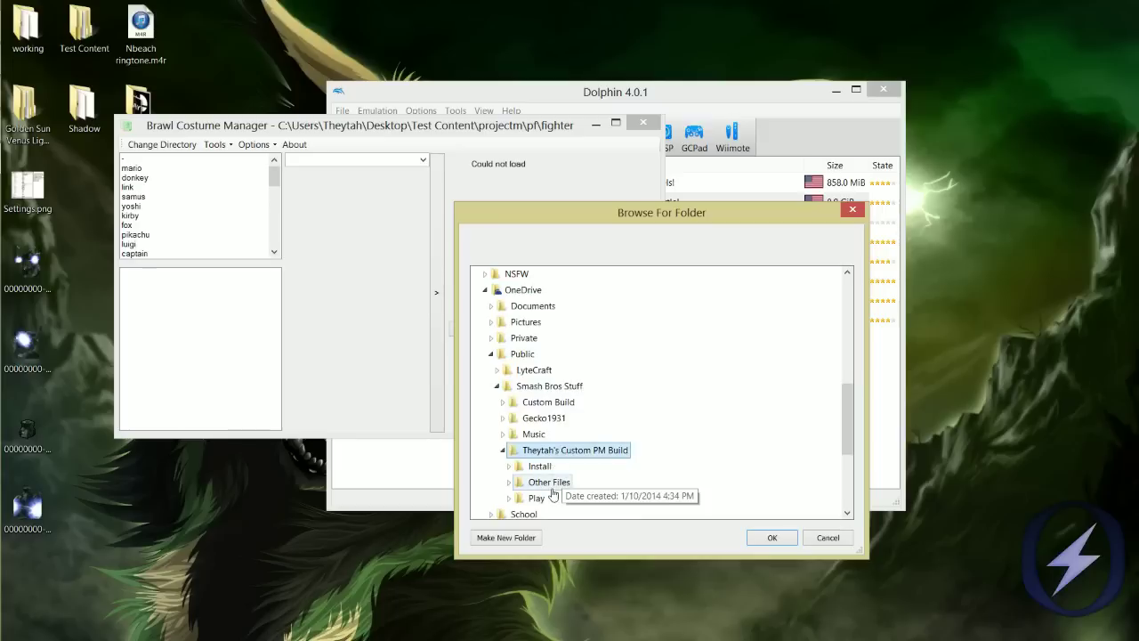
pyautogui.doubleClick(536, 497)
pyautogui.click(766, 539)
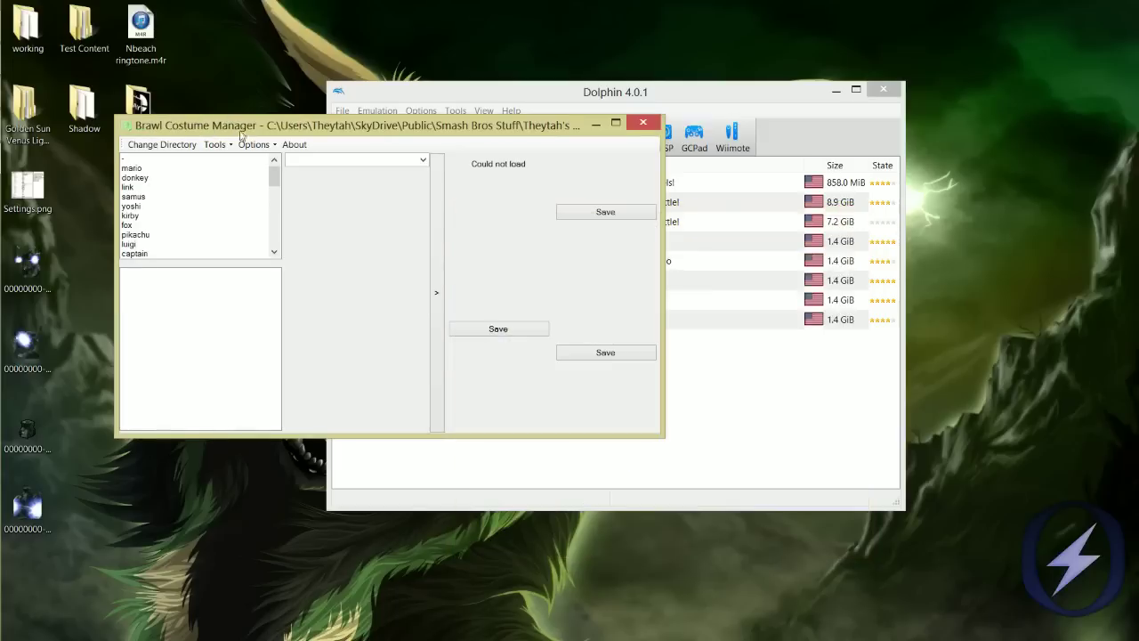
# Open Lucario's fitlucario01.pac (Deoxys) costume in the character list.
pyautogui.click(253, 144)
pyautogui.click(302, 220)
pyautogui.moveTo(274, 176); pyautogui.dragTo(278, 208)
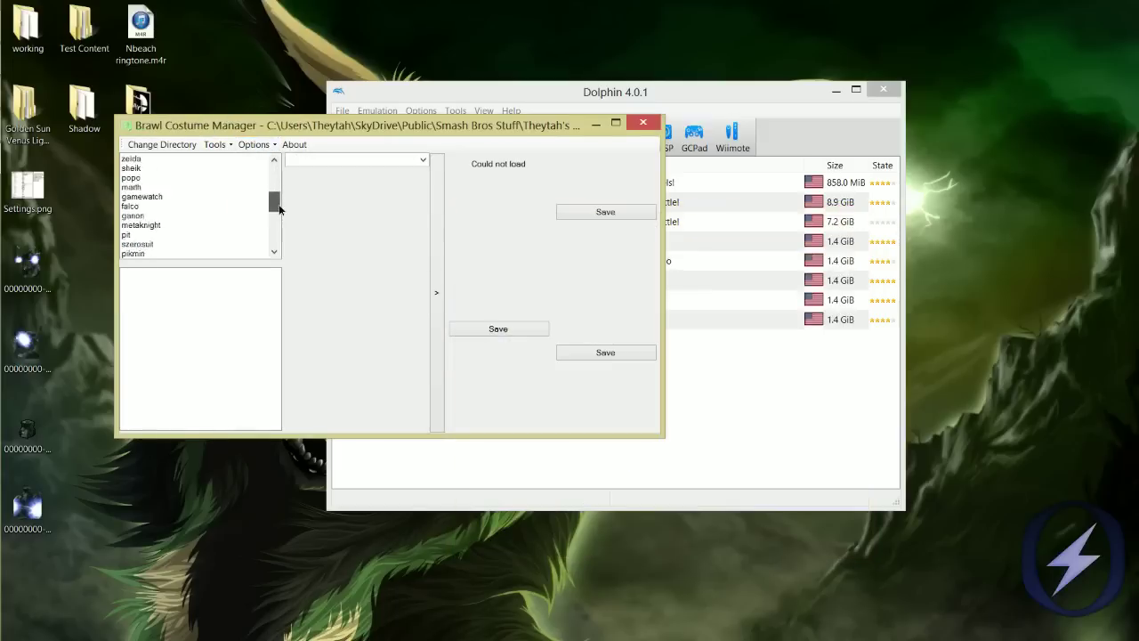
pyautogui.scroll(-4, 178, 213)
pyautogui.click(147, 217)
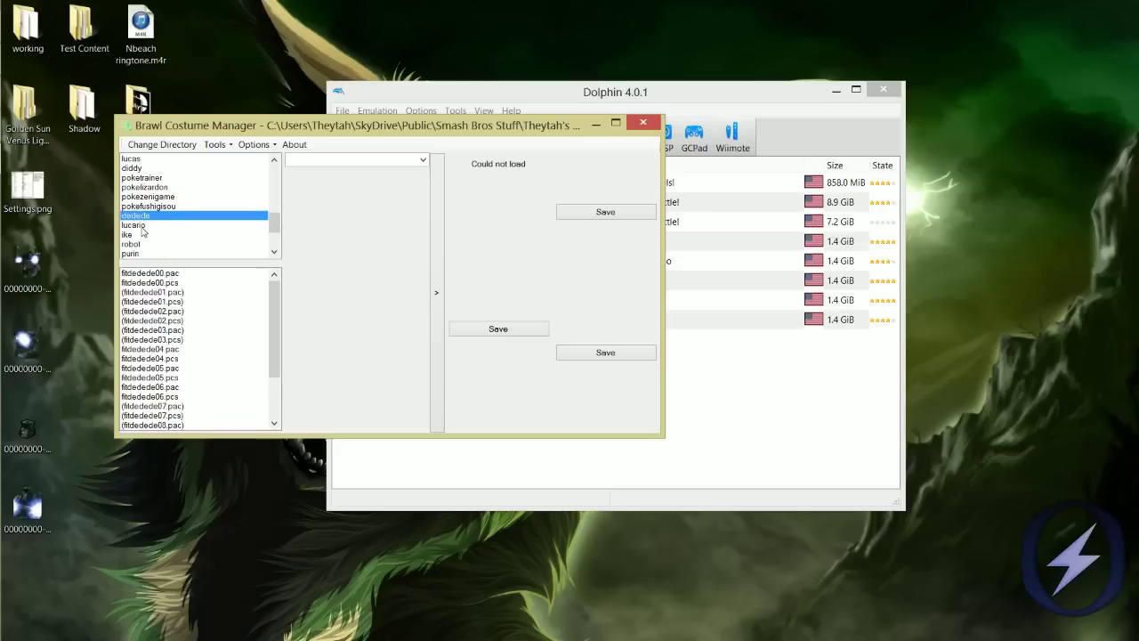
pyautogui.click(143, 226)
pyautogui.click(164, 293)
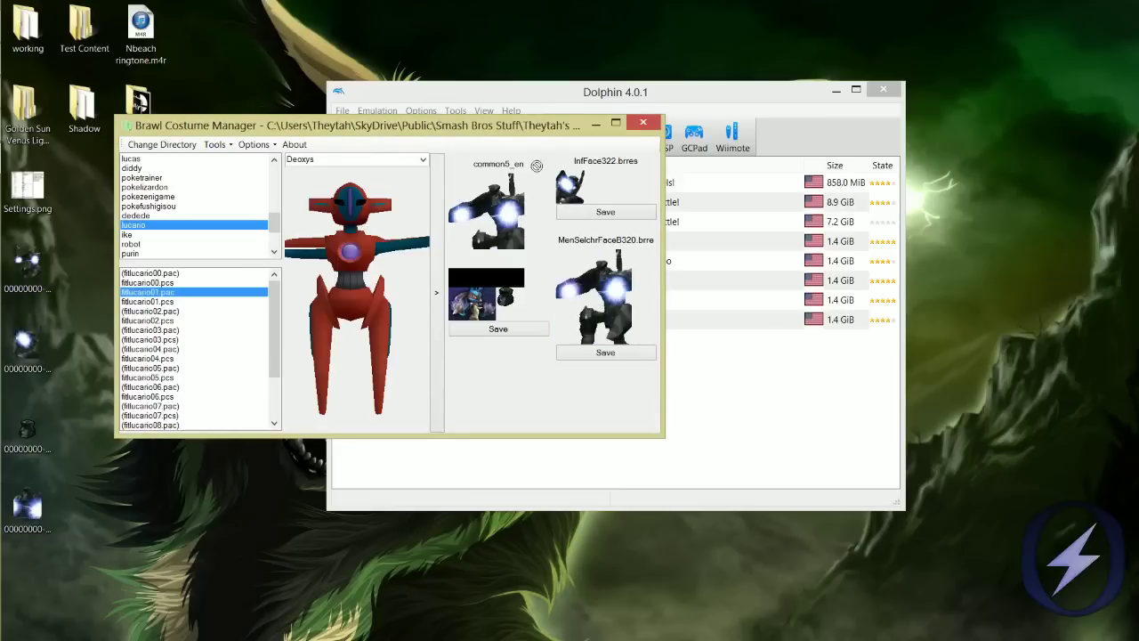
# Save the robot images to the InfFace322 and common5_en portraits.
pyautogui.click(567, 217)
pyautogui.click(530, 331)
pyautogui.click(18, 623)
pyautogui.press('super')
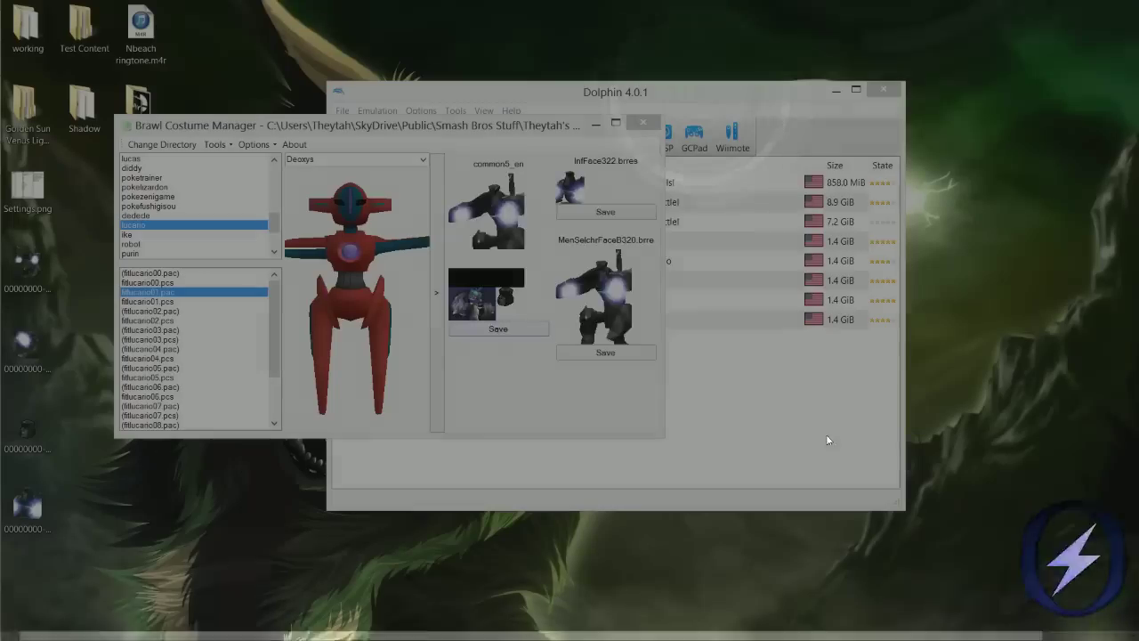
# Open the sd.raw disk image in WinImage.
pyautogui.click(520, 445)
pyautogui.click(258, 37)
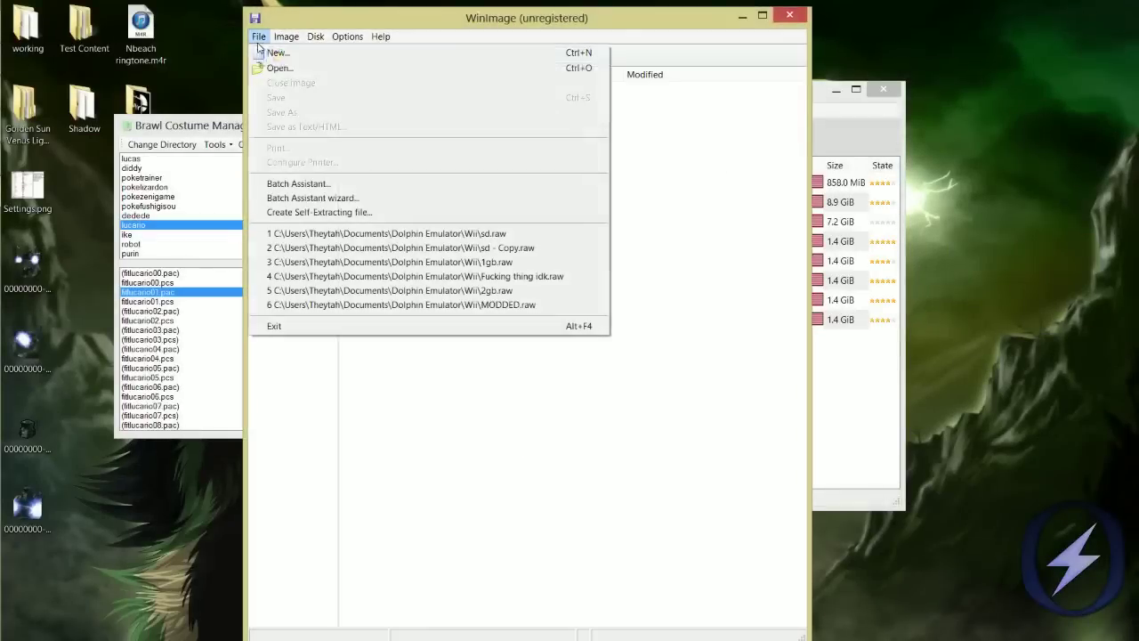
pyautogui.click(280, 68)
pyautogui.doubleClick(450, 241)
# Delete all eight files from the sd.raw image root.
pyautogui.click(286, 37)
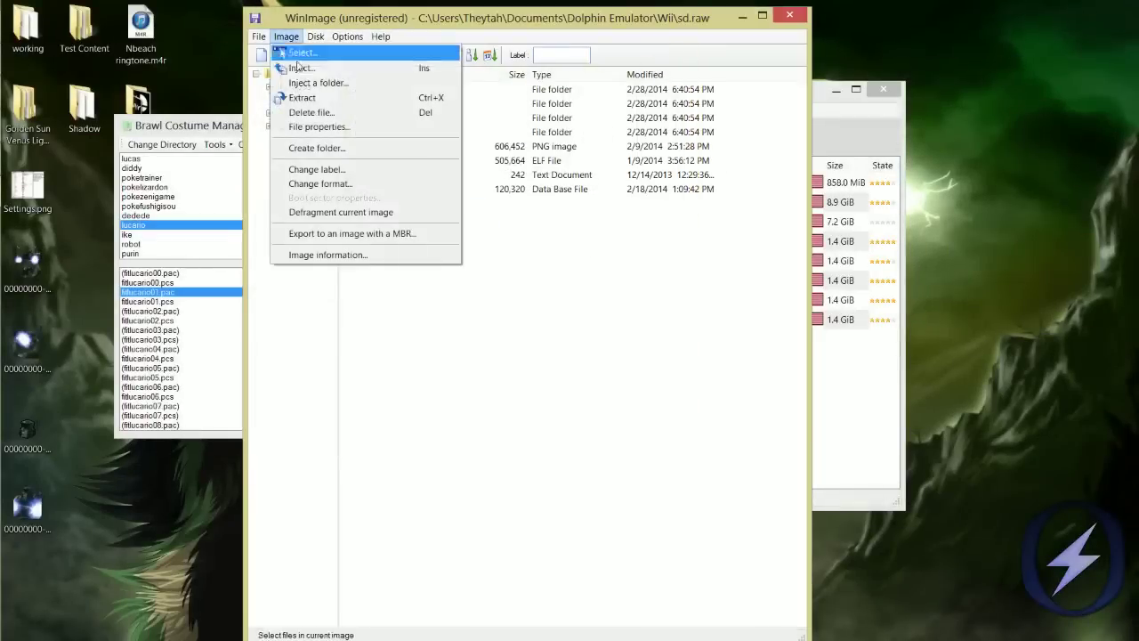
pyautogui.click(311, 83)
pyautogui.click(829, 536)
pyautogui.moveTo(579, 387); pyautogui.dragTo(294, 94)
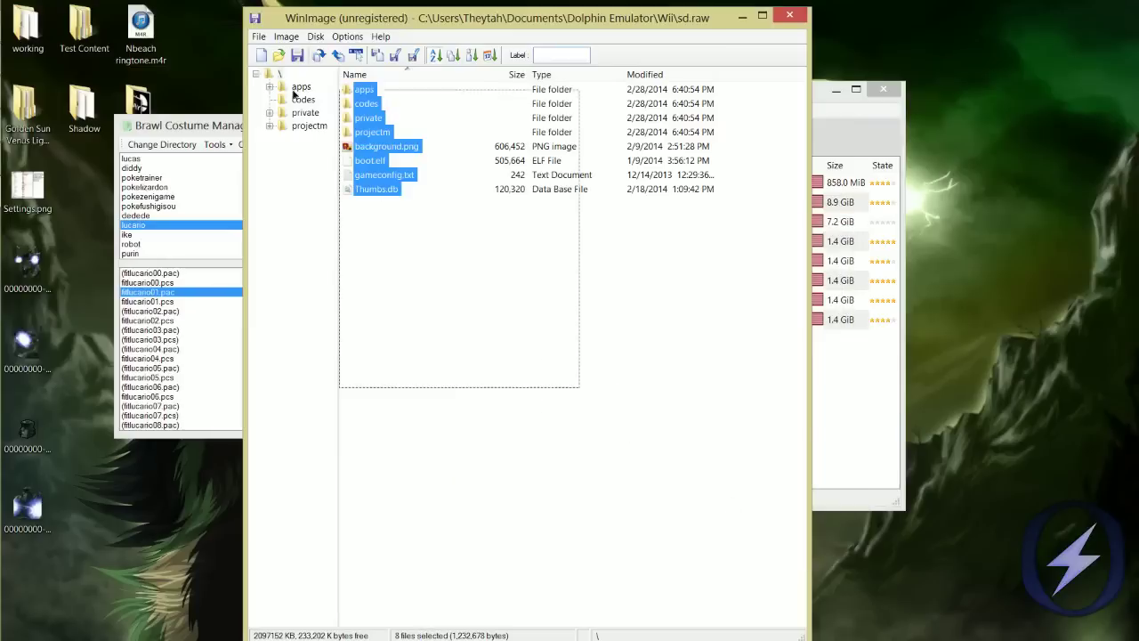
pyautogui.press('Delete')
pyautogui.click(598, 388)
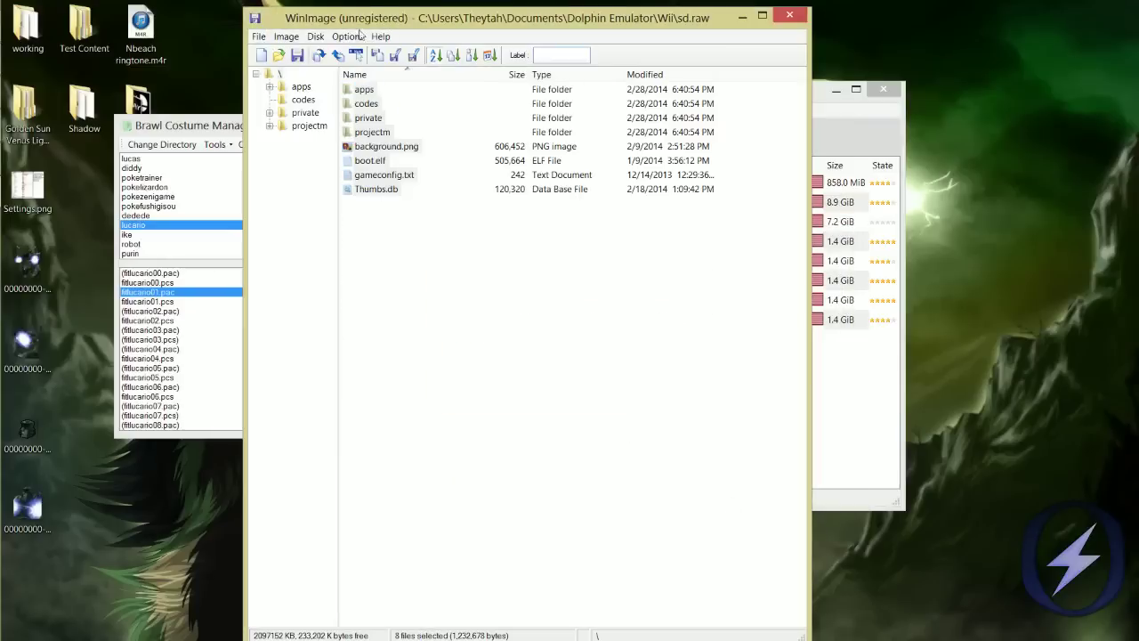
# Inject the custom PM build's Play folder, all 1285 files, into sd.raw.
pyautogui.click(285, 36)
pyautogui.click(311, 82)
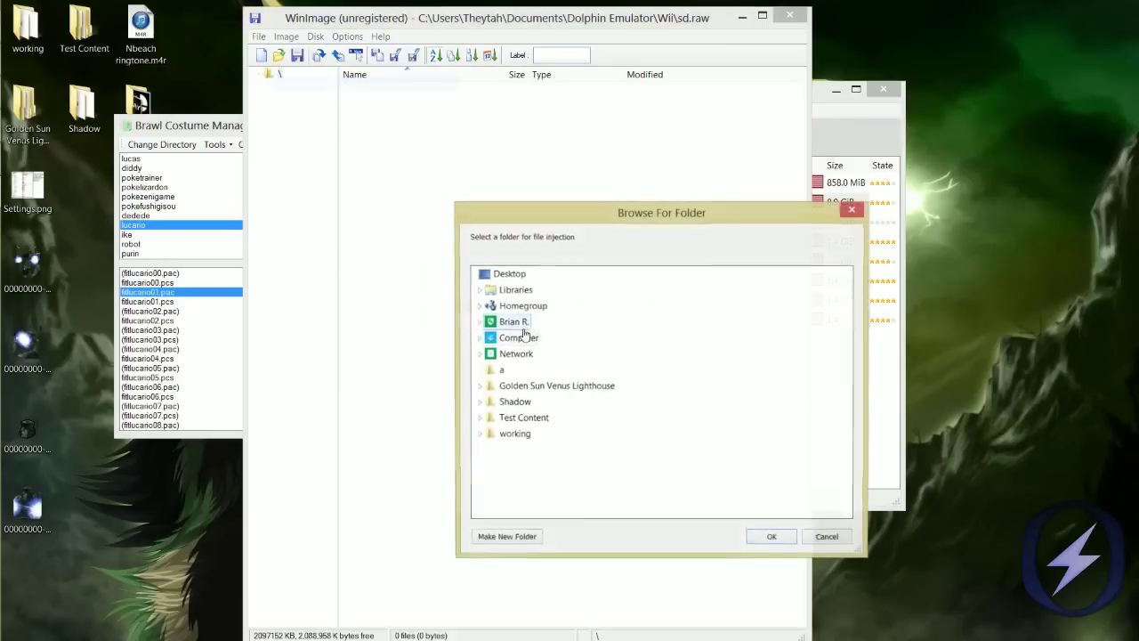
pyautogui.click(501, 417)
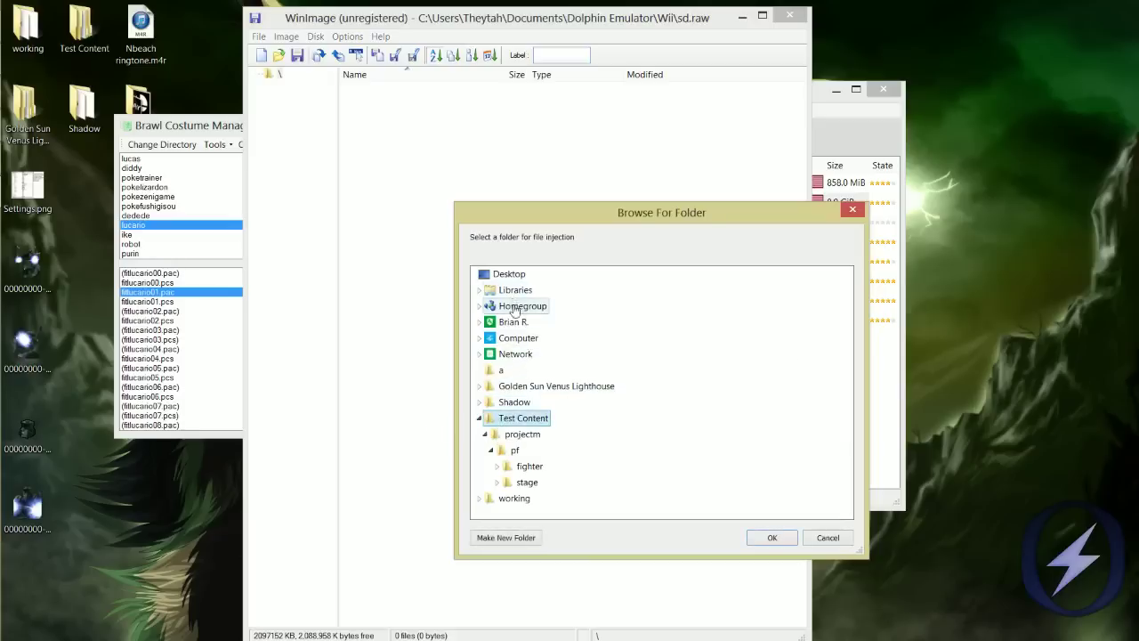
pyautogui.click(513, 321)
pyautogui.scroll(-5, 560, 364)
pyautogui.click(518, 370)
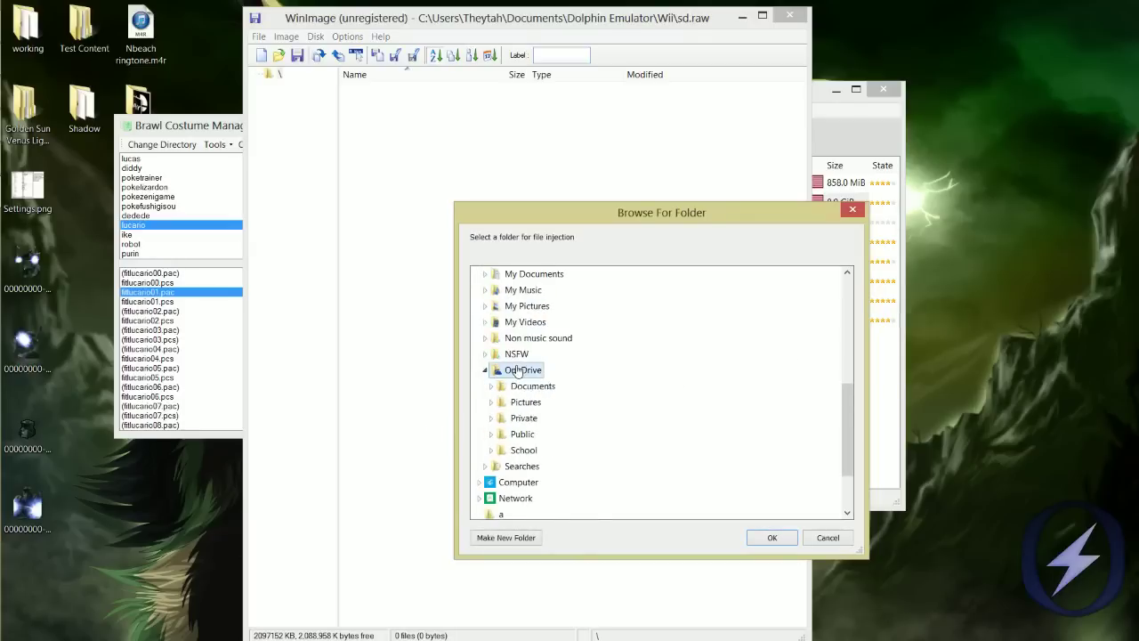
pyautogui.click(525, 433)
pyautogui.click(544, 466)
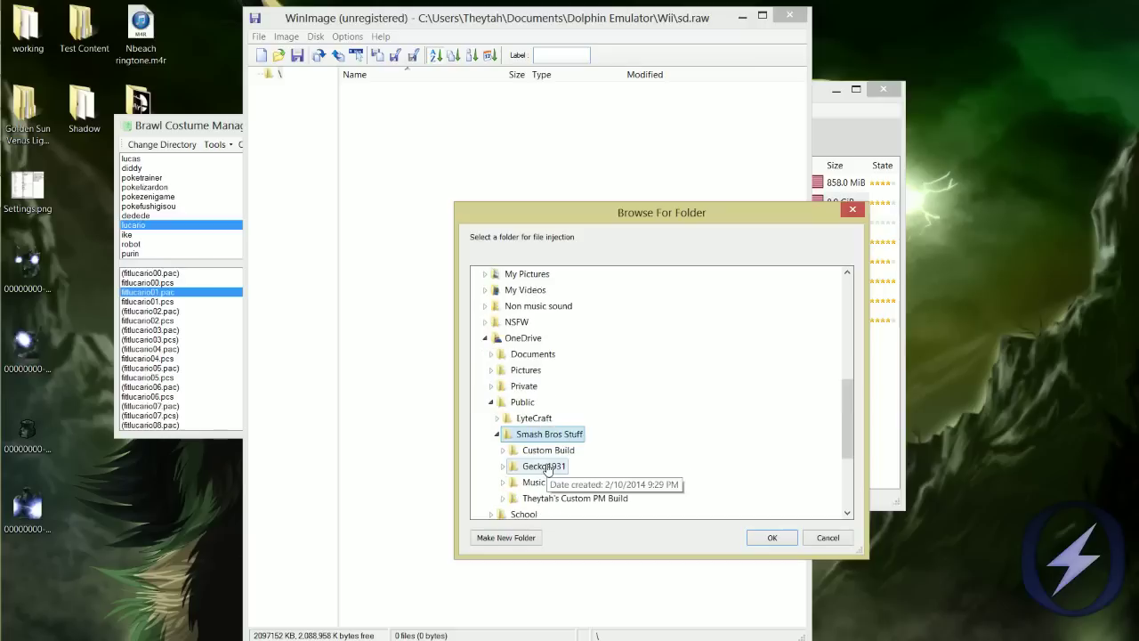
pyautogui.click(532, 497)
pyautogui.click(532, 499)
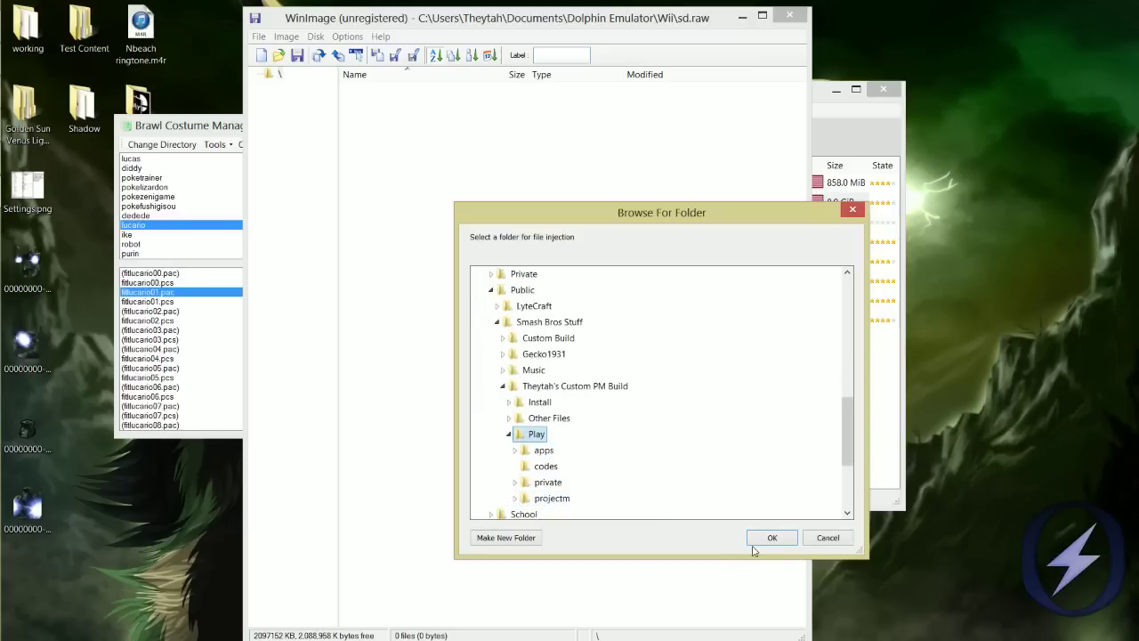
pyautogui.click(749, 539)
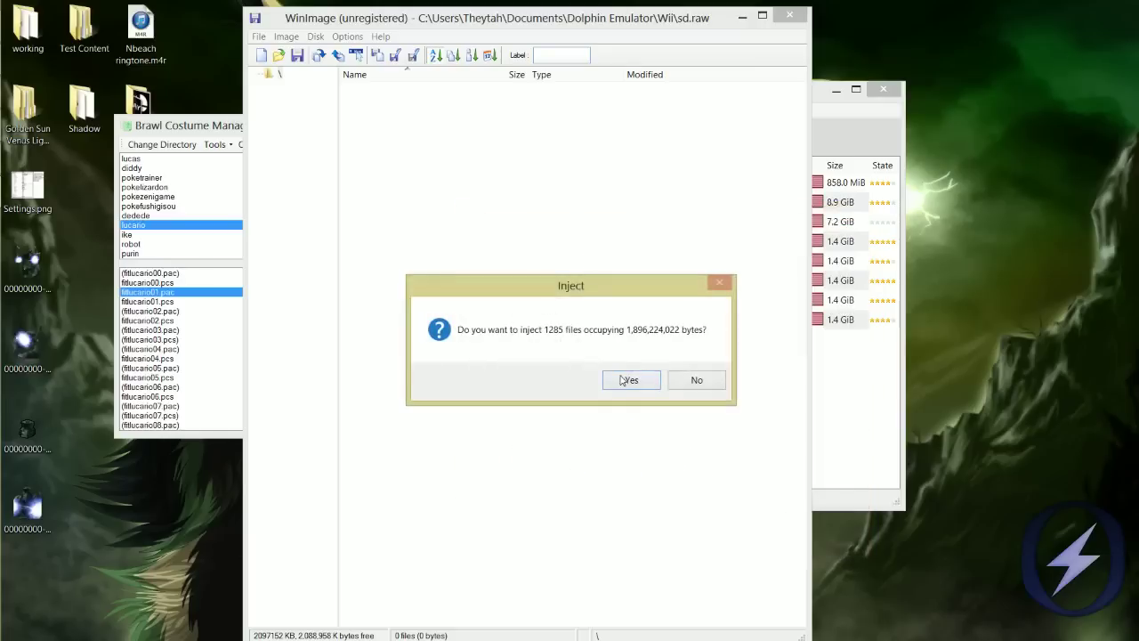
pyautogui.click(628, 380)
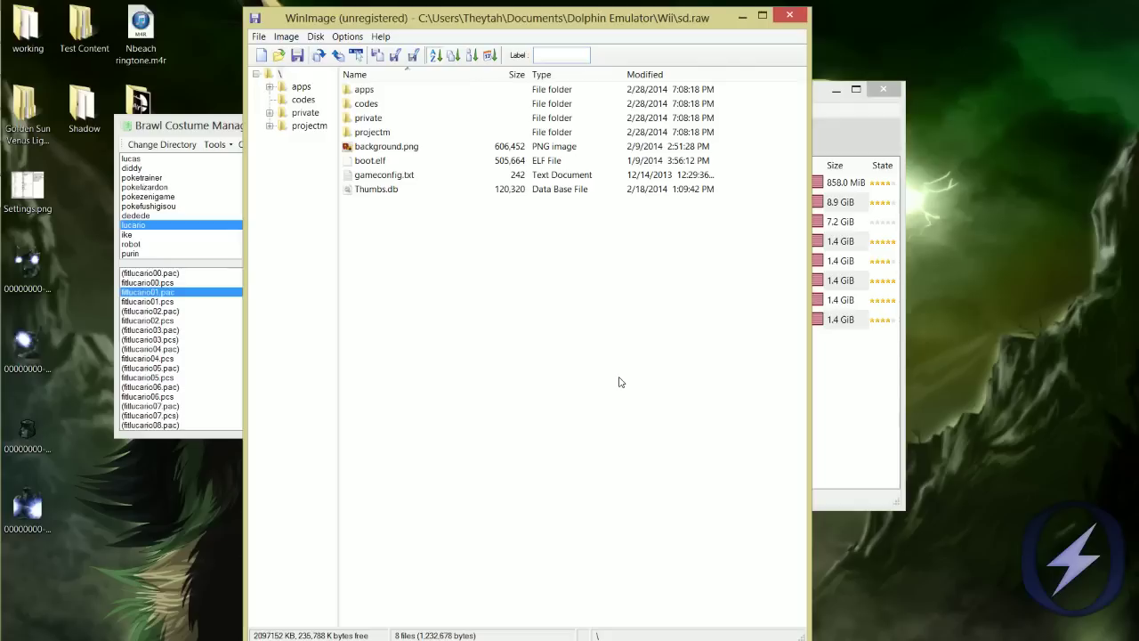
# Inject the Test Content folder into sd.raw, replacing all existing files like fitlucario00.pcs, then close WinImage.
pyautogui.click(286, 35)
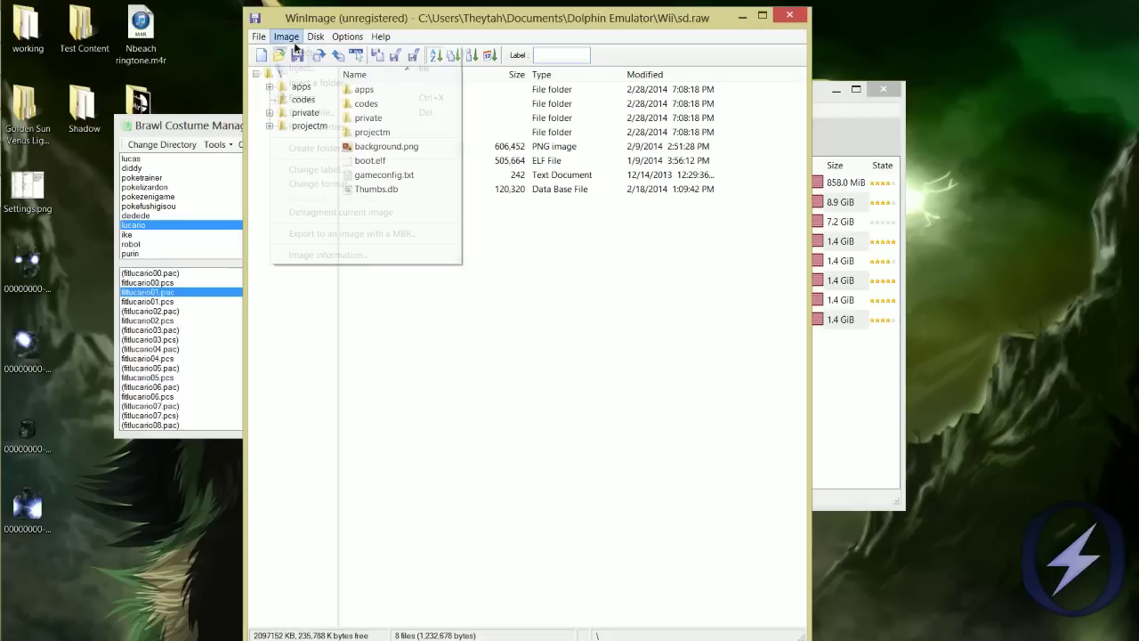
pyautogui.click(303, 80)
pyautogui.click(519, 415)
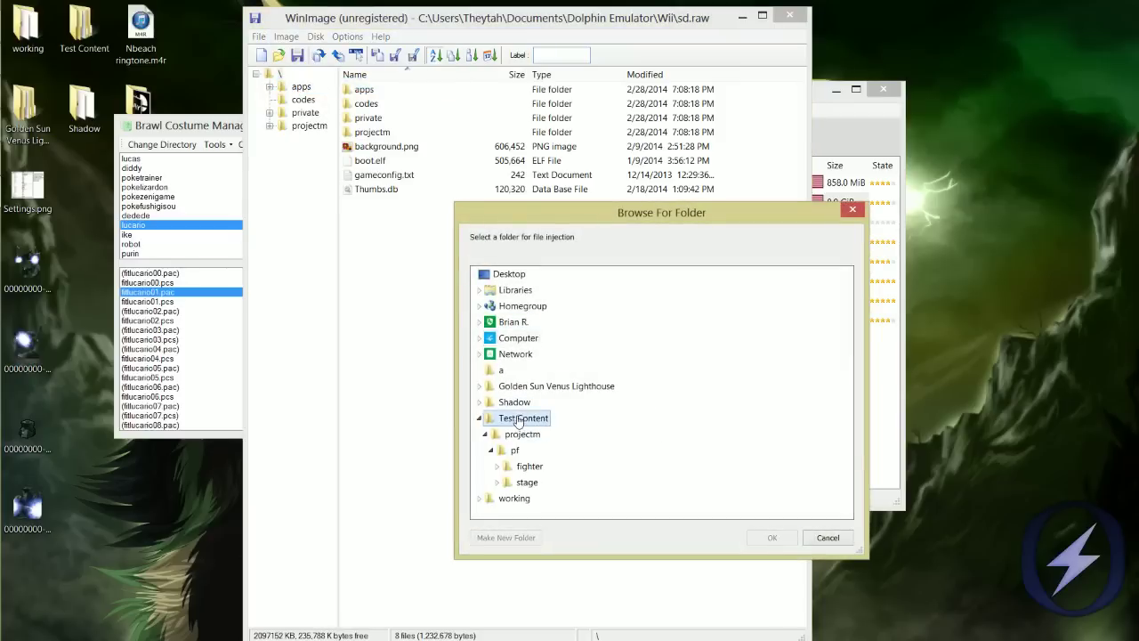
pyautogui.press('Return')
pyautogui.click(595, 386)
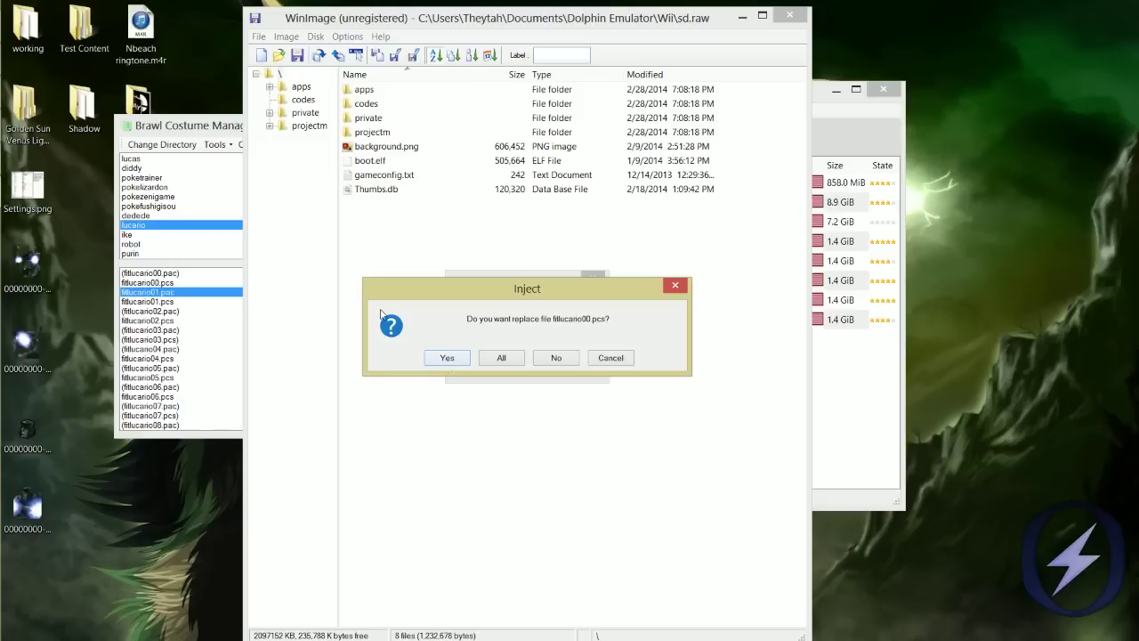
pyautogui.click(487, 358)
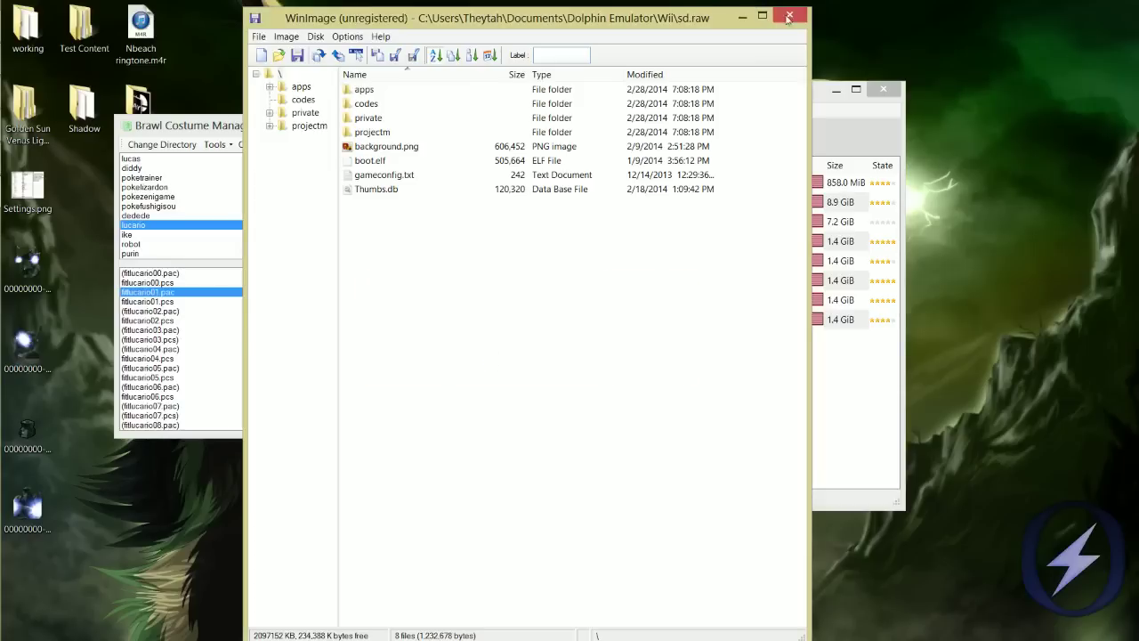
pyautogui.click(788, 17)
# Load and launch the game in Dolphin.
pyautogui.click(18, 100)
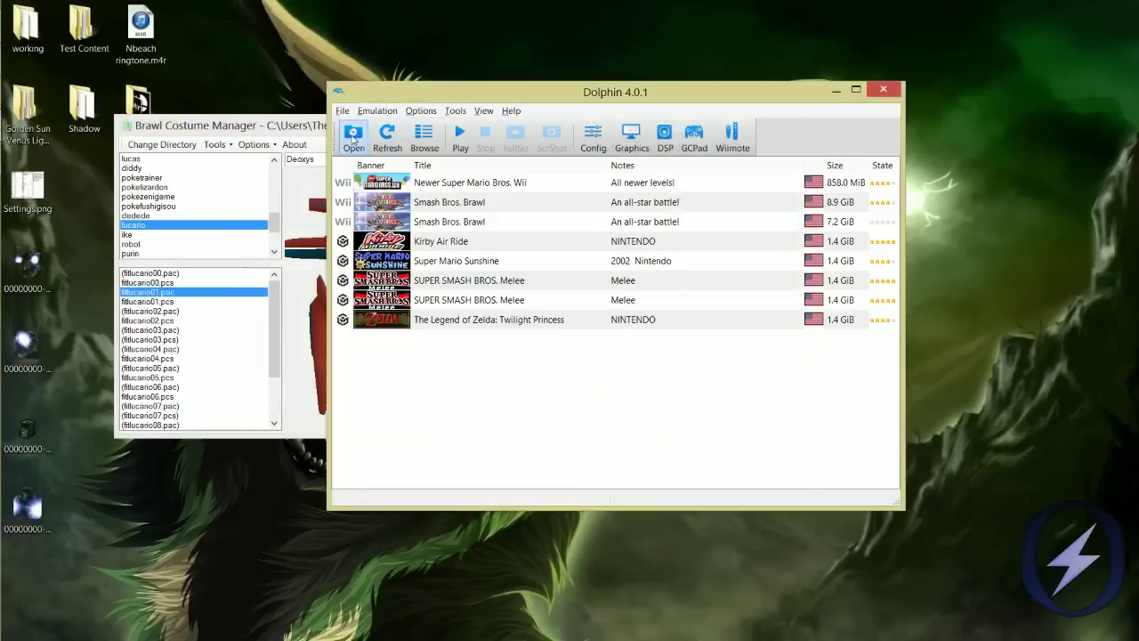
pyautogui.click(353, 136)
pyautogui.doubleClick(494, 223)
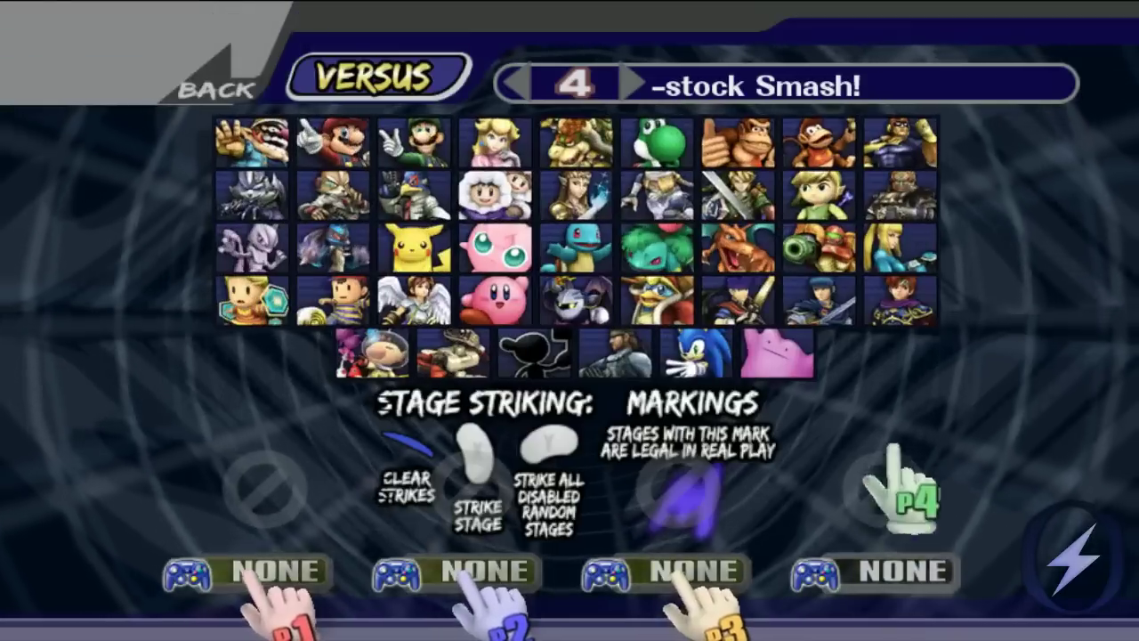
# Pick Lucario for player 4 on the character select screen.
pyautogui.press('Left')
pyautogui.press('Up')
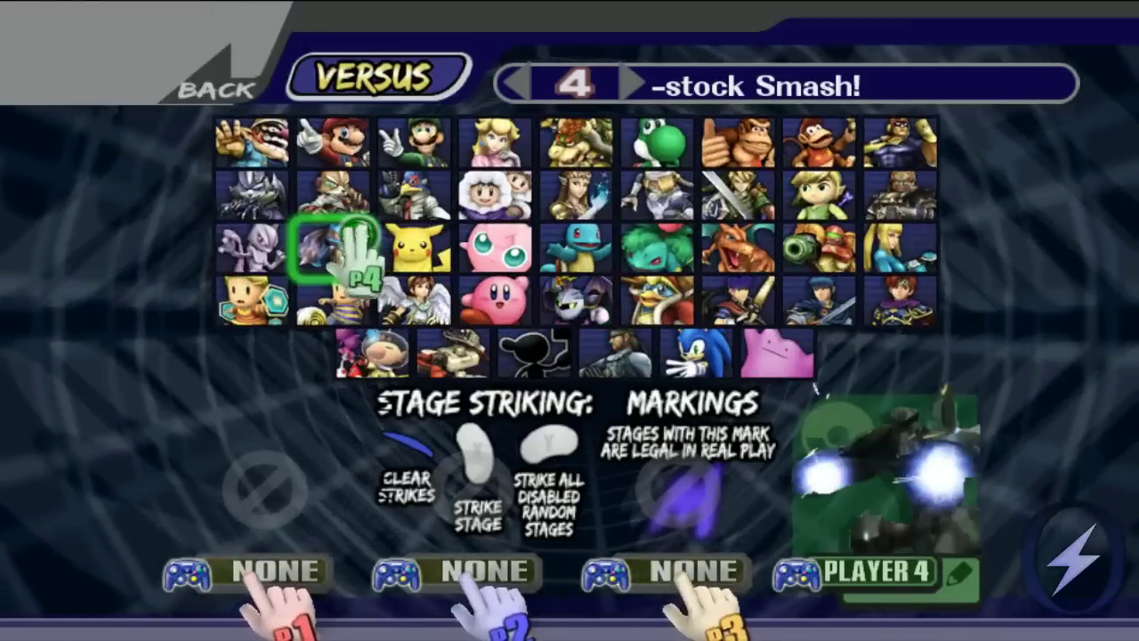
pyautogui.press('Return')
pyautogui.press('Right')
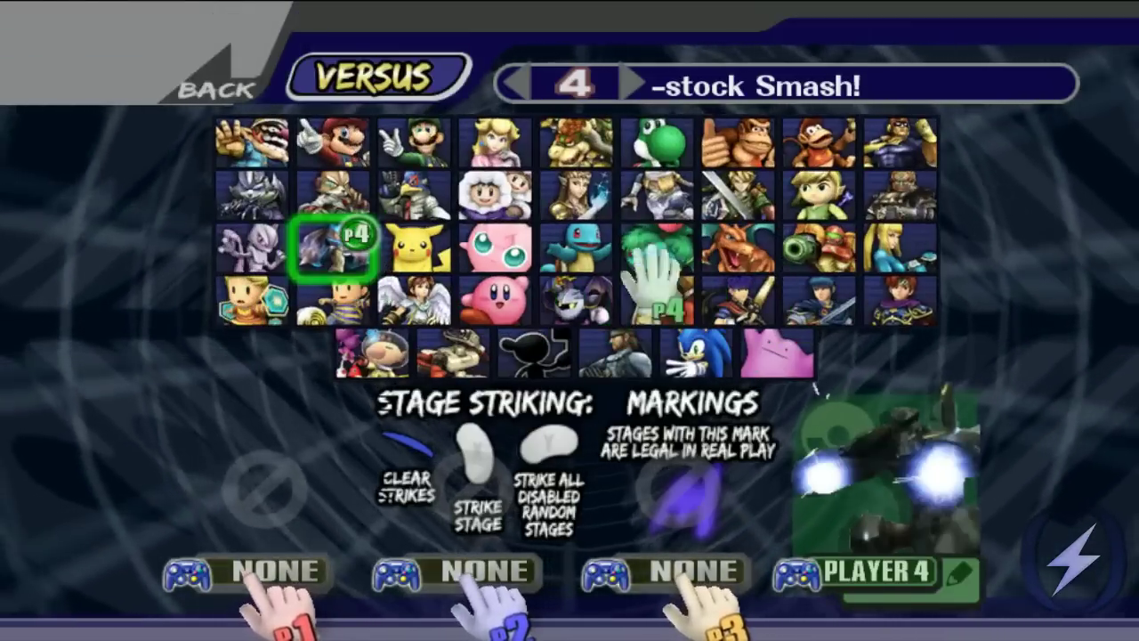
pyautogui.press('Down')
pyautogui.press('Up')
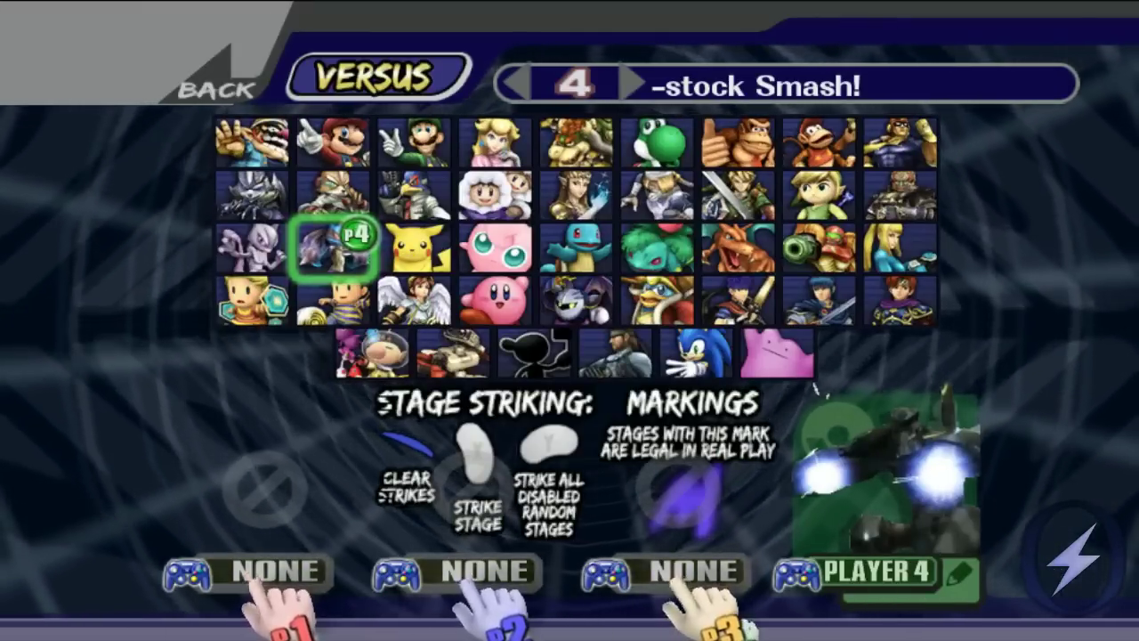
# Switch the match rules to timed mode and proceed to stage select.
pyautogui.press('Up')
pyautogui.press('Return')
pyautogui.press('Right')
pyautogui.press('Escape')
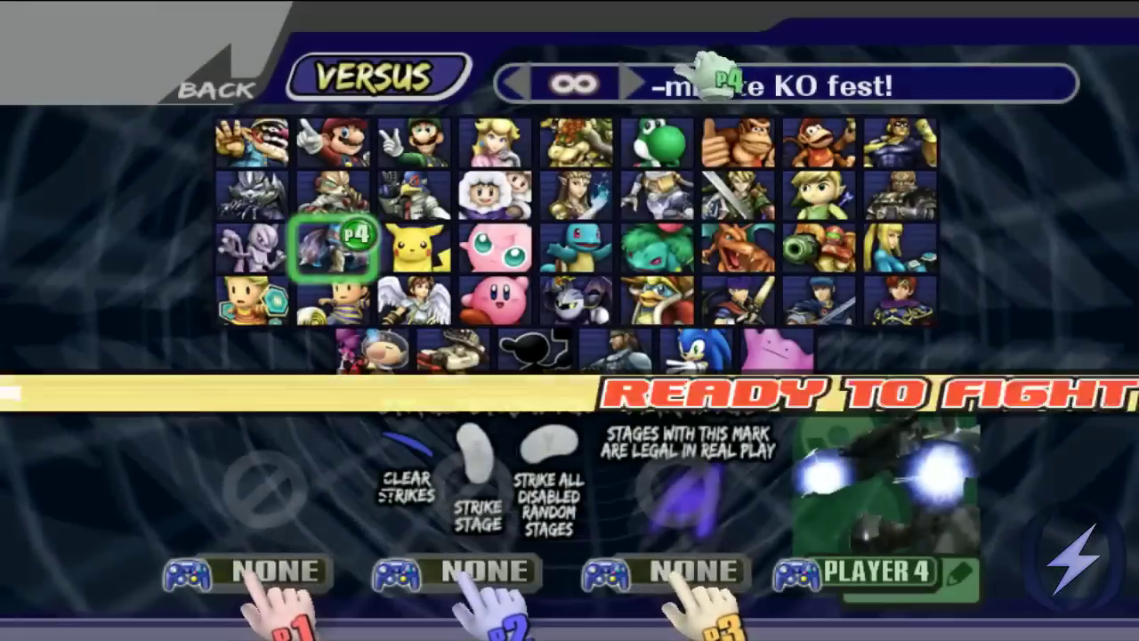
pyautogui.press('Return')
pyautogui.press('Right')
# Start a match on Multiville and move the custom Lucario around briefly.
pyautogui.press('Left')
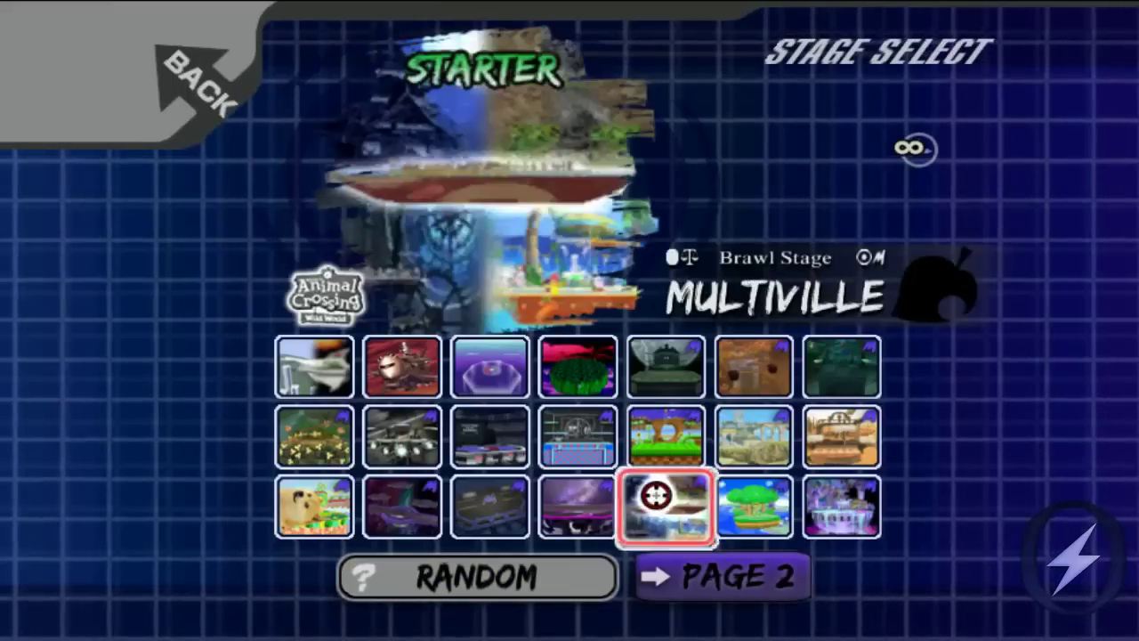
pyautogui.press('Return')
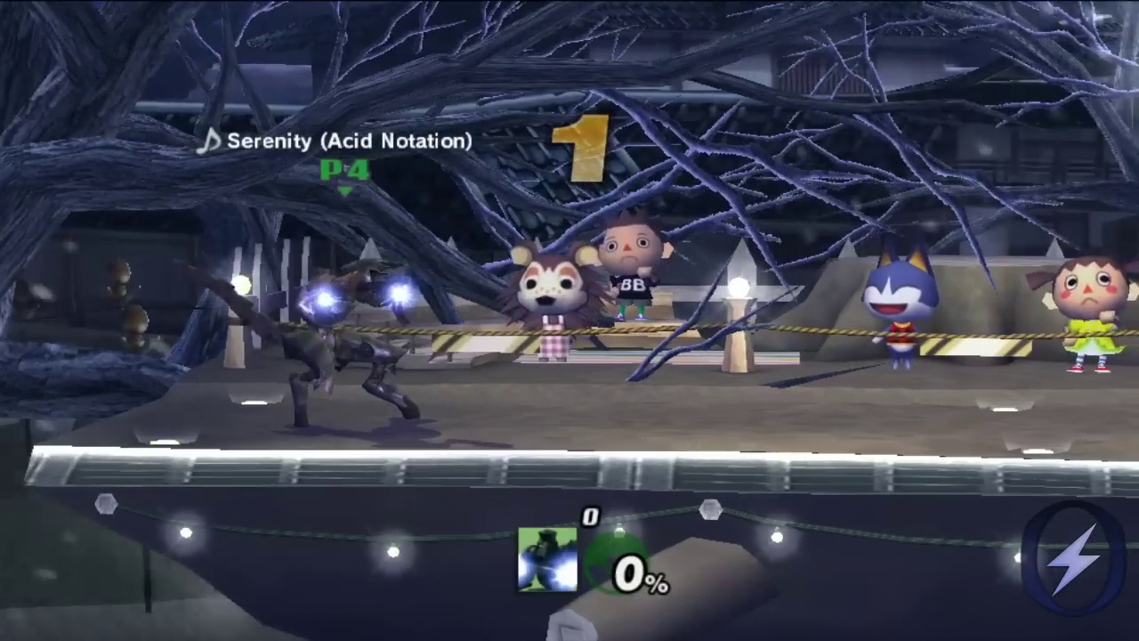
pyautogui.press('Right')
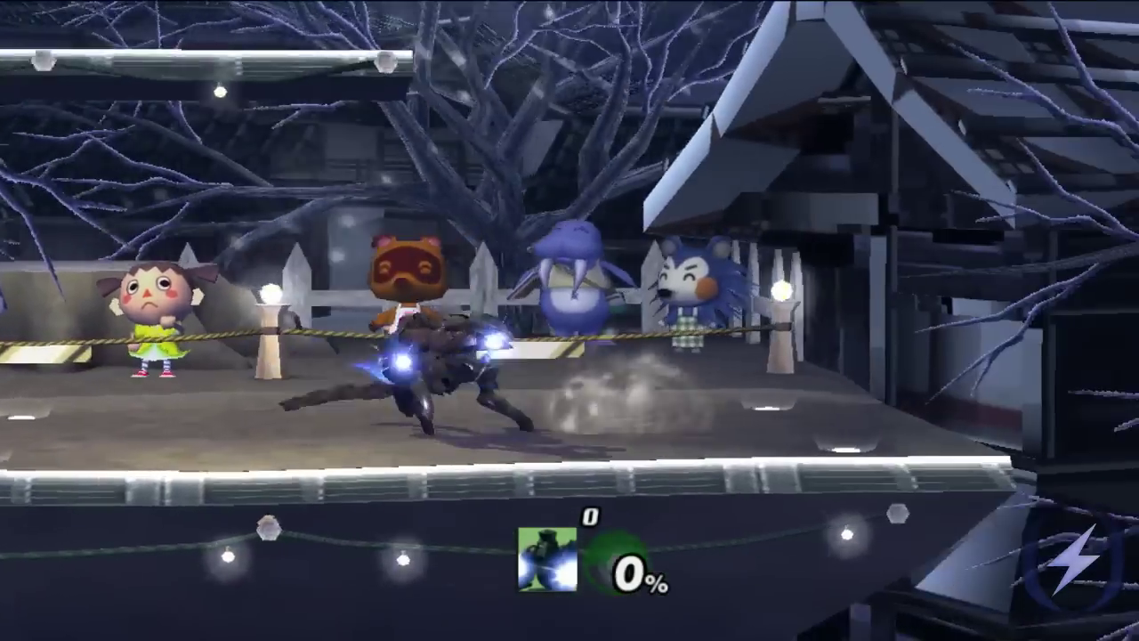
pyautogui.press('Up')
# Pause and quit the match, then advance past results to character select.
pyautogui.press('Return')
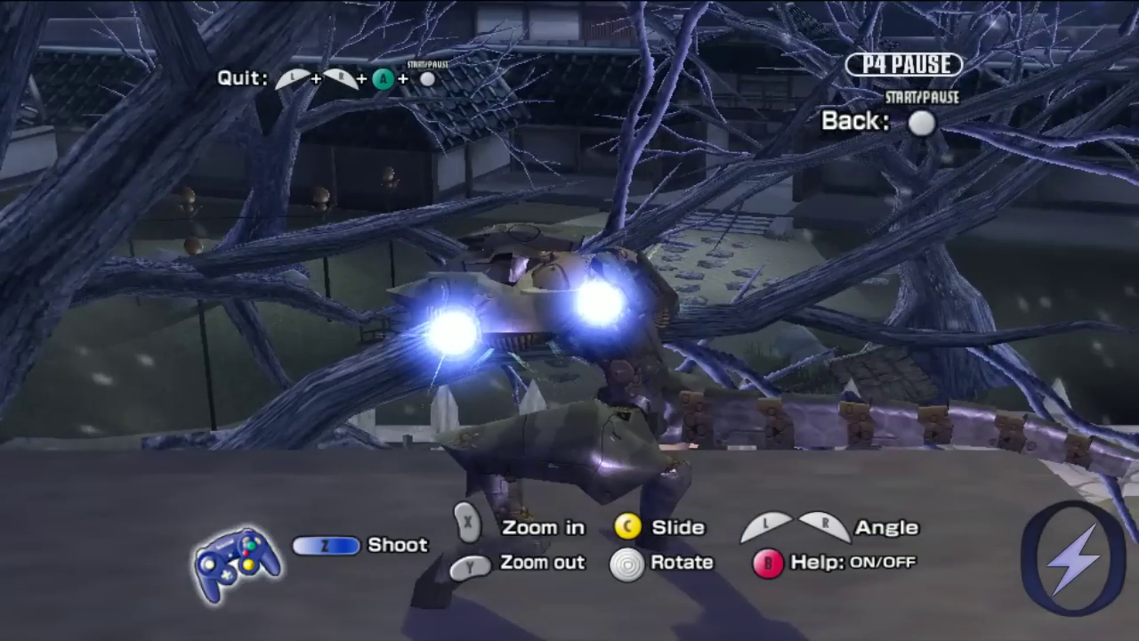
pyautogui.press('Down')
pyautogui.press('Return')
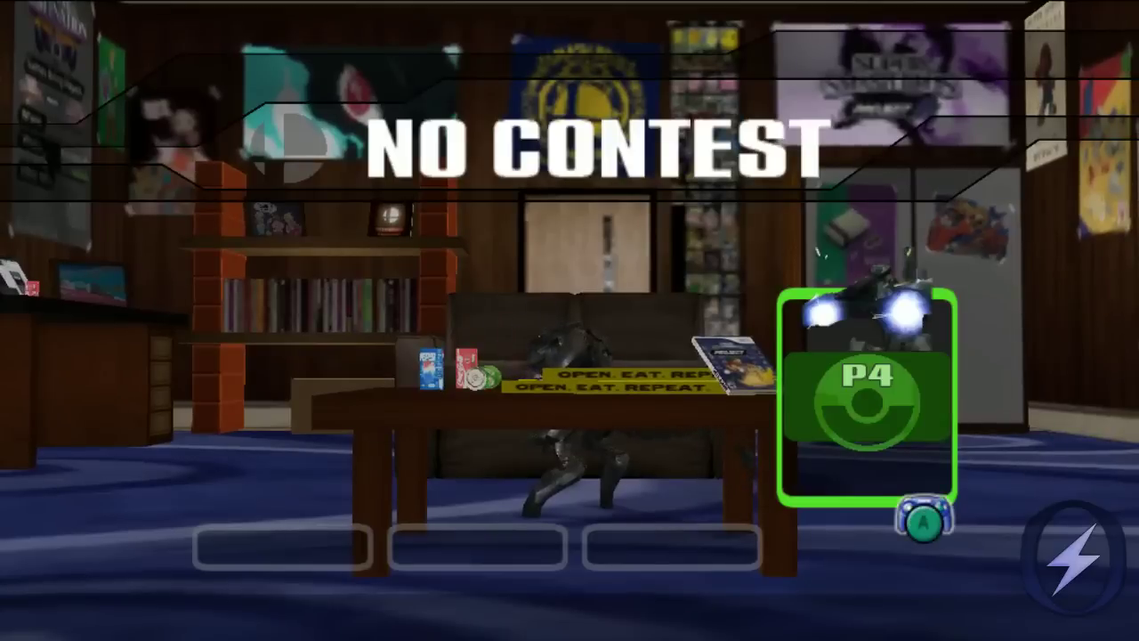
pyautogui.press('Return')
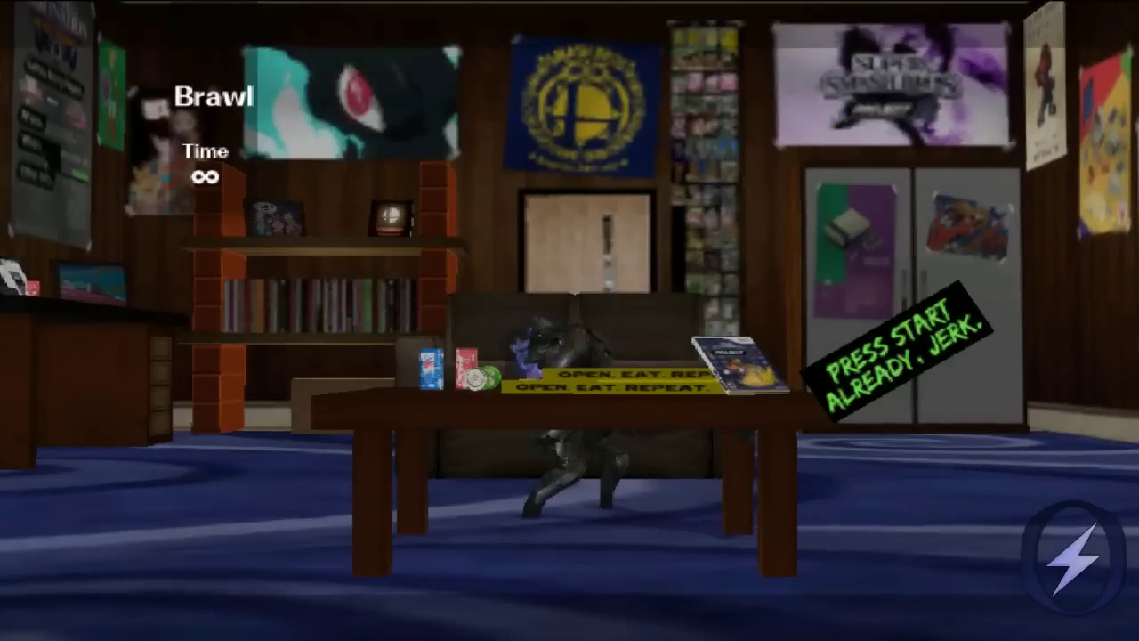
pyautogui.press('Return')
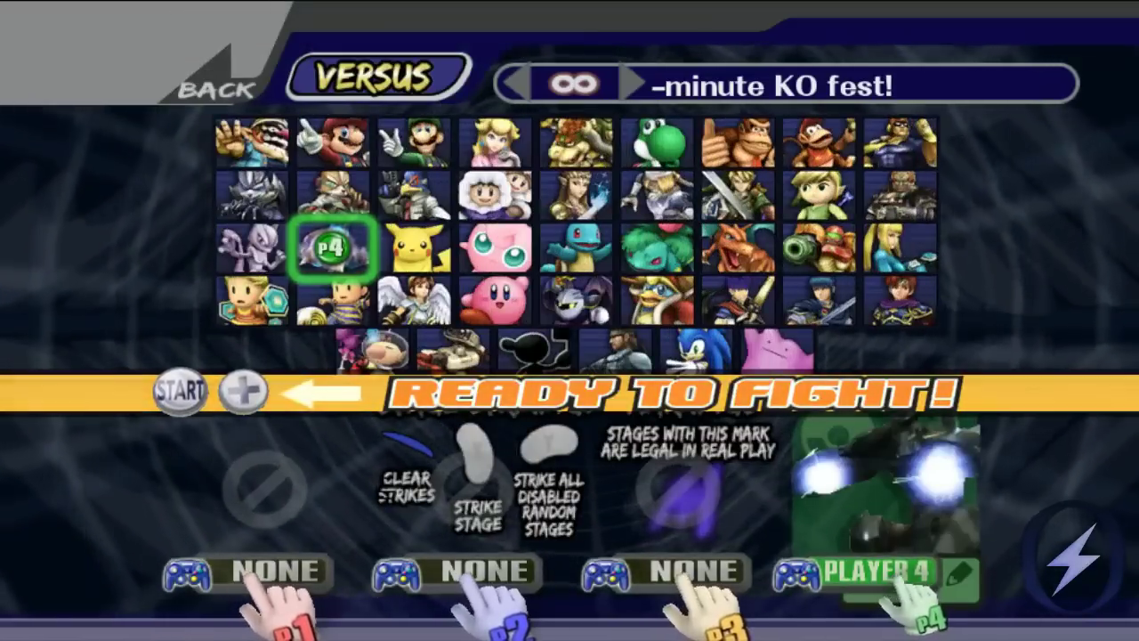